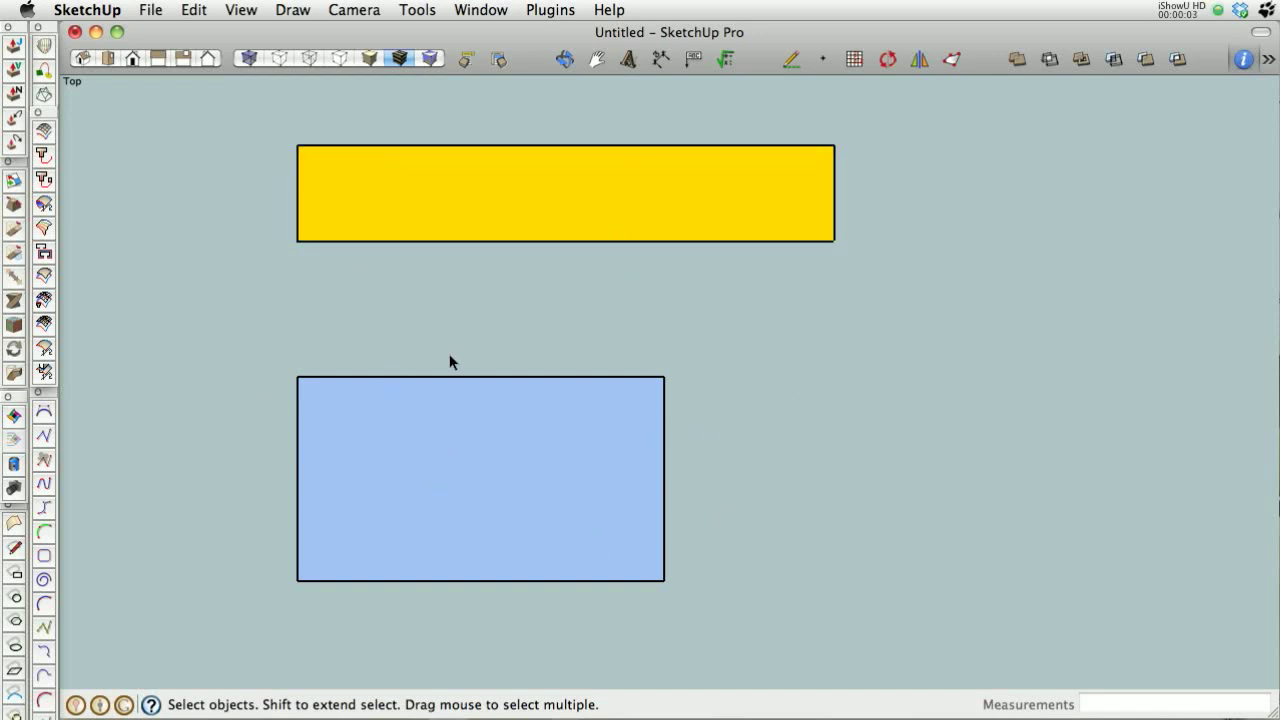
# - Trial-rotate the yellow rectangle 19.3° about its top-left corner, then undo it
pyautogui.press('q')
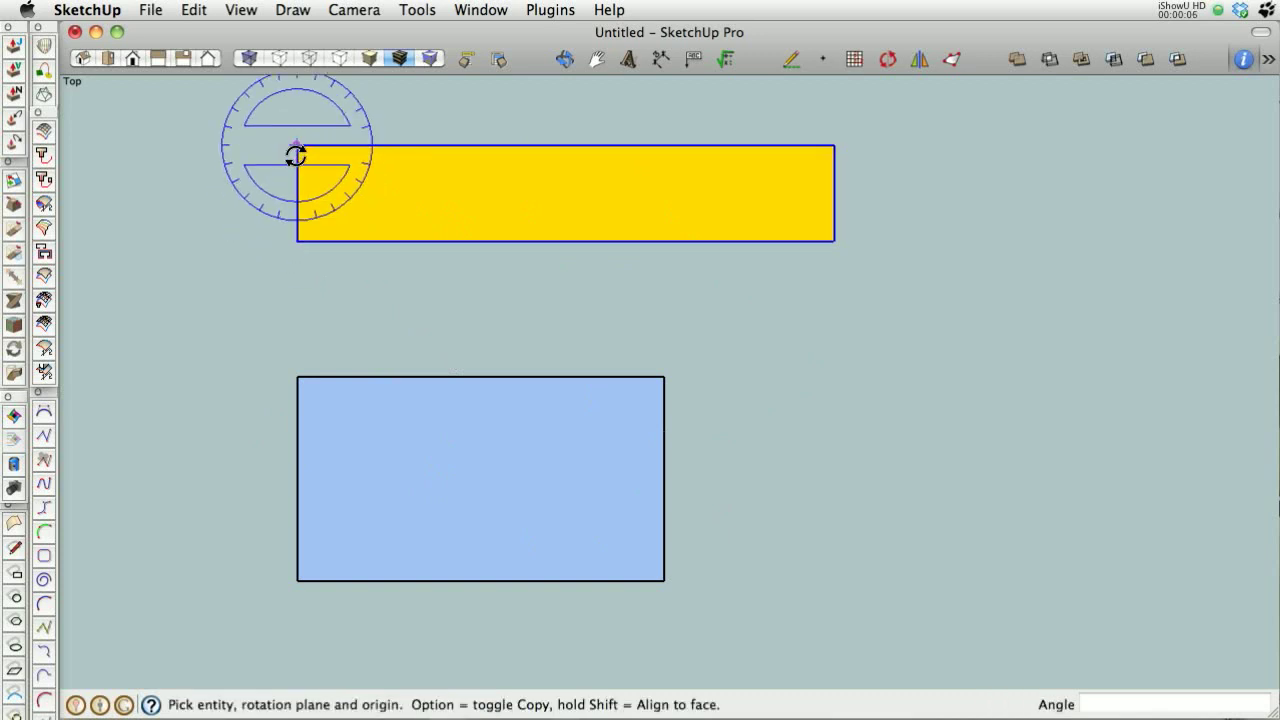
pyautogui.click(297, 145)
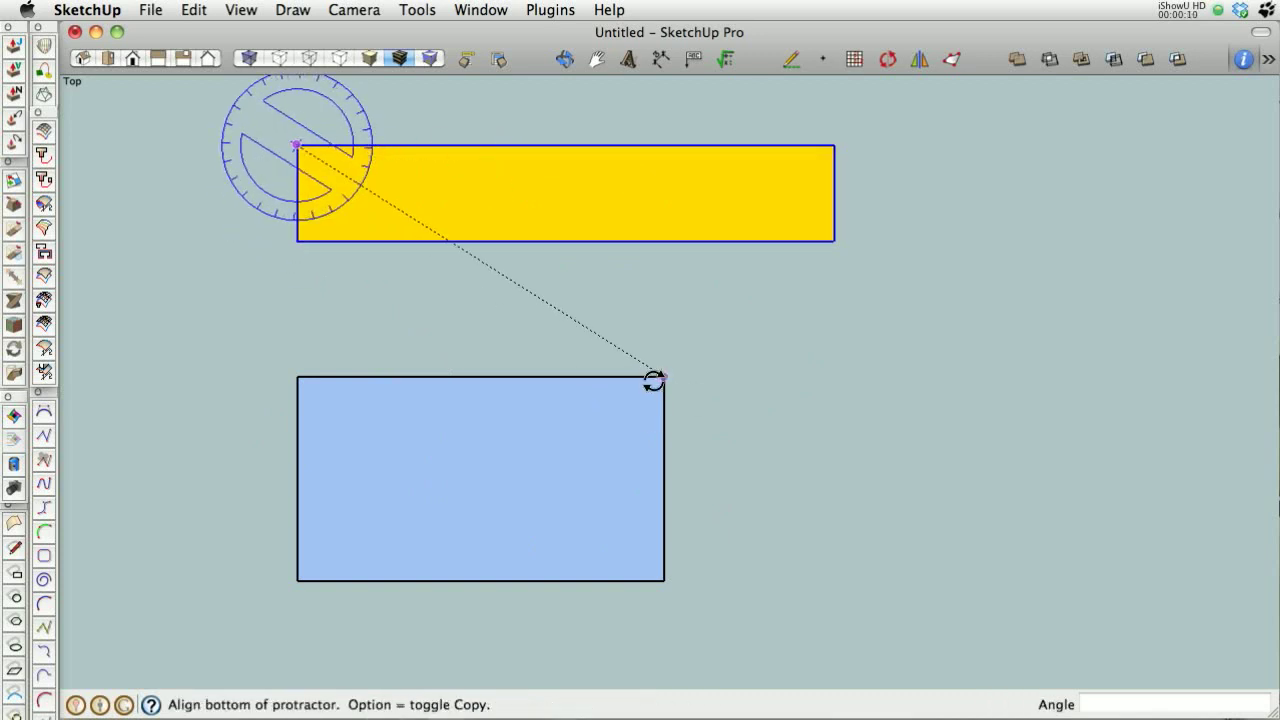
pyautogui.click(689, 144)
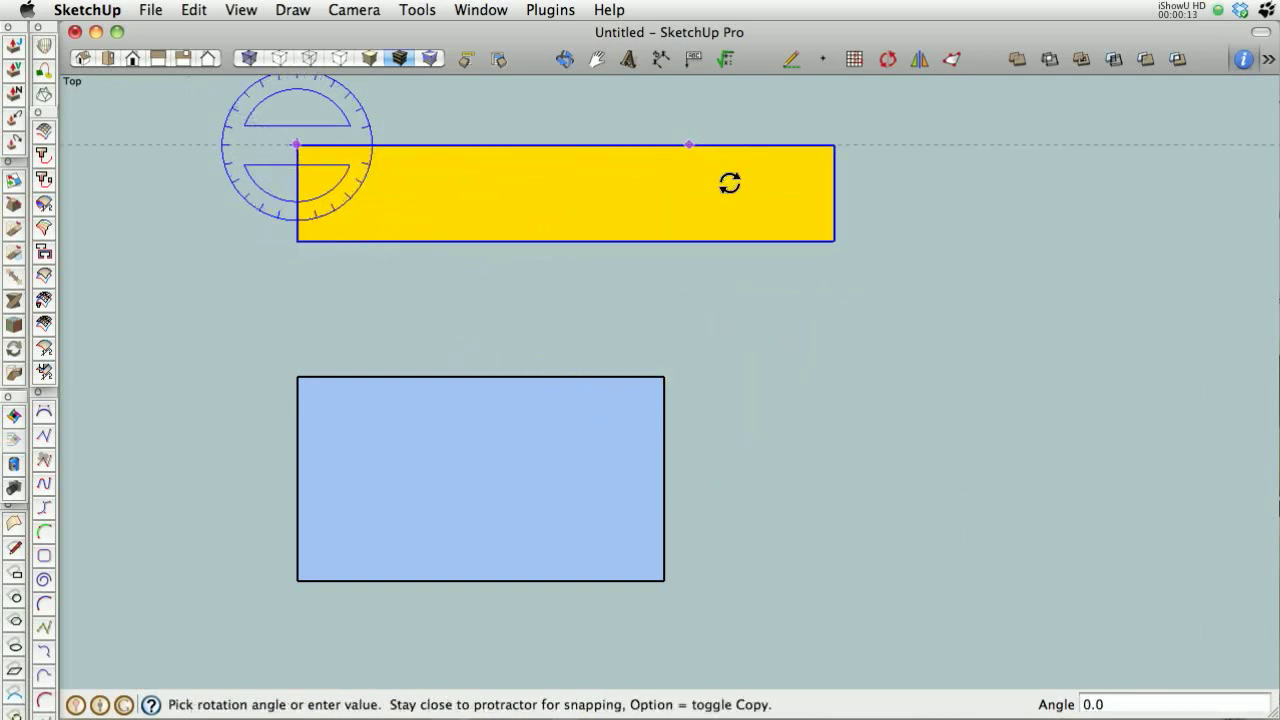
pyautogui.click(786, 322)
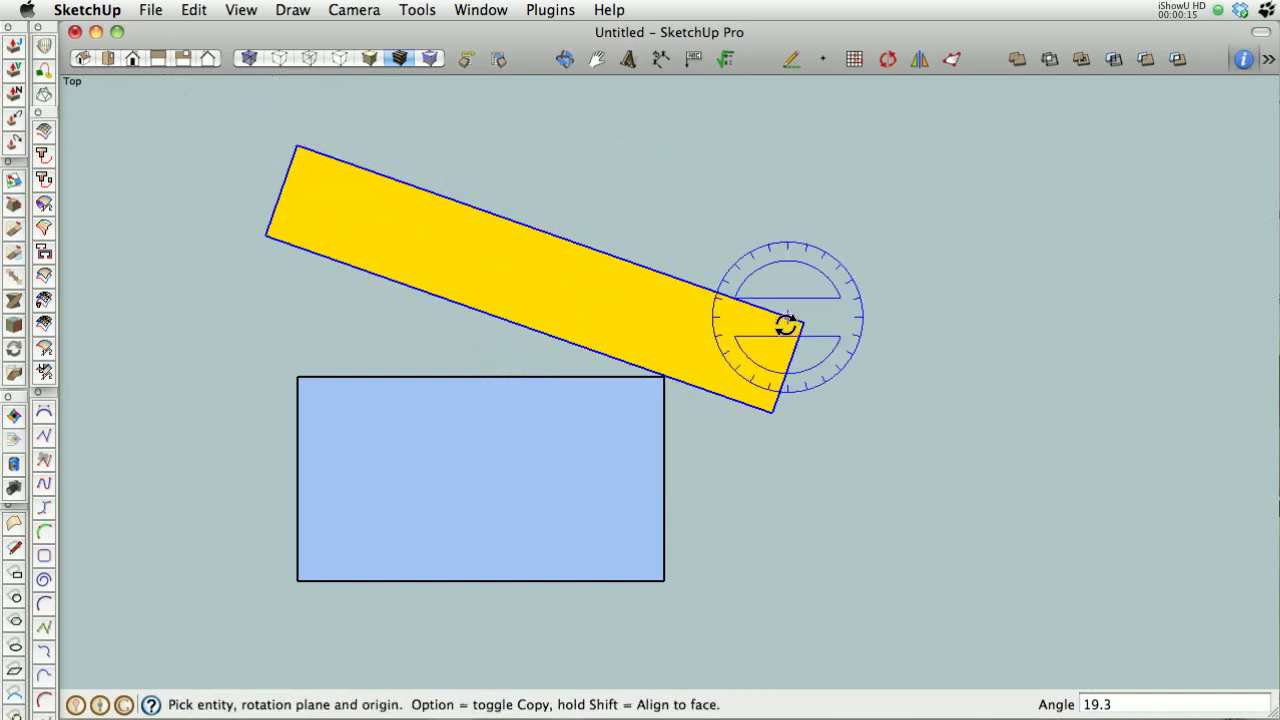
pyautogui.scroll(5, 664, 382)
pyautogui.scroll(-5, 663, 382)
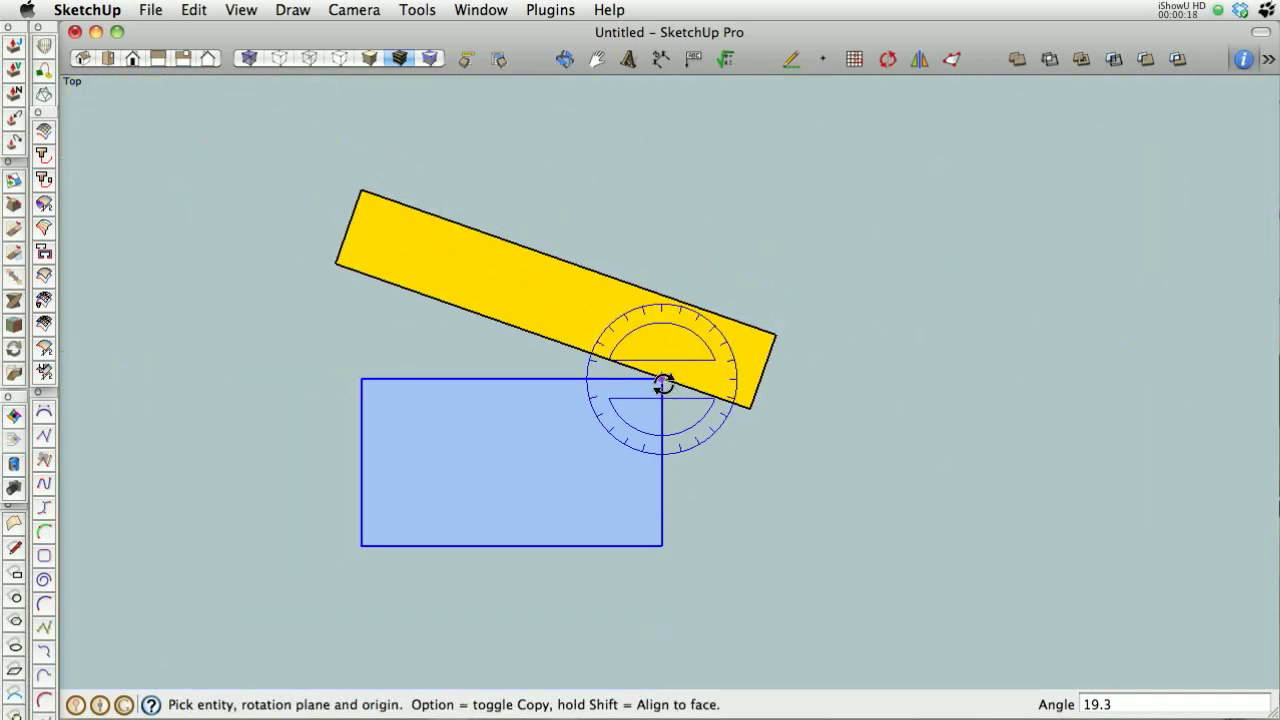
pyautogui.press('super+z')
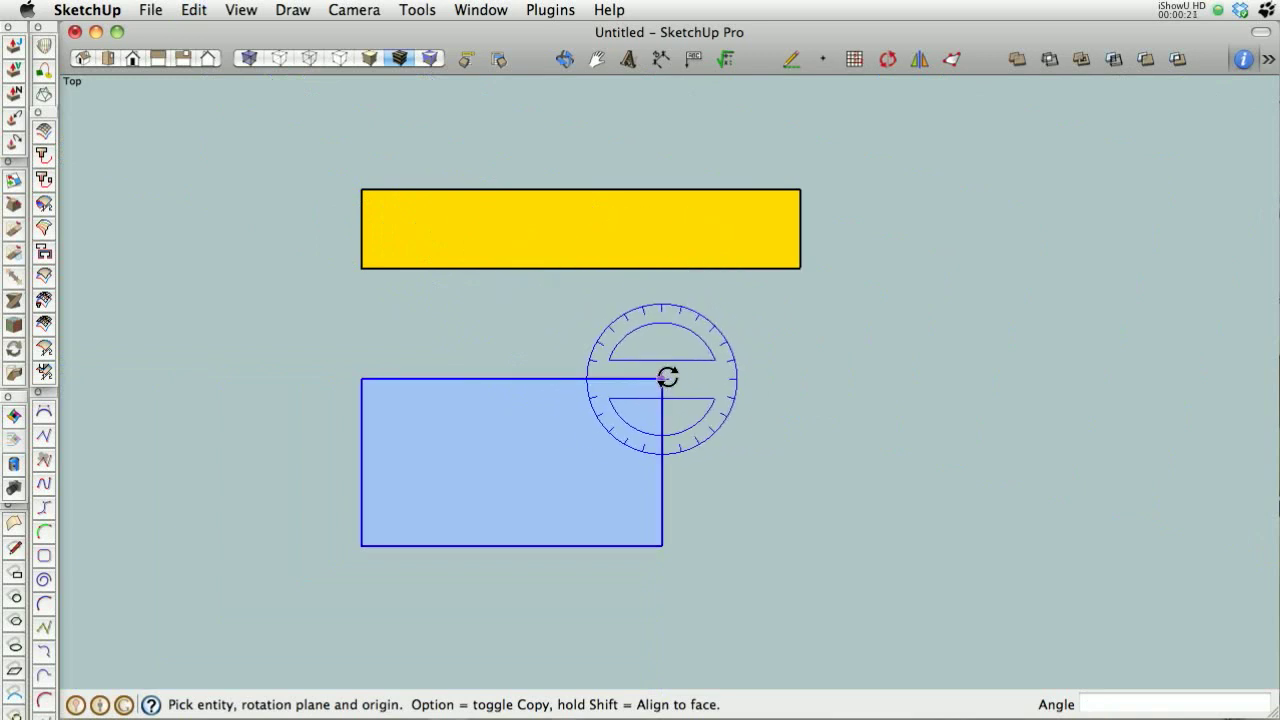
pyautogui.press('space')
pyautogui.scroll(1, 598, 280)
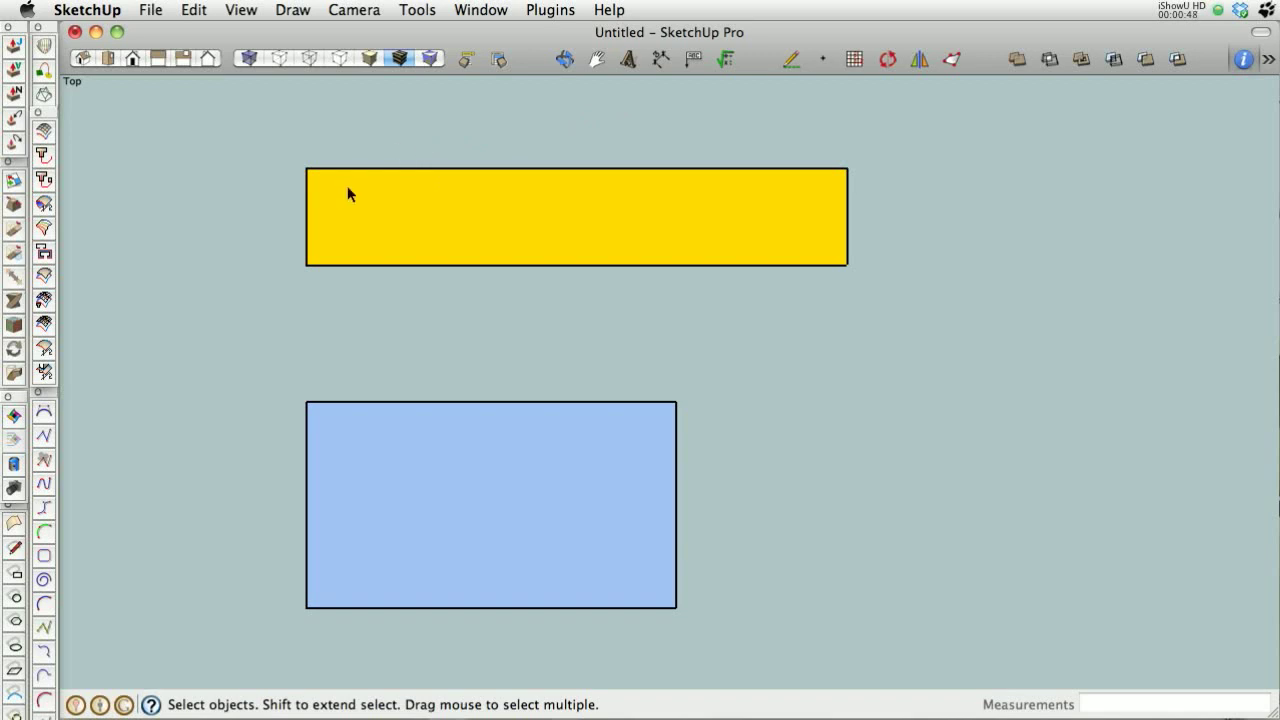
# - Draw a circle centred on the yellow top-left corner through the blue corner, split by a line
pyautogui.press('c')
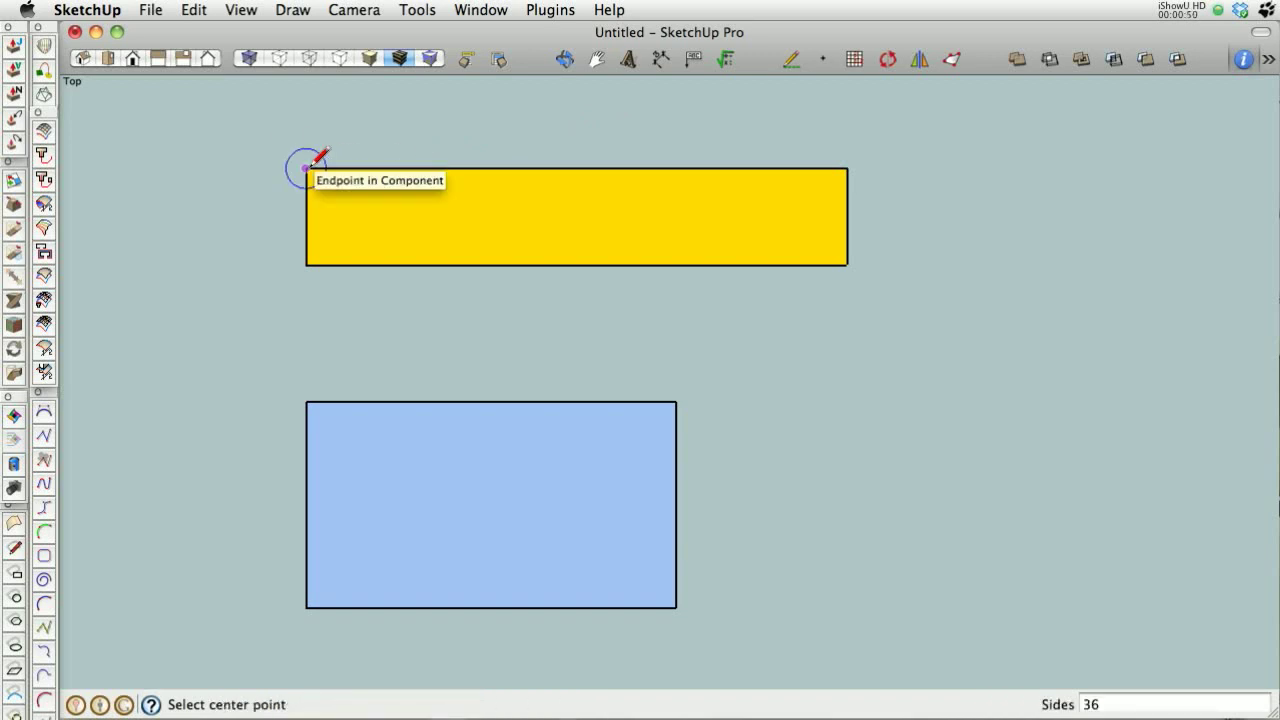
pyautogui.click(306, 168)
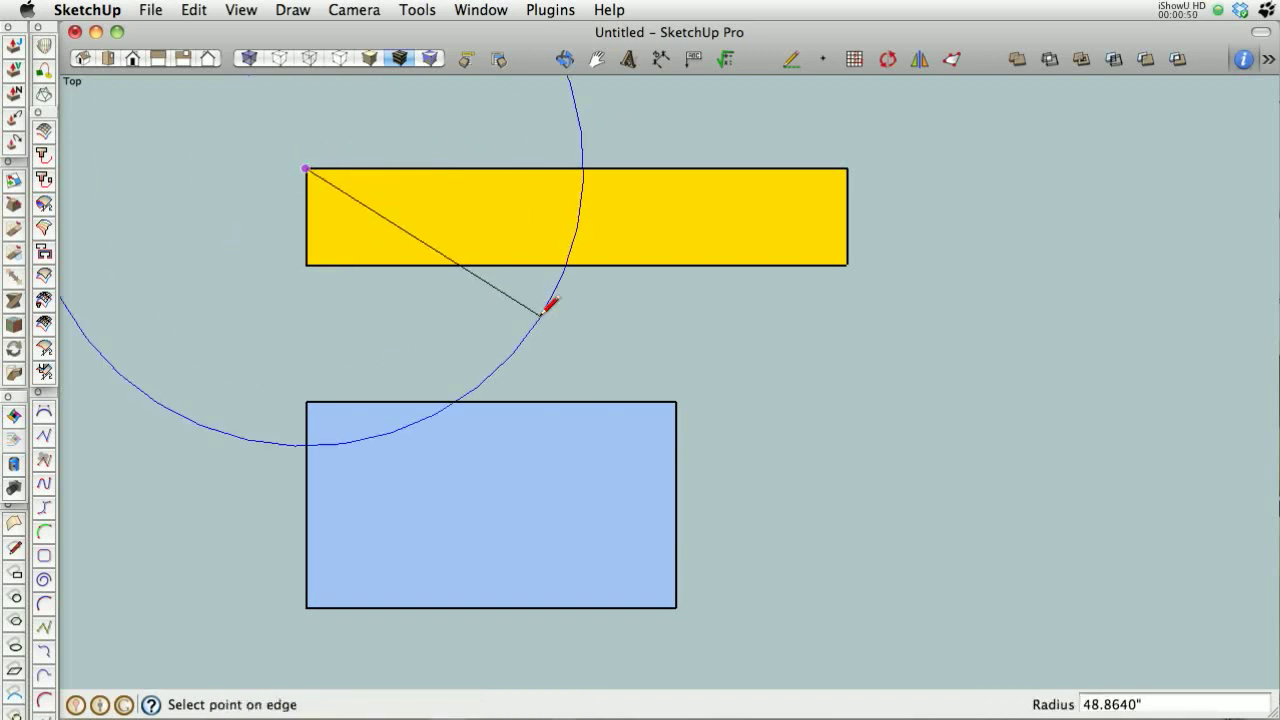
pyautogui.click(676, 402)
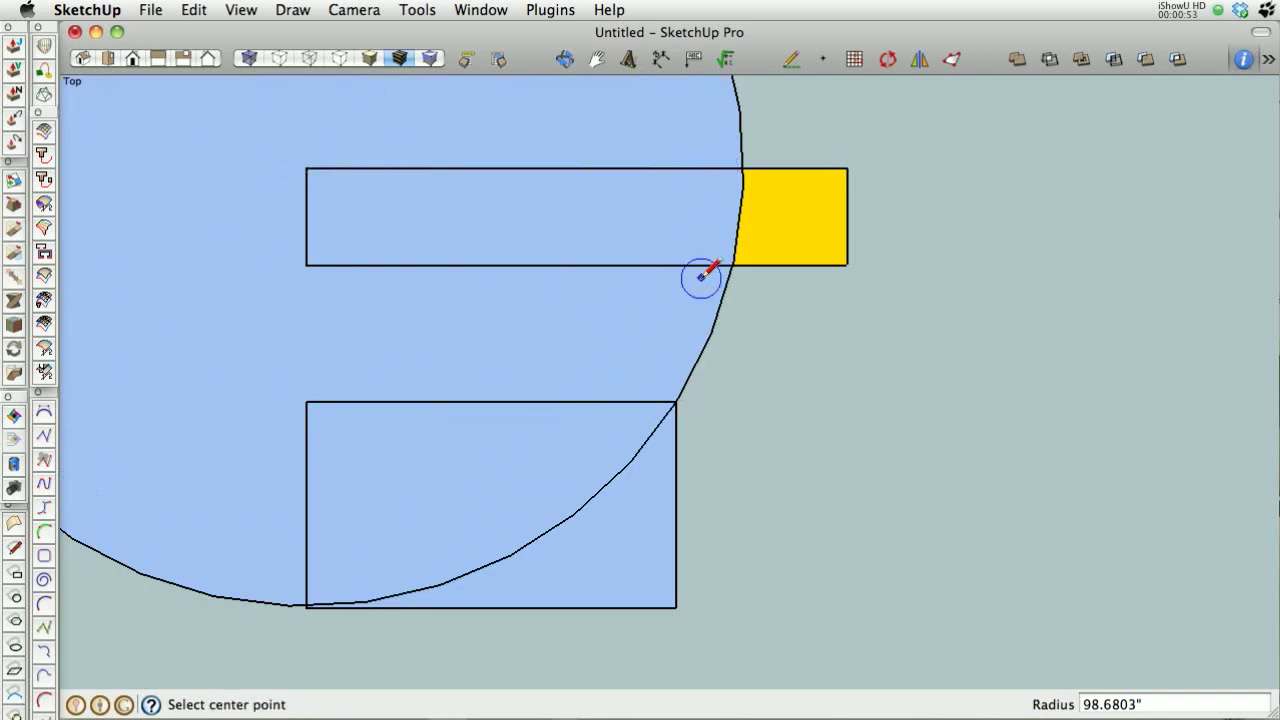
pyautogui.press('l')
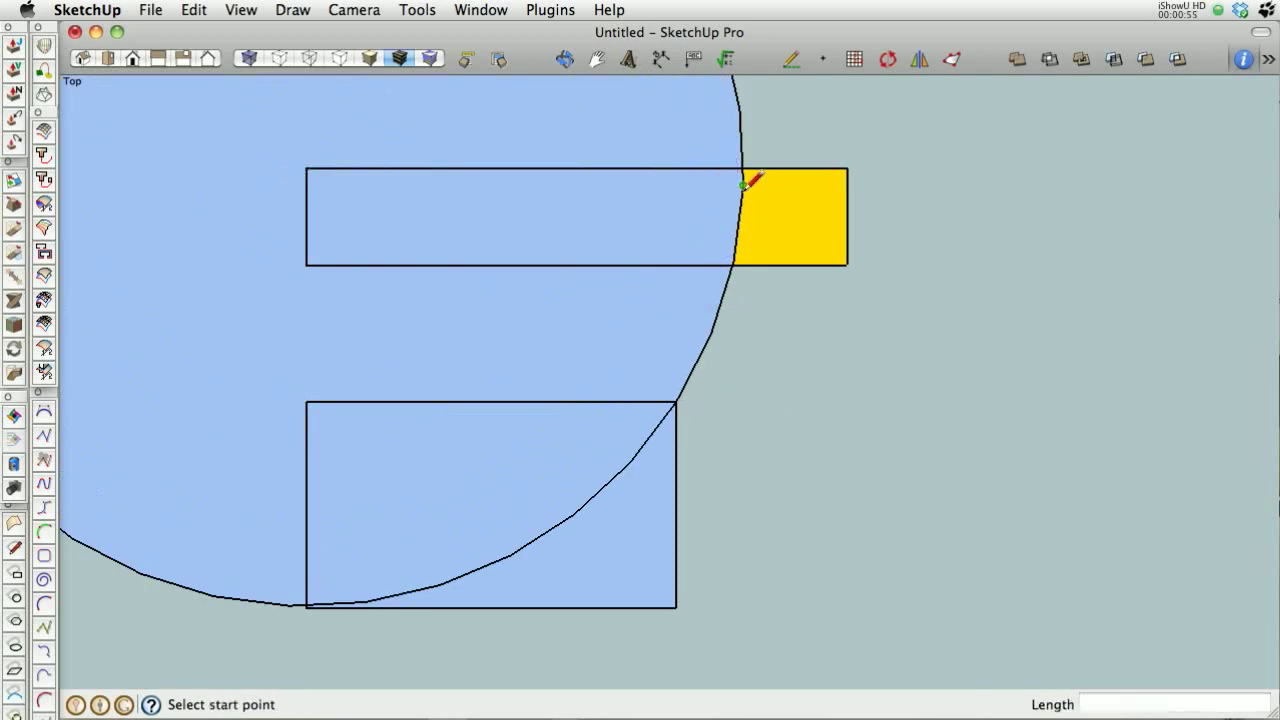
pyautogui.click(743, 185)
pyautogui.click(715, 327)
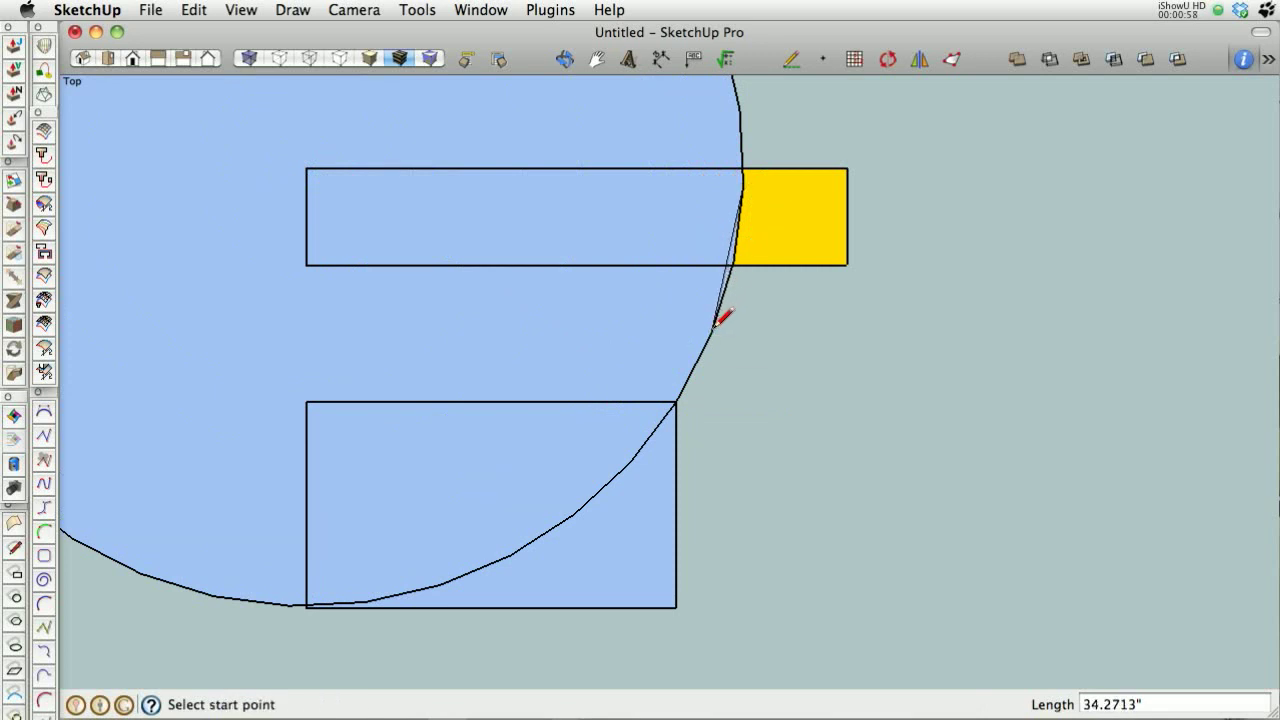
# - Erase the circle, its face and the sliver edge, leaving a short arc
pyautogui.press('e')
pyautogui.click(706, 357)
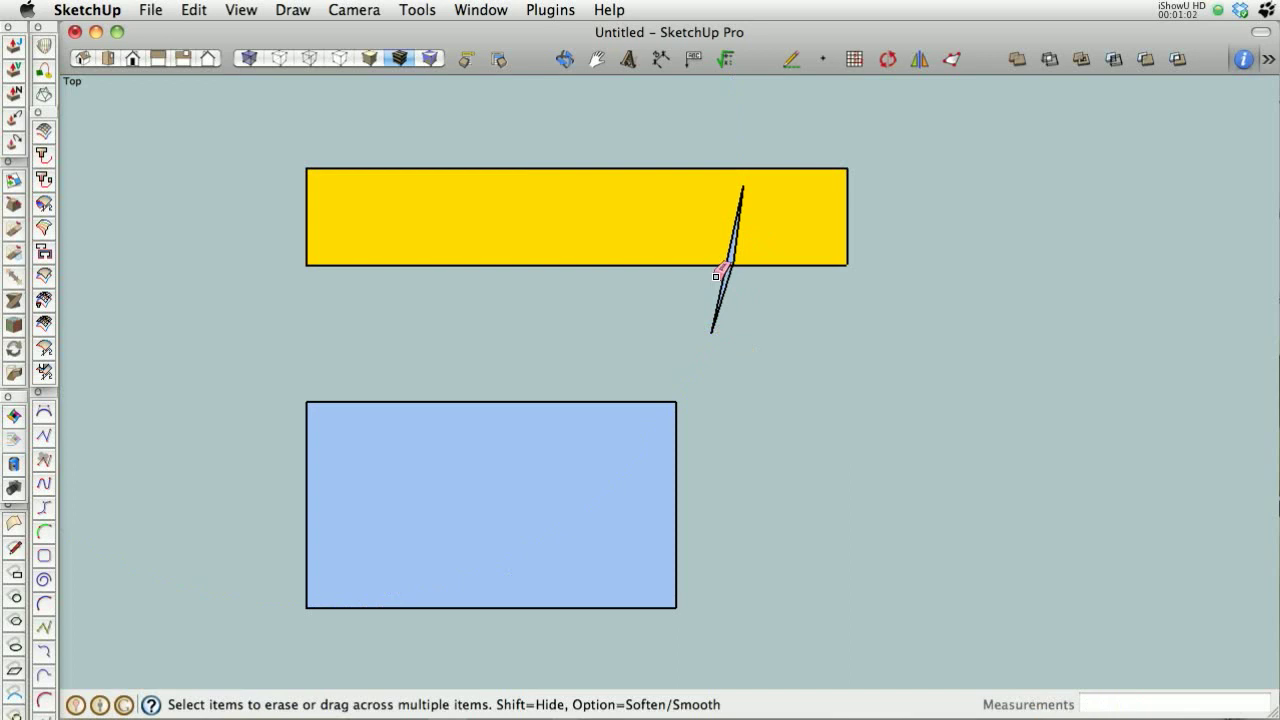
pyautogui.click(728, 278)
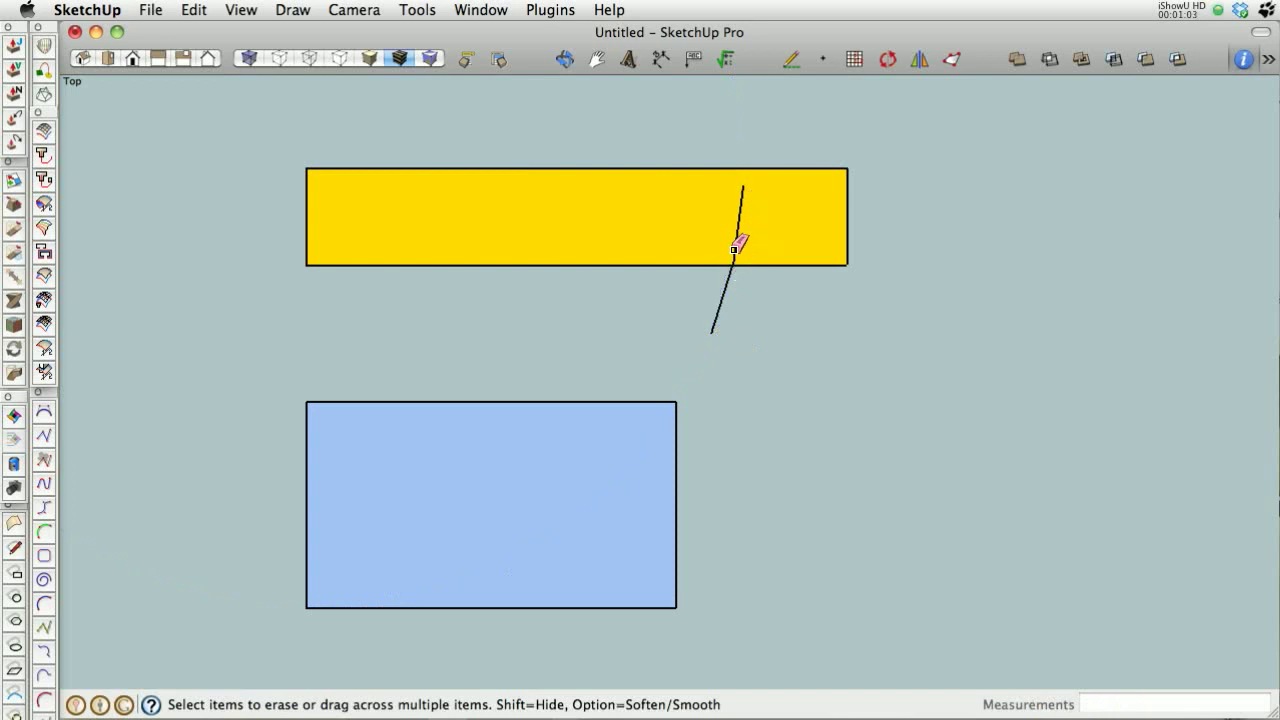
pyautogui.scroll(3, 737, 251)
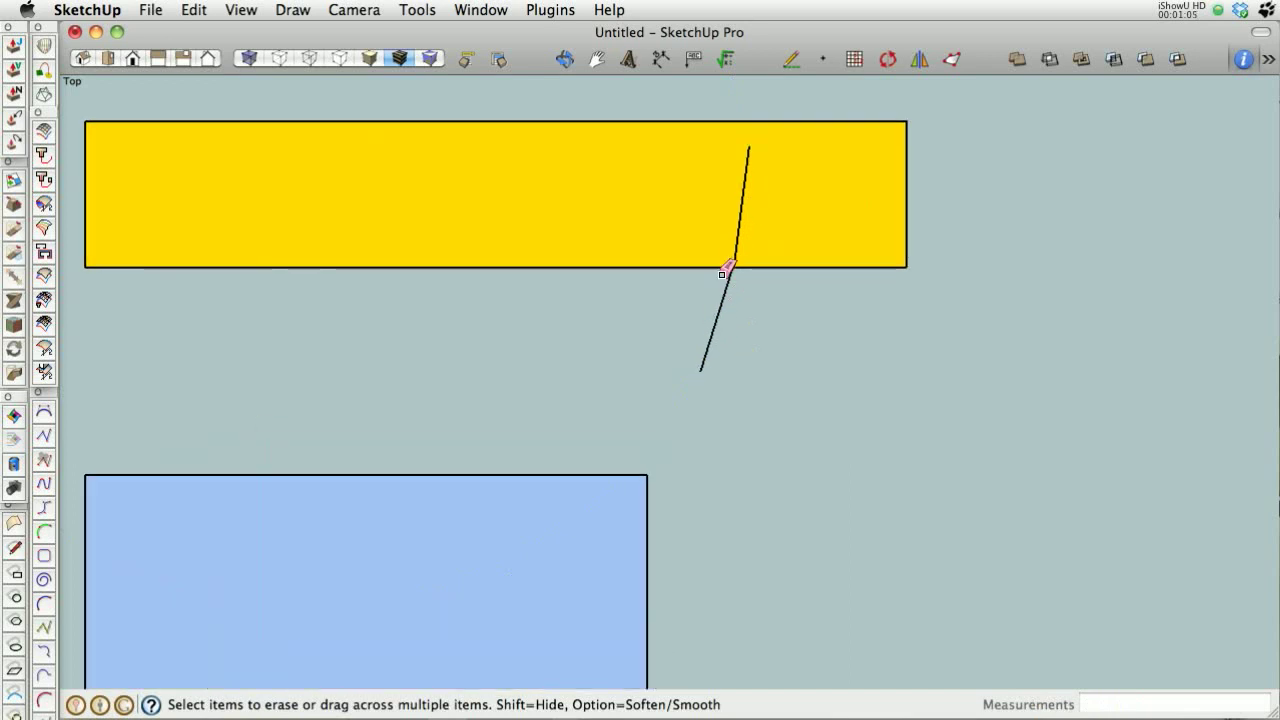
pyautogui.press('space')
# - Select the remaining arc and open its Entity Info panel
pyautogui.moveTo(743, 309); pyautogui.dragTo(680, 362)
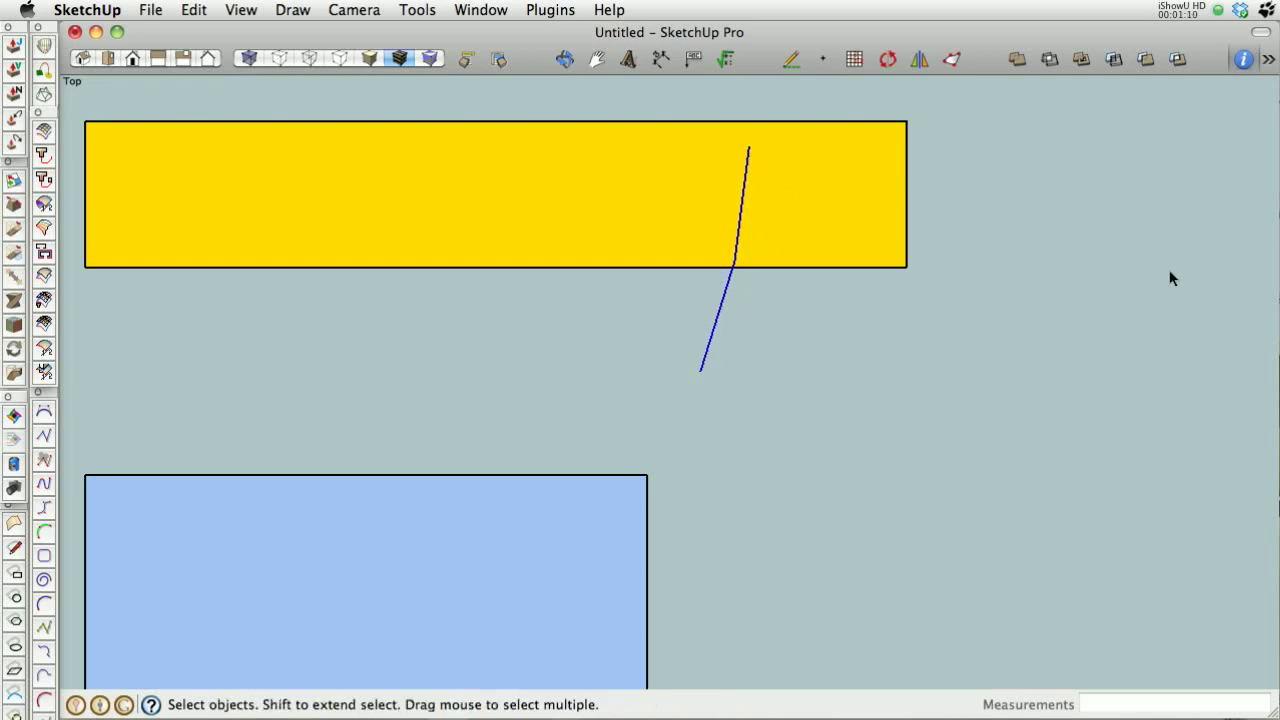
pyautogui.rightClick(724, 295)
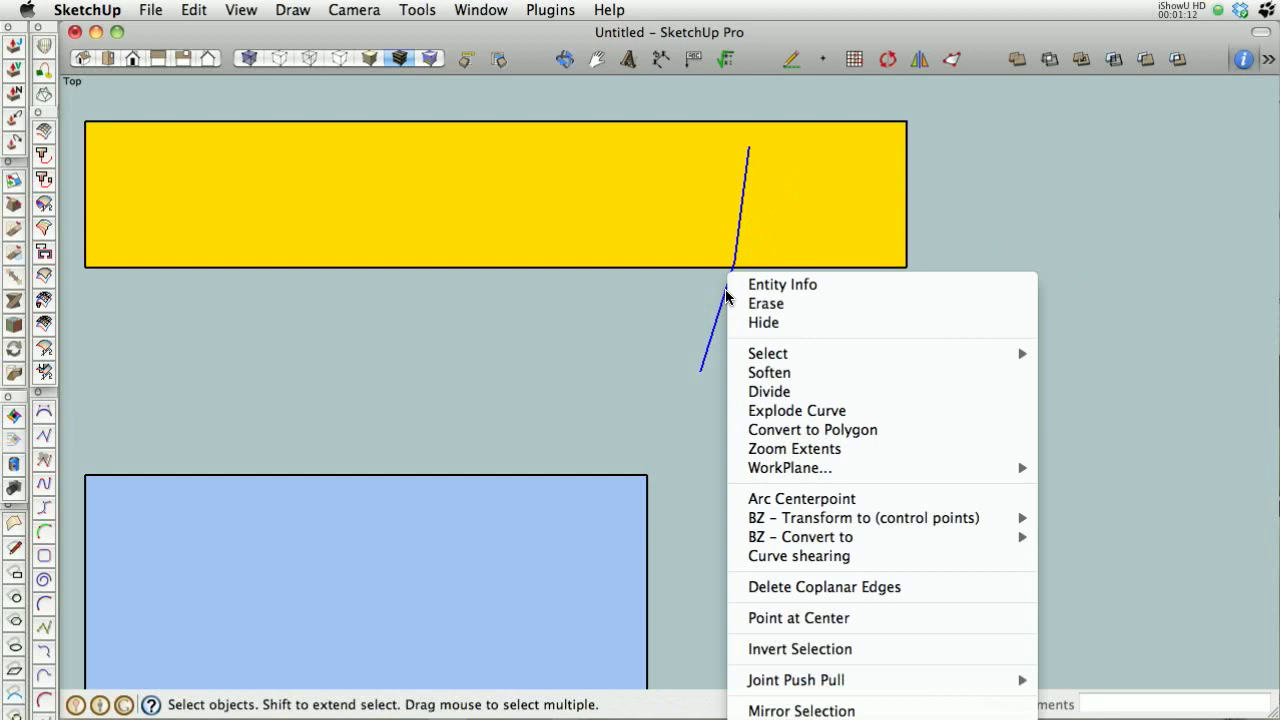
pyautogui.click(840, 288)
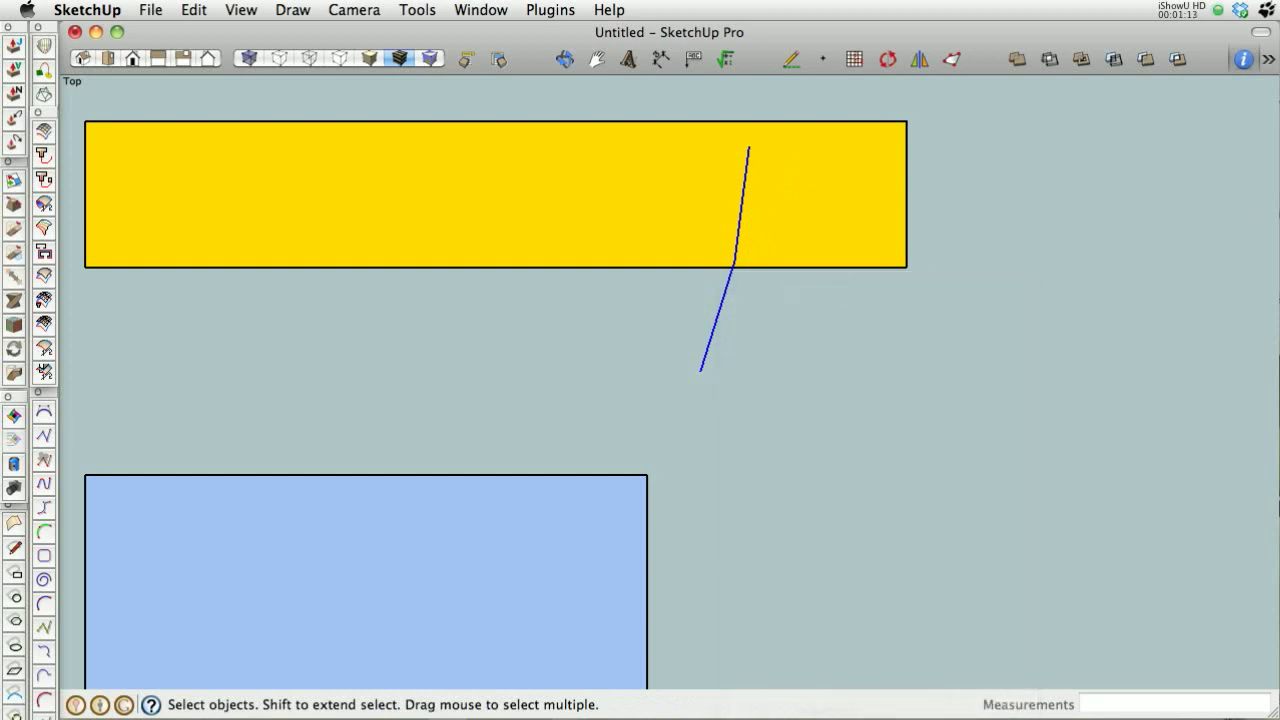
pyautogui.moveTo(1250, 333); pyautogui.dragTo(967, 381)
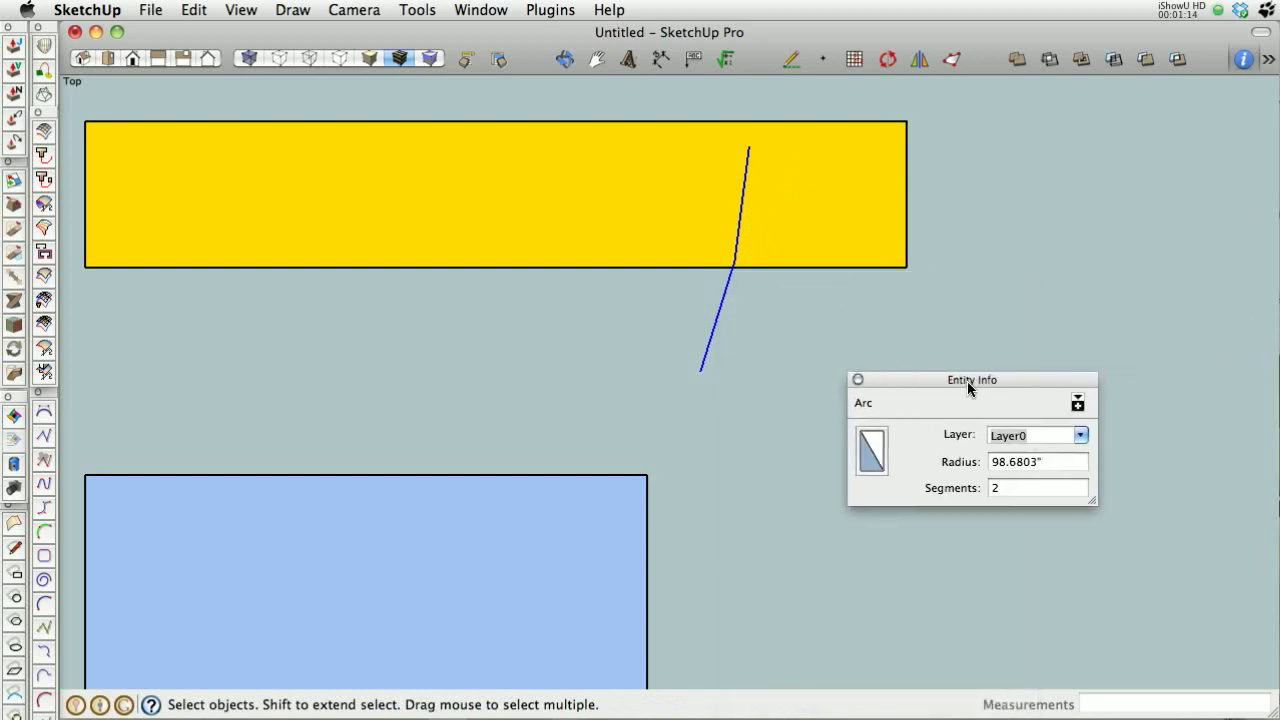
# - Set the arc's segment count to 901, then reselect the arc to verify
pyautogui.click(993, 490)
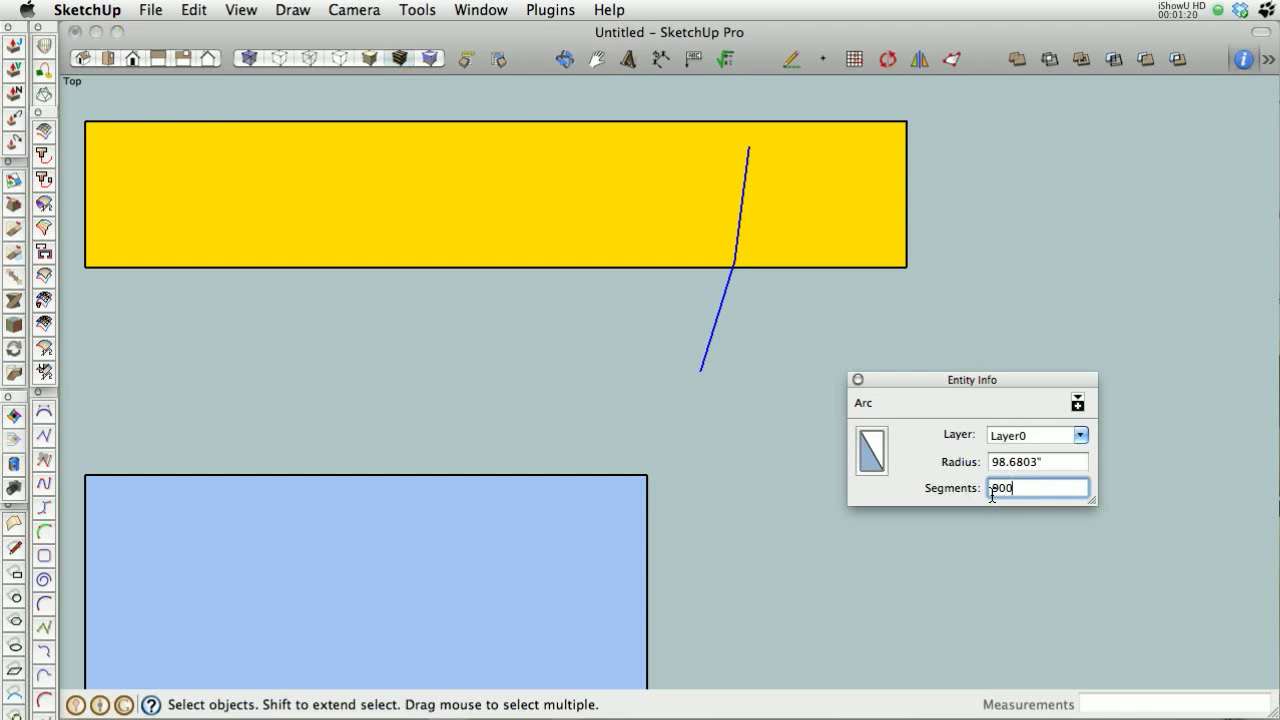
pyautogui.write('800')
pyautogui.press('Return')
pyautogui.write('8')
pyautogui.press('Return')
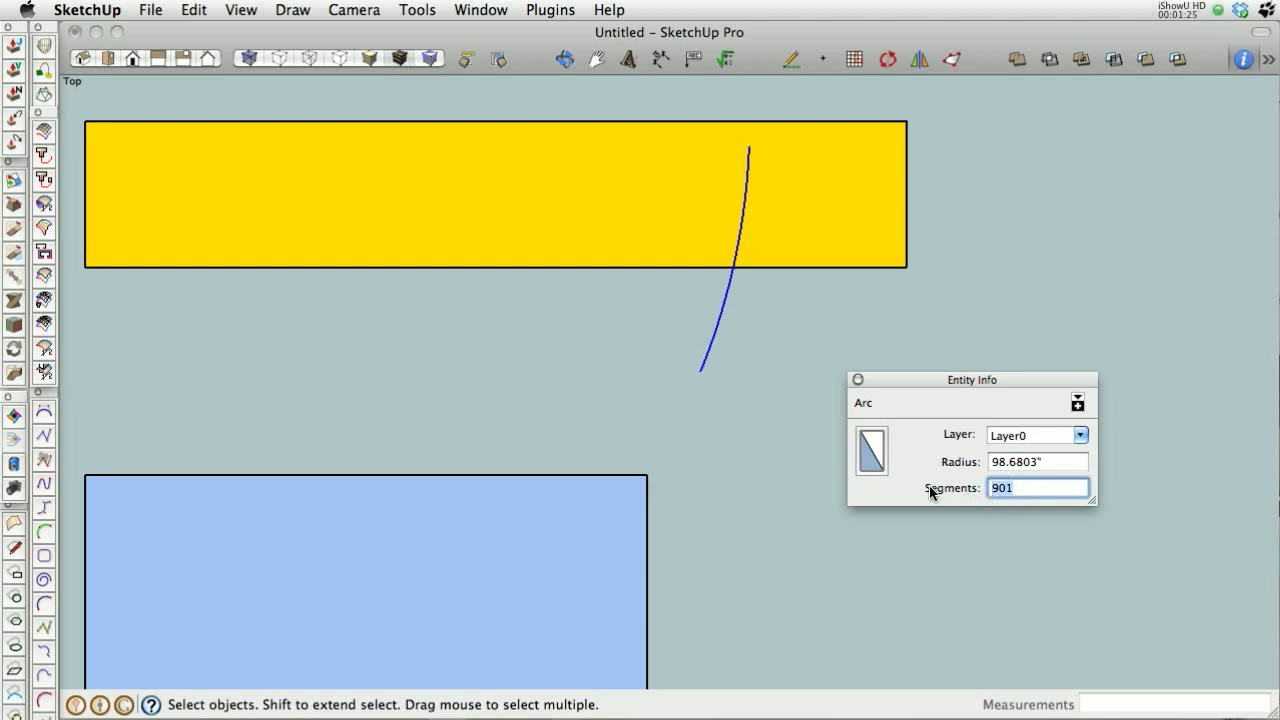
pyautogui.click(754, 472)
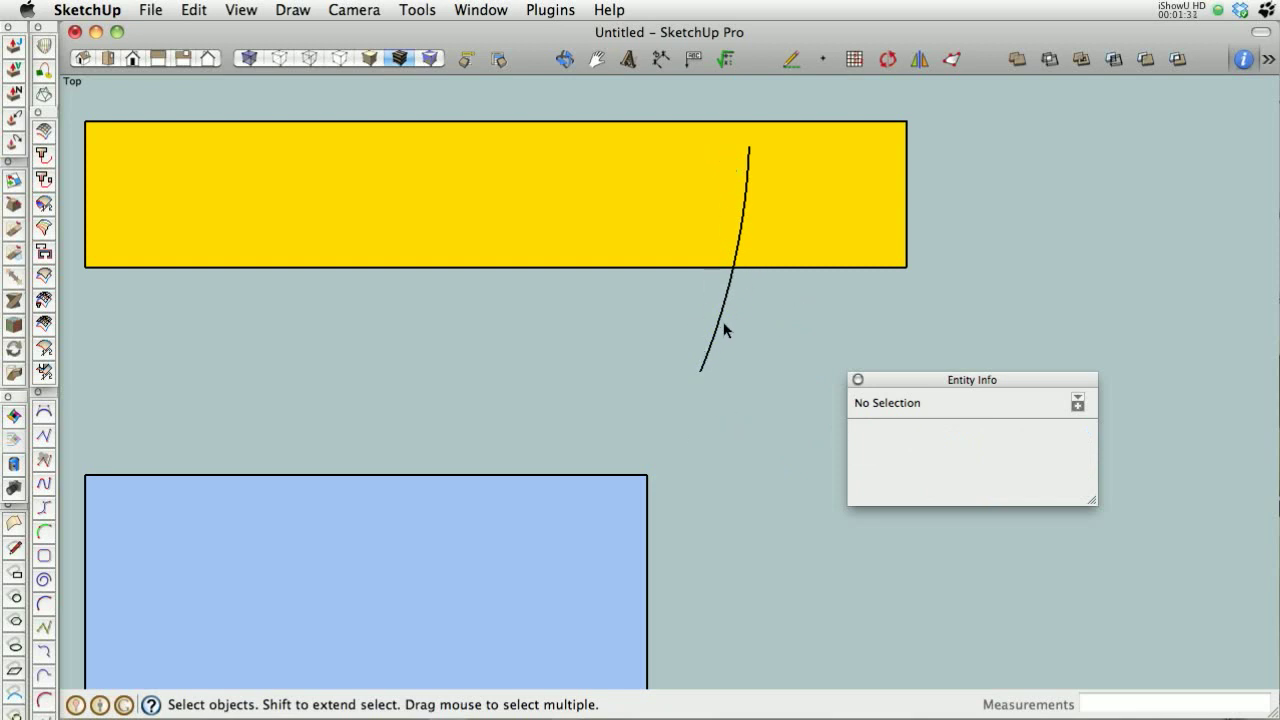
pyautogui.click(701, 371)
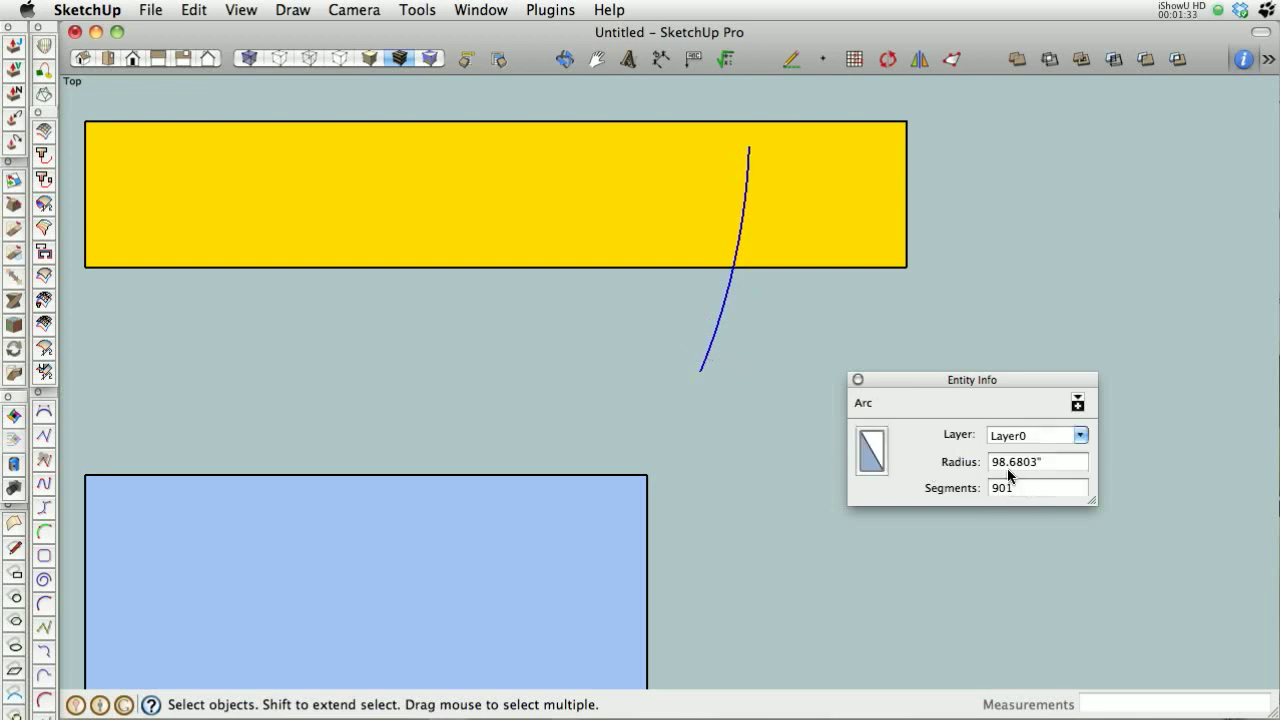
# - Draw a line from the yellow top-left corner to the arc's intersection with the bottom edge
pyautogui.click(858, 380)
pyautogui.press('l')
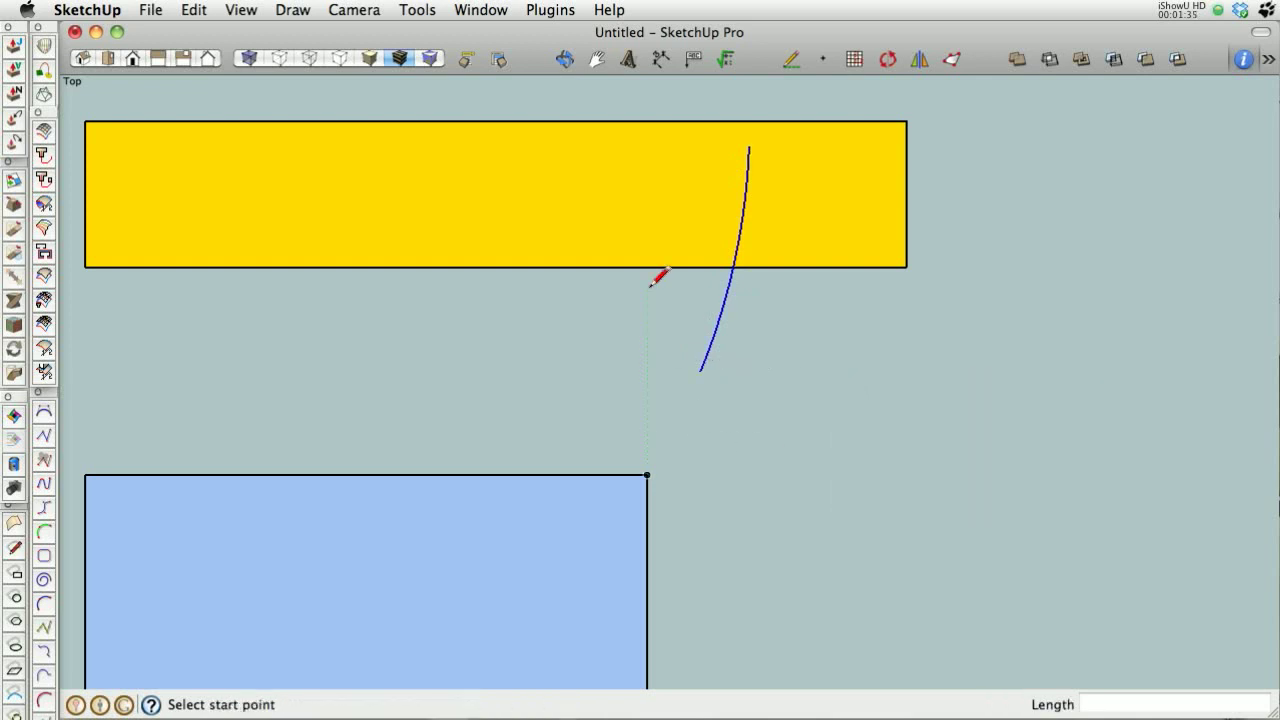
pyautogui.click(86, 121)
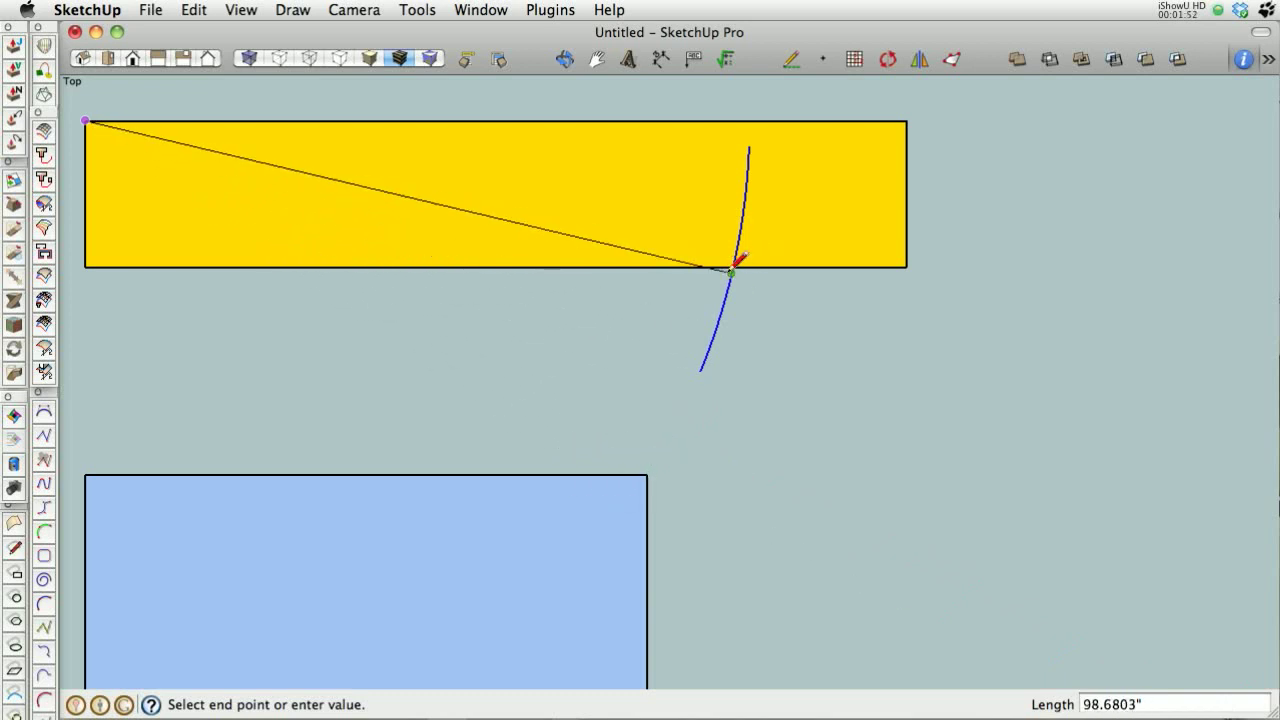
pyautogui.scroll(5, 732, 268)
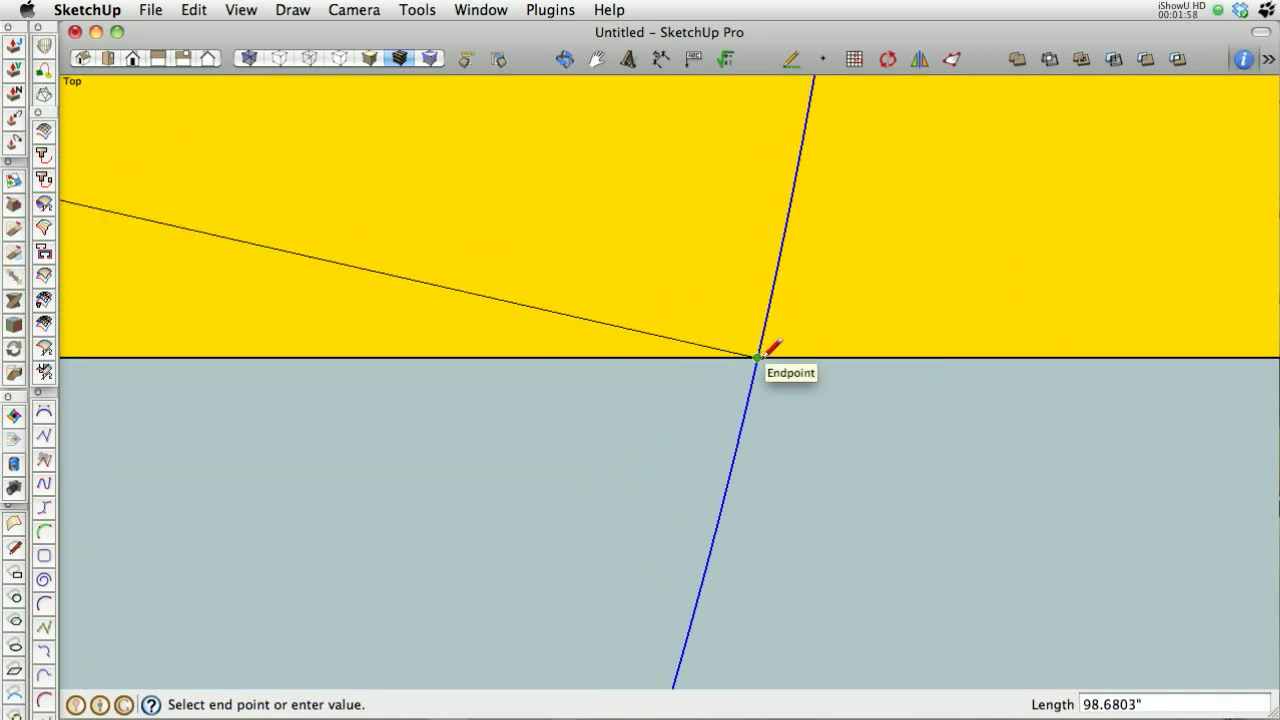
pyautogui.keyDown('shift'); pyautogui.moveTo(771, 346); pyautogui.dragTo(737, 326, button='middle'); pyautogui.keyUp('shift')
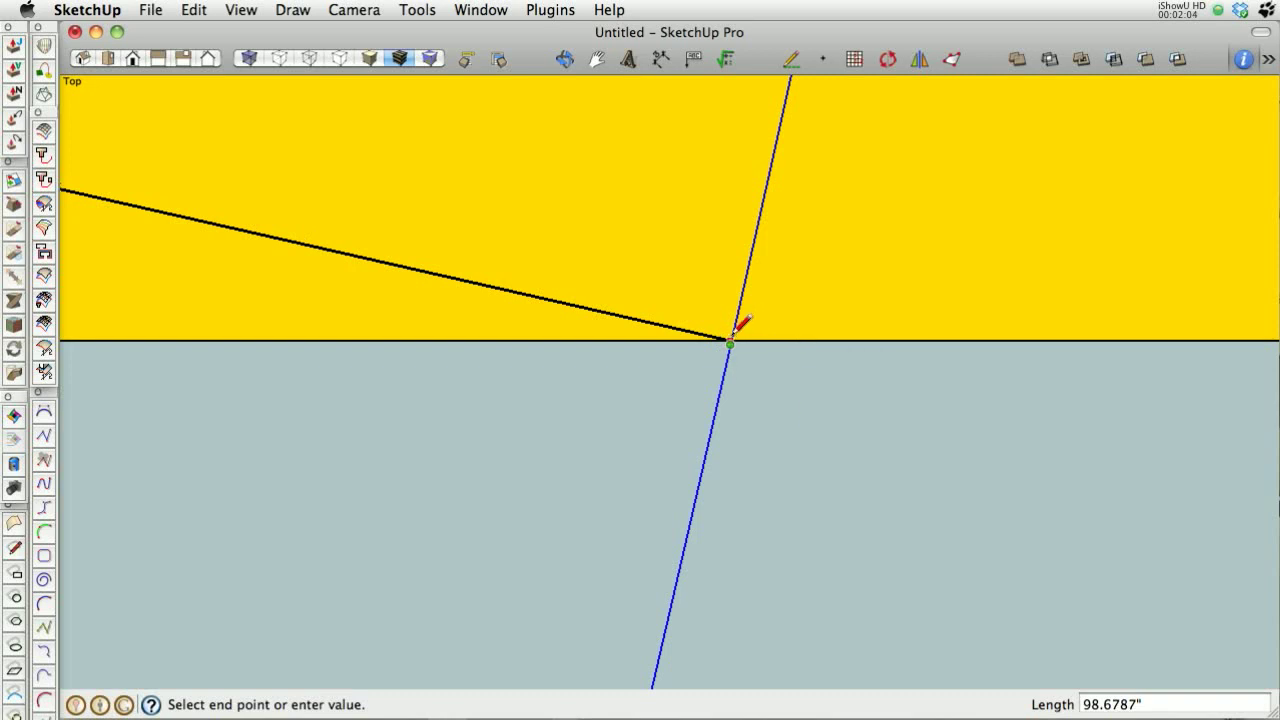
pyautogui.keyDown('shift'); pyautogui.moveTo(737, 331); pyautogui.dragTo(760, 372, button='middle'); pyautogui.keyUp('shift')
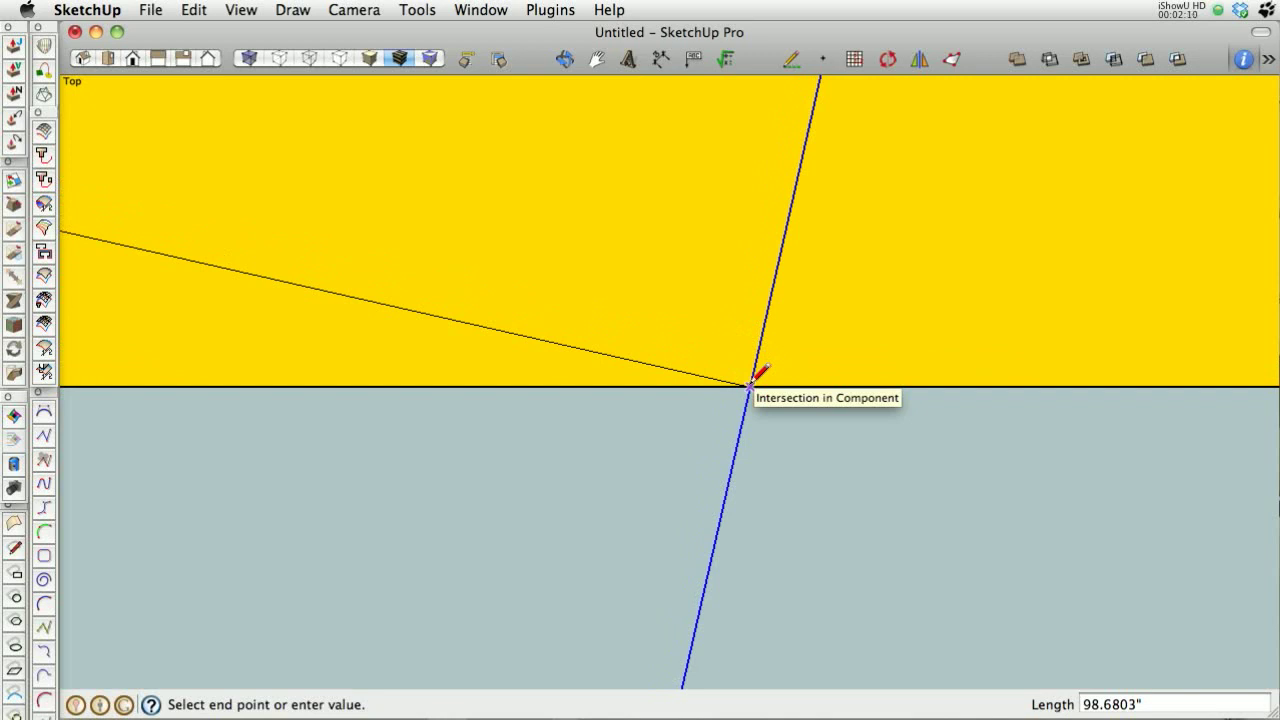
pyautogui.click(750, 384)
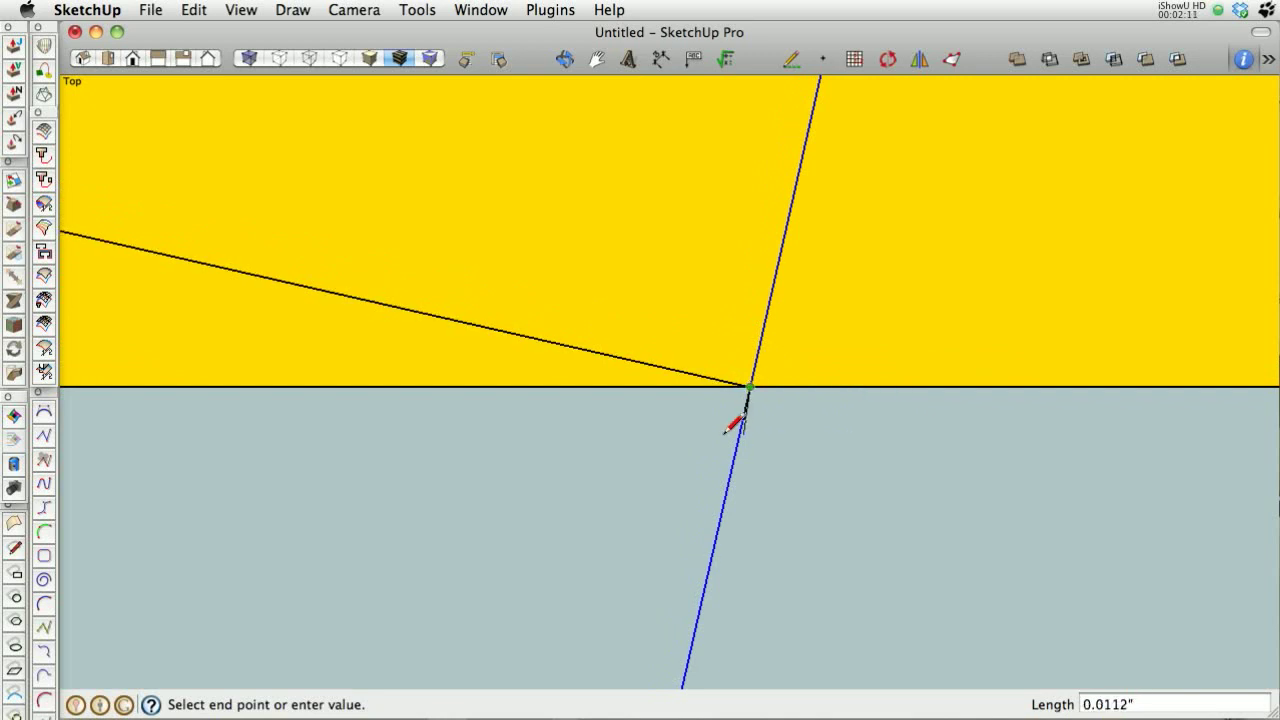
pyautogui.moveTo(750, 385)
pyautogui.keyDown('shift'); pyautogui.mouseDown(button='middle')
pyautogui.moveTo(812, 328)
pyautogui.moveTo(745, 405)
pyautogui.mouseUp(button='middle'); pyautogui.keyUp('shift')
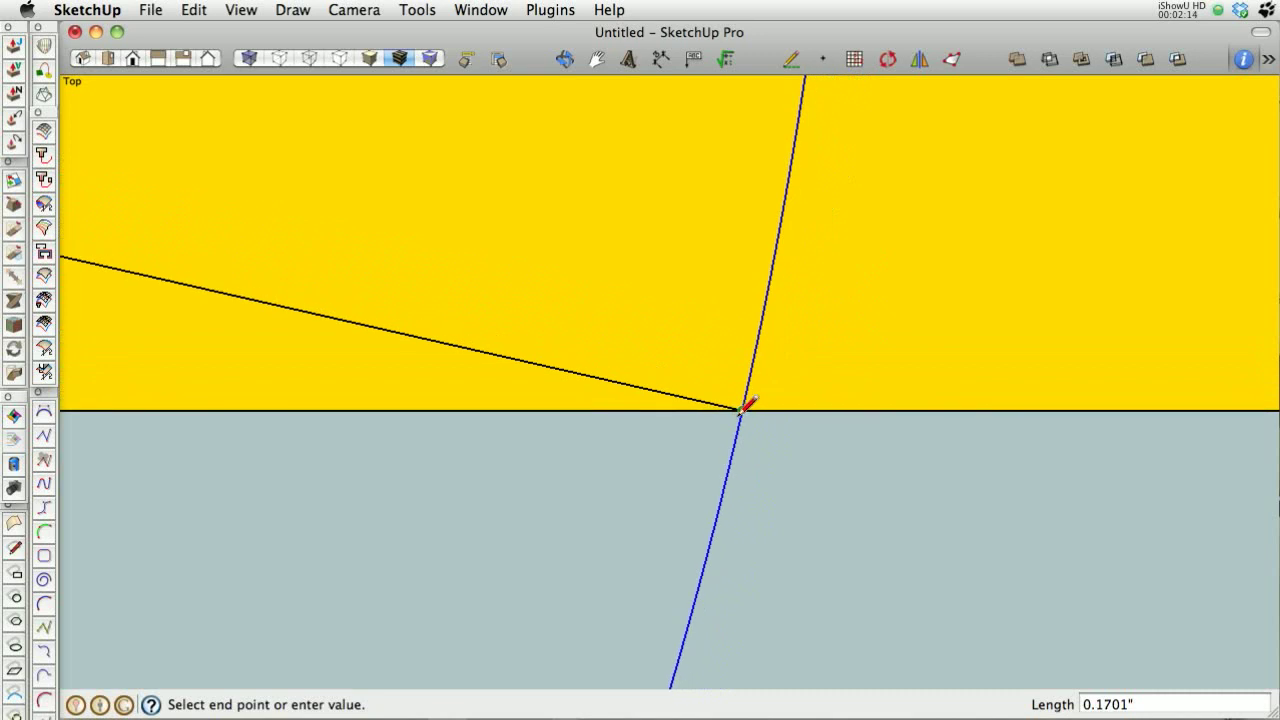
pyautogui.scroll(-3, 745, 405)
# - Erase both parts of the arc
pyautogui.press('e')
pyautogui.click(740, 408)
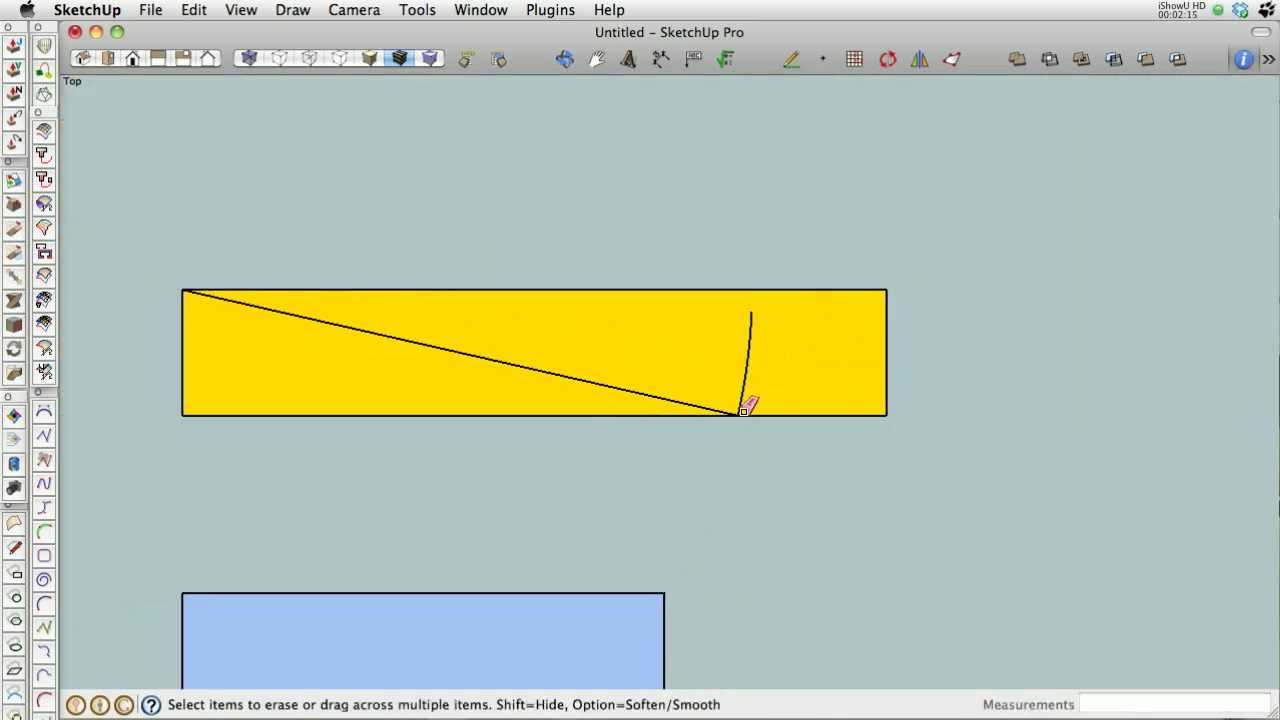
pyautogui.click(745, 392)
pyautogui.press('space')
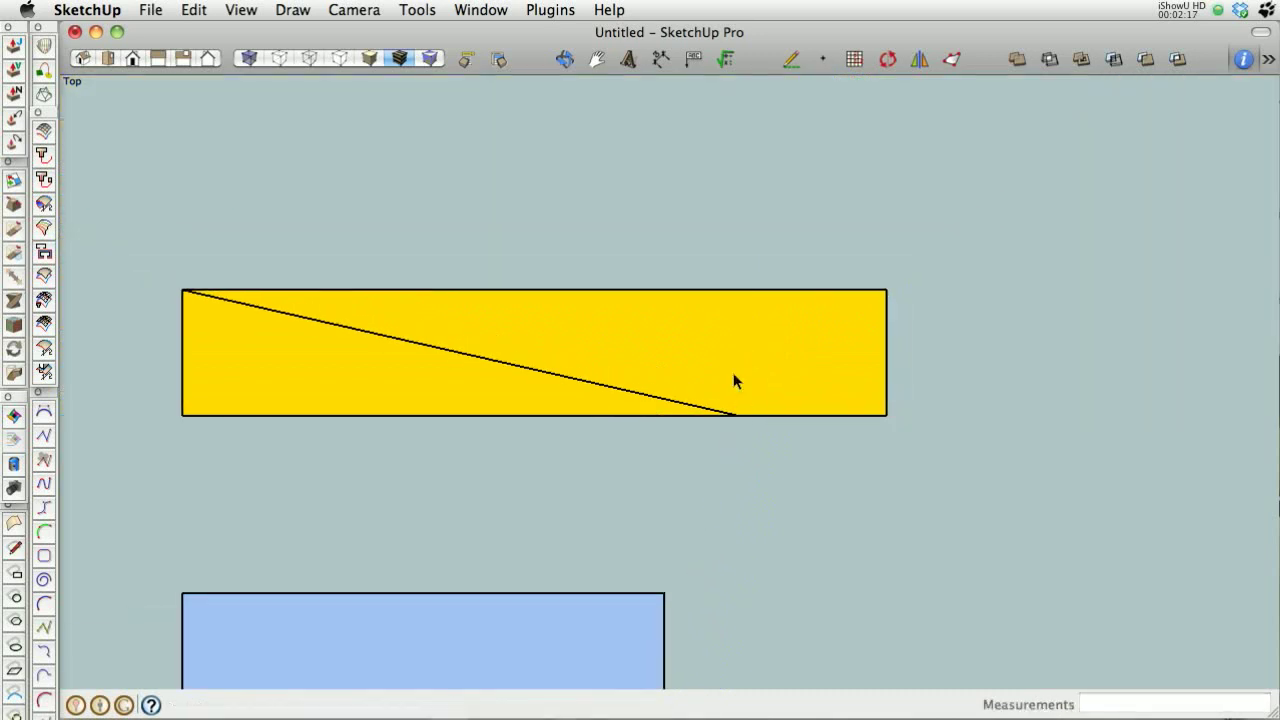
# - Rotate the yellow rectangle 19.5° about its top-left corner onto the blue corner
pyautogui.click(734, 374)
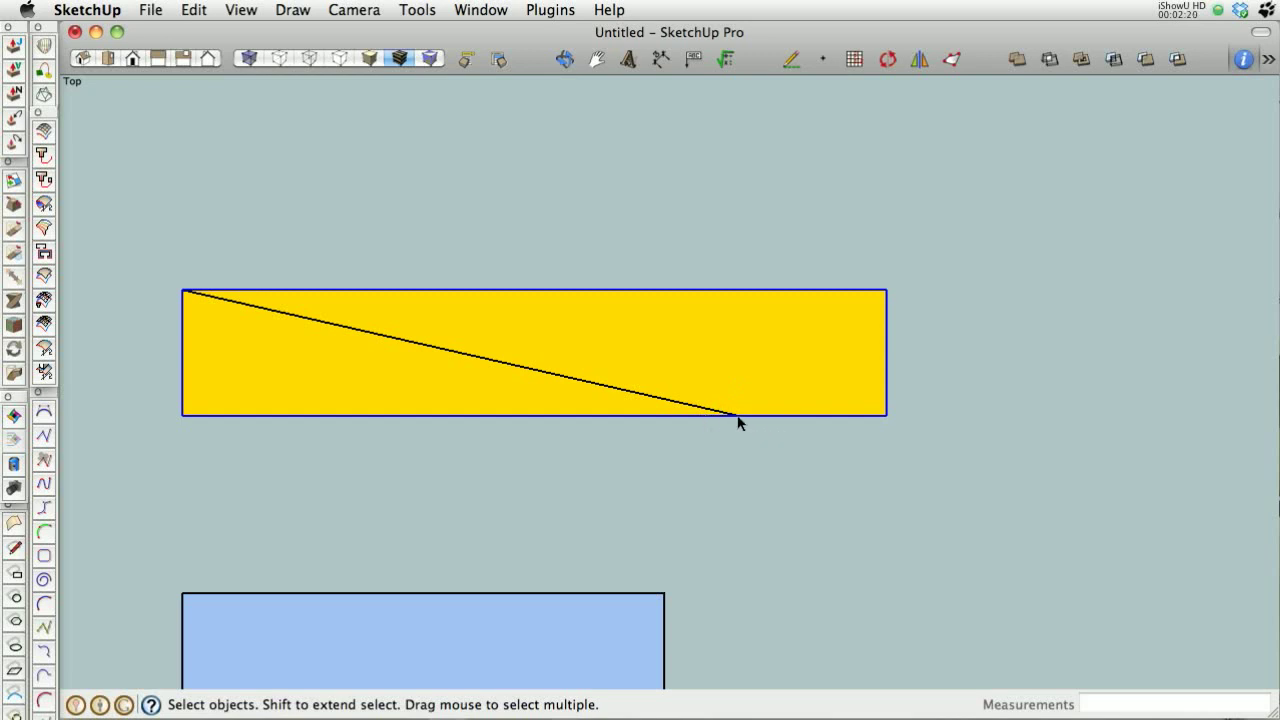
pyautogui.press('q')
pyautogui.moveTo(182, 290); pyautogui.dragTo(425, 340)
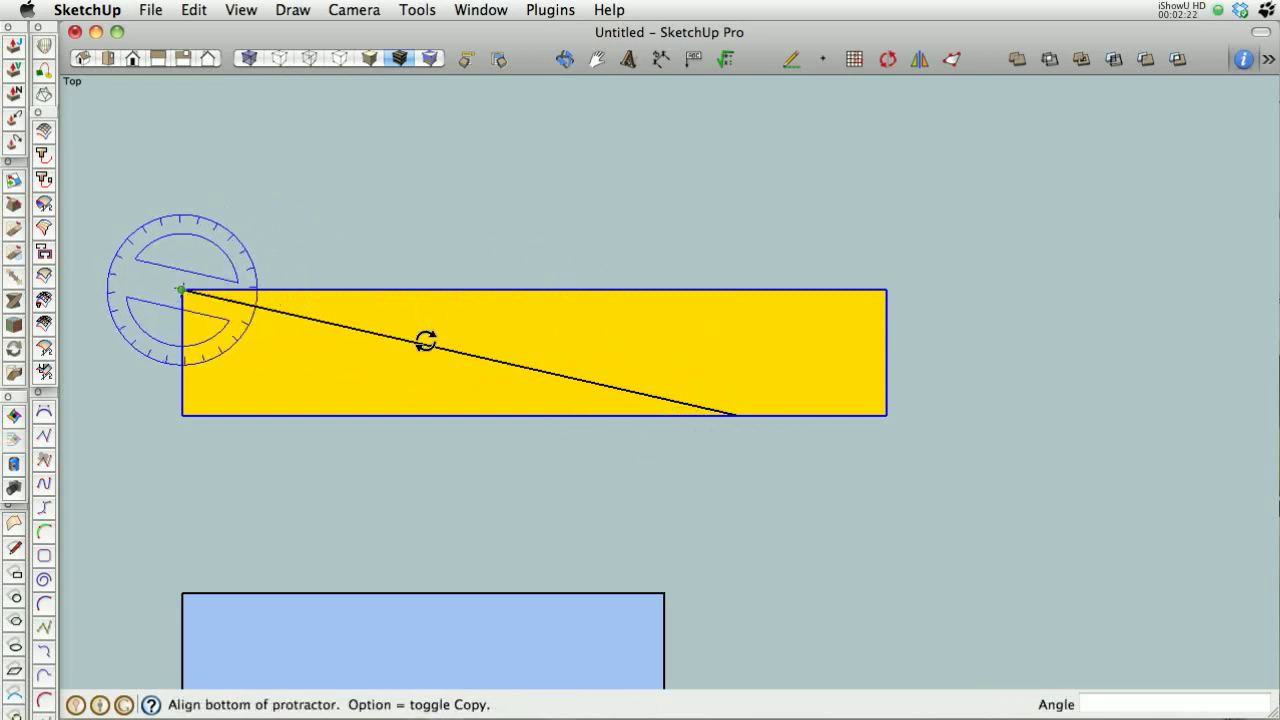
pyautogui.click(737, 414)
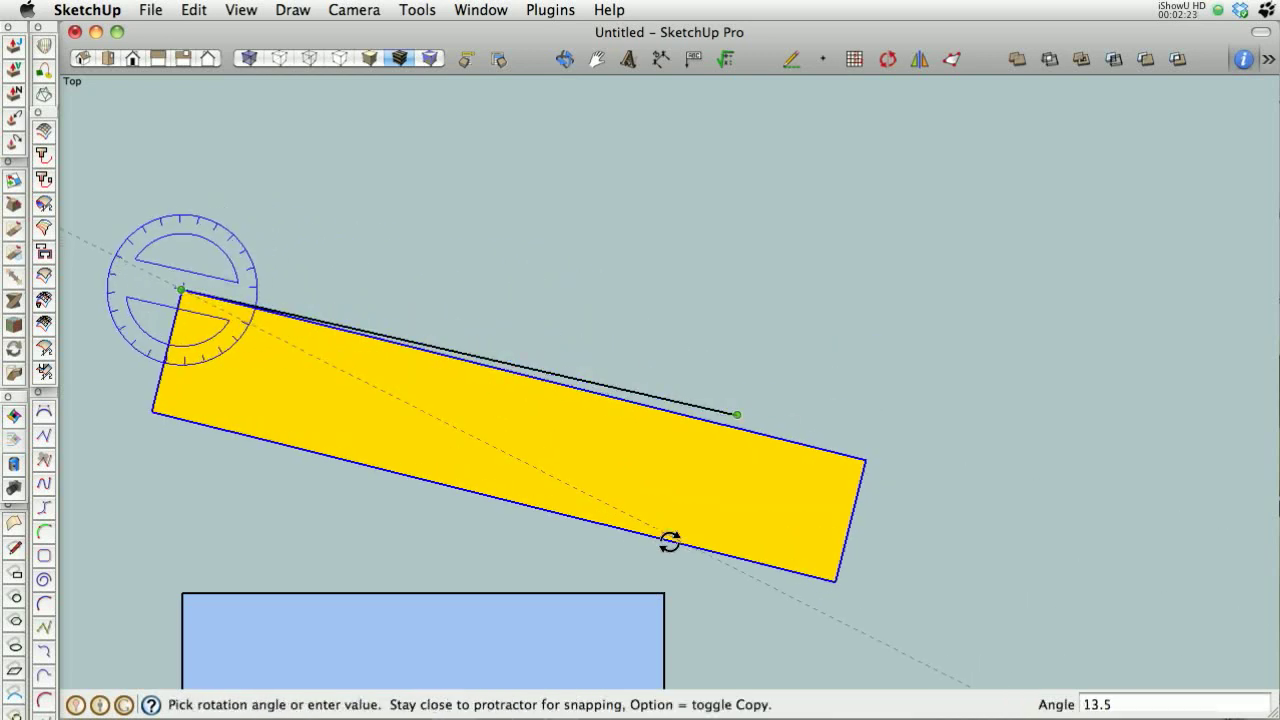
pyautogui.click(664, 592)
pyautogui.scroll(5, 651, 625)
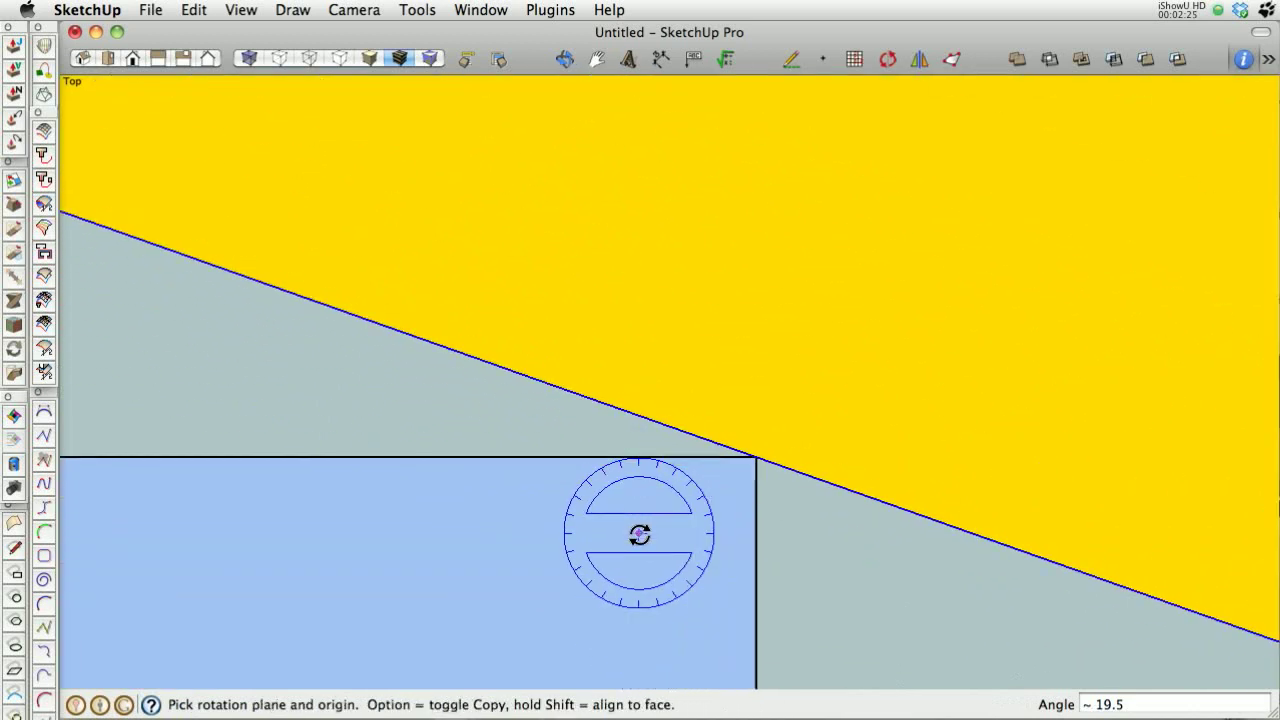
pyautogui.scroll(3, 711, 497)
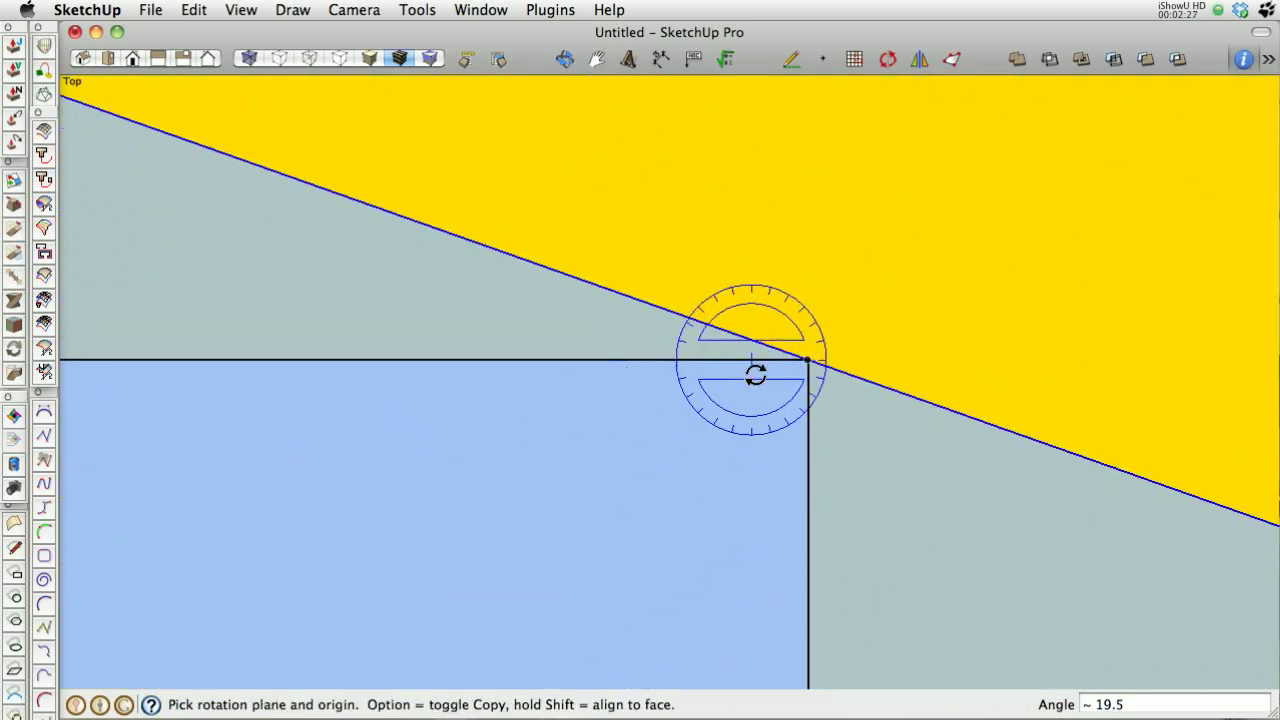
pyautogui.scroll(5, 760, 372)
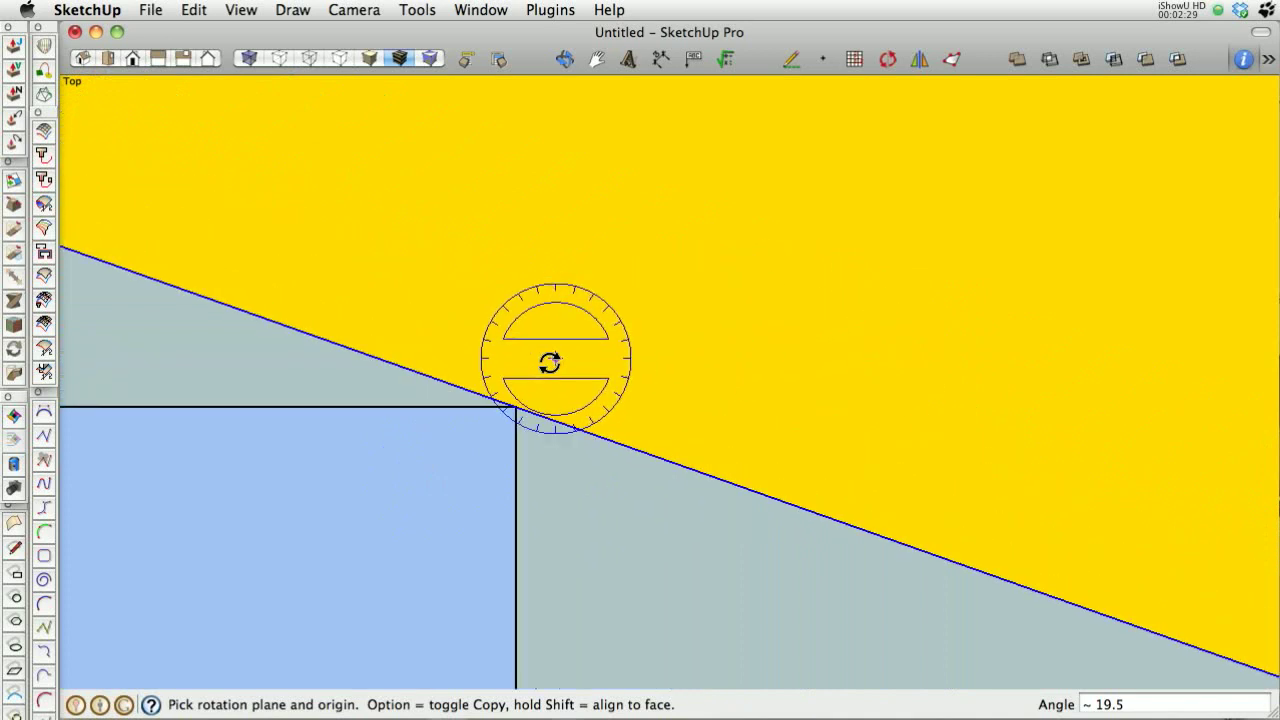
pyautogui.scroll(2, 550, 363)
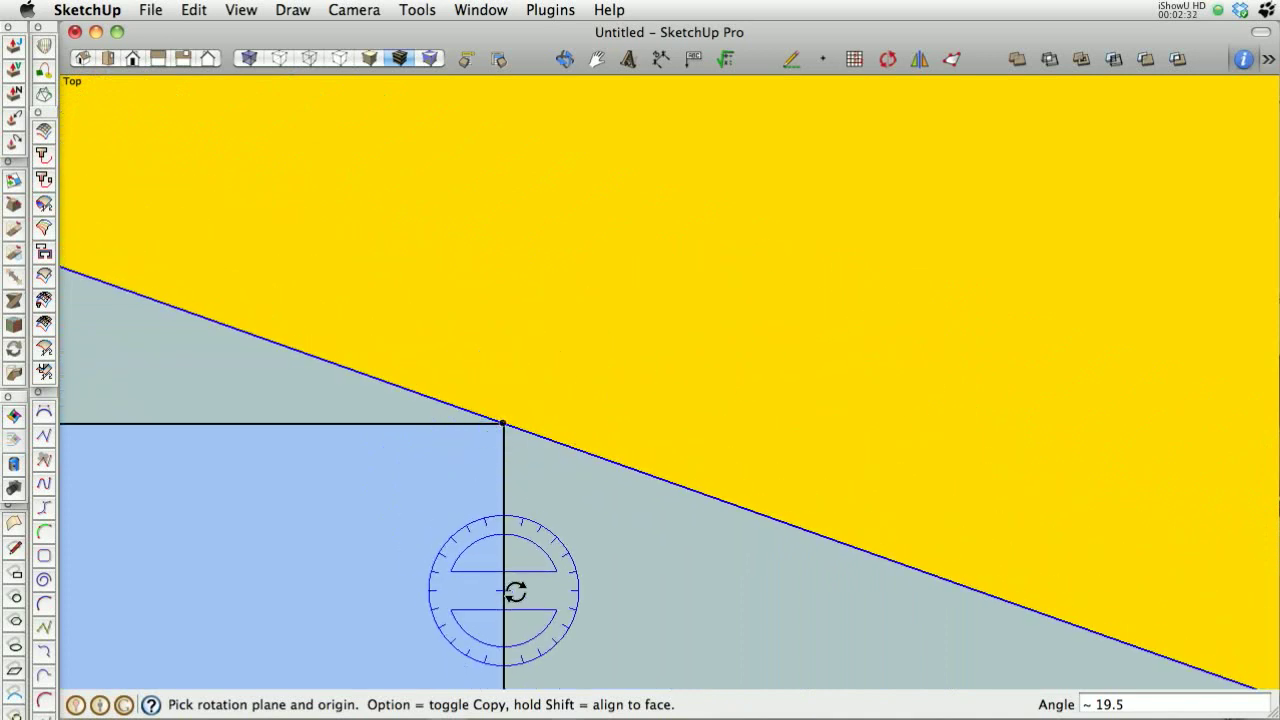
pyautogui.press('space')
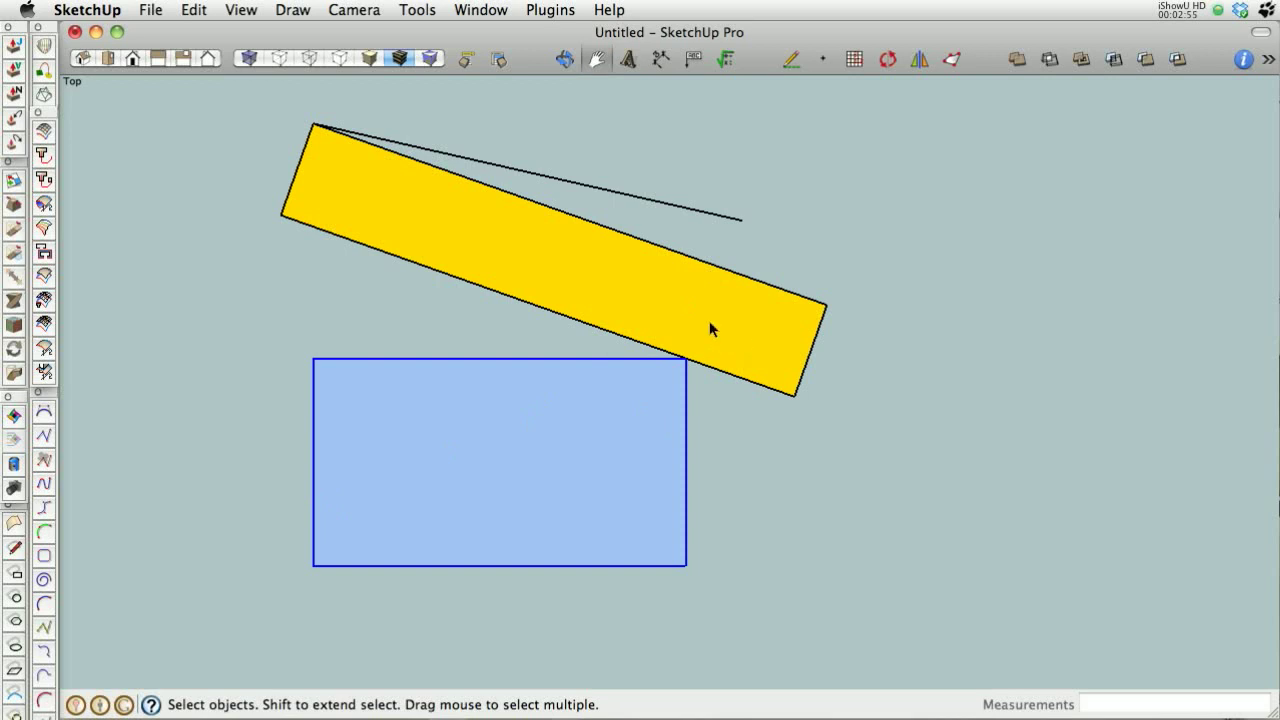
# - Undo the rotation, line and circle back to the plain rectangles, then open Component Attributes
pyautogui.press('super+z')
pyautogui.press('super+z')
pyautogui.press('super+z')
pyautogui.press('super+z')
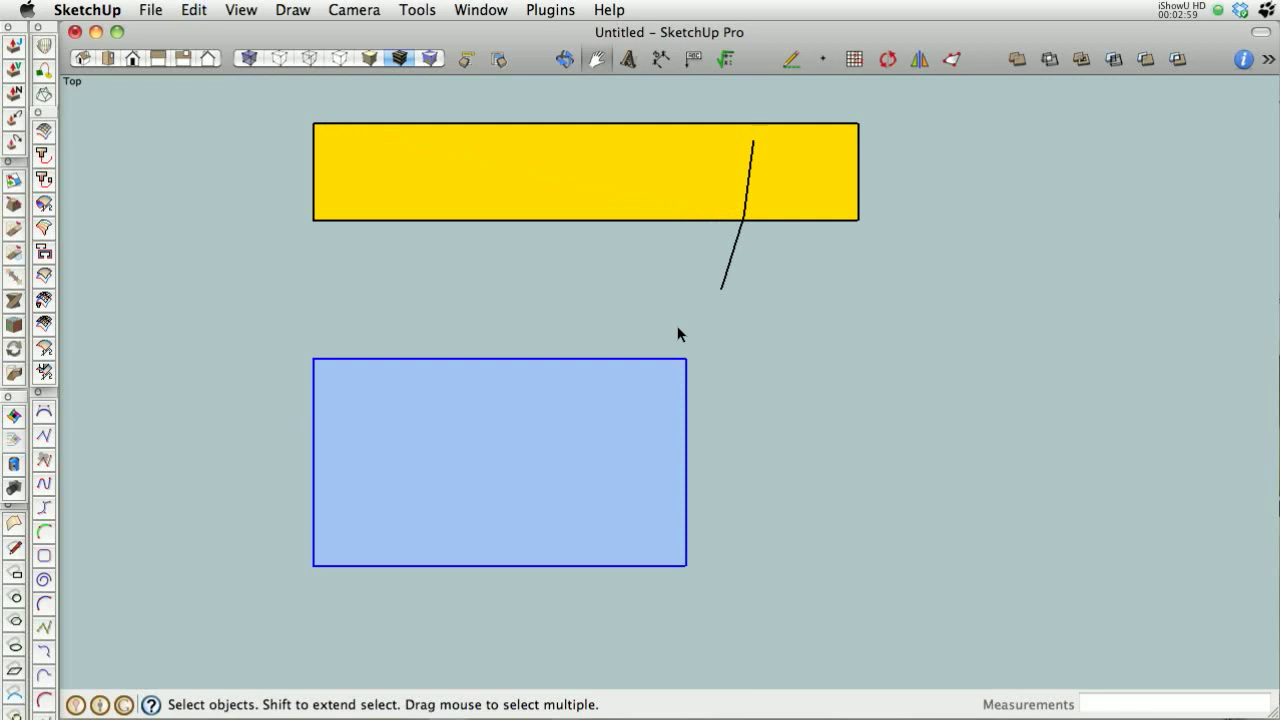
pyautogui.press('super+z')
pyautogui.press('super+z')
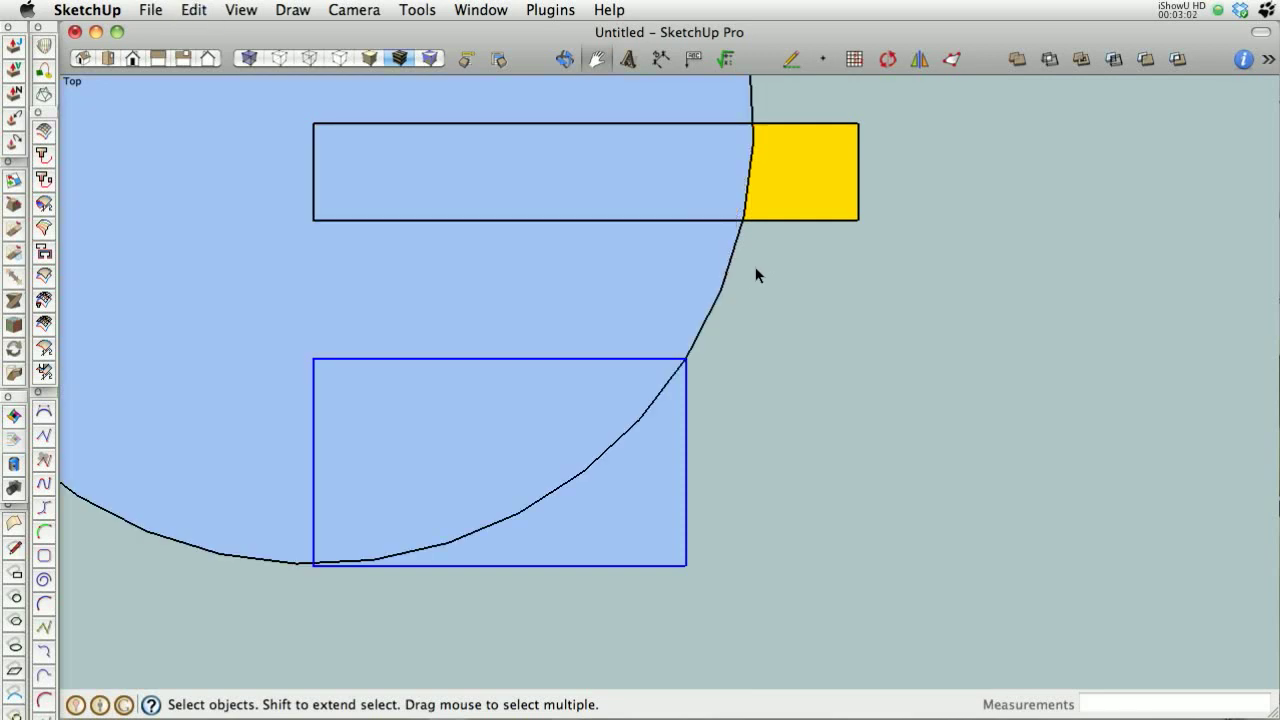
pyautogui.press('super+z')
pyautogui.click(577, 289)
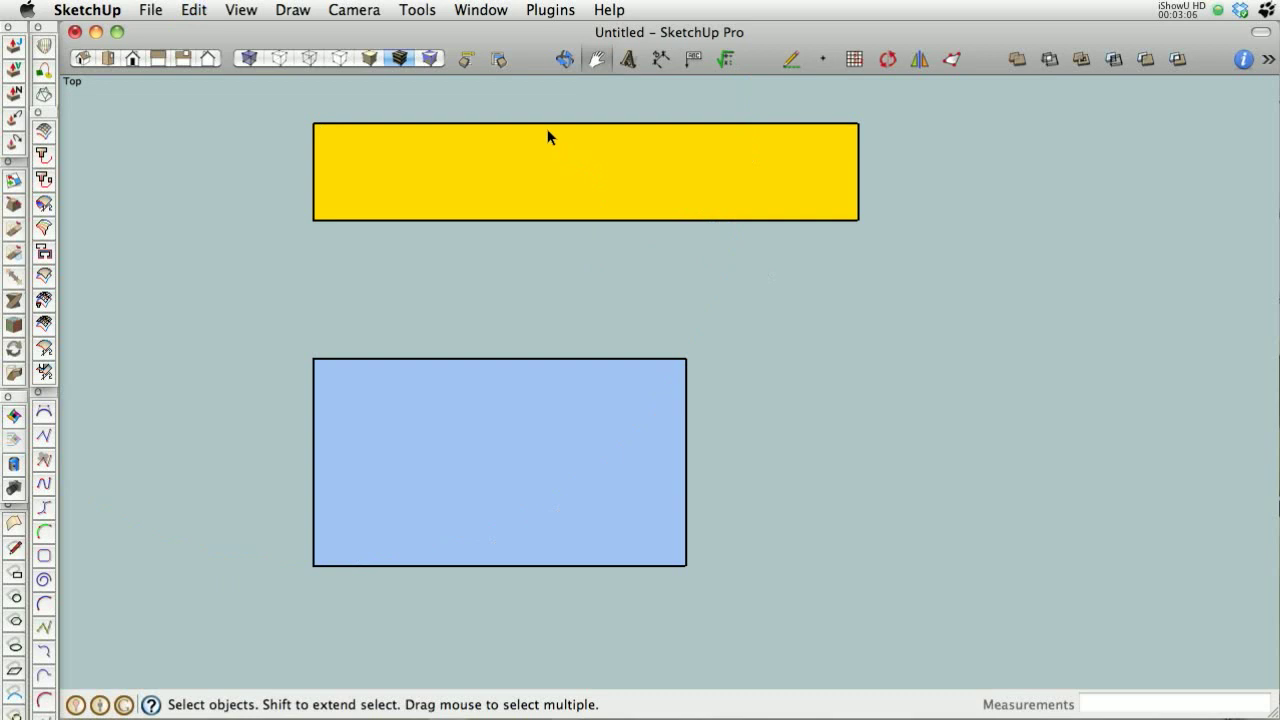
pyautogui.scroll(-1, 196, 605)
pyautogui.scroll(2, 563, 310)
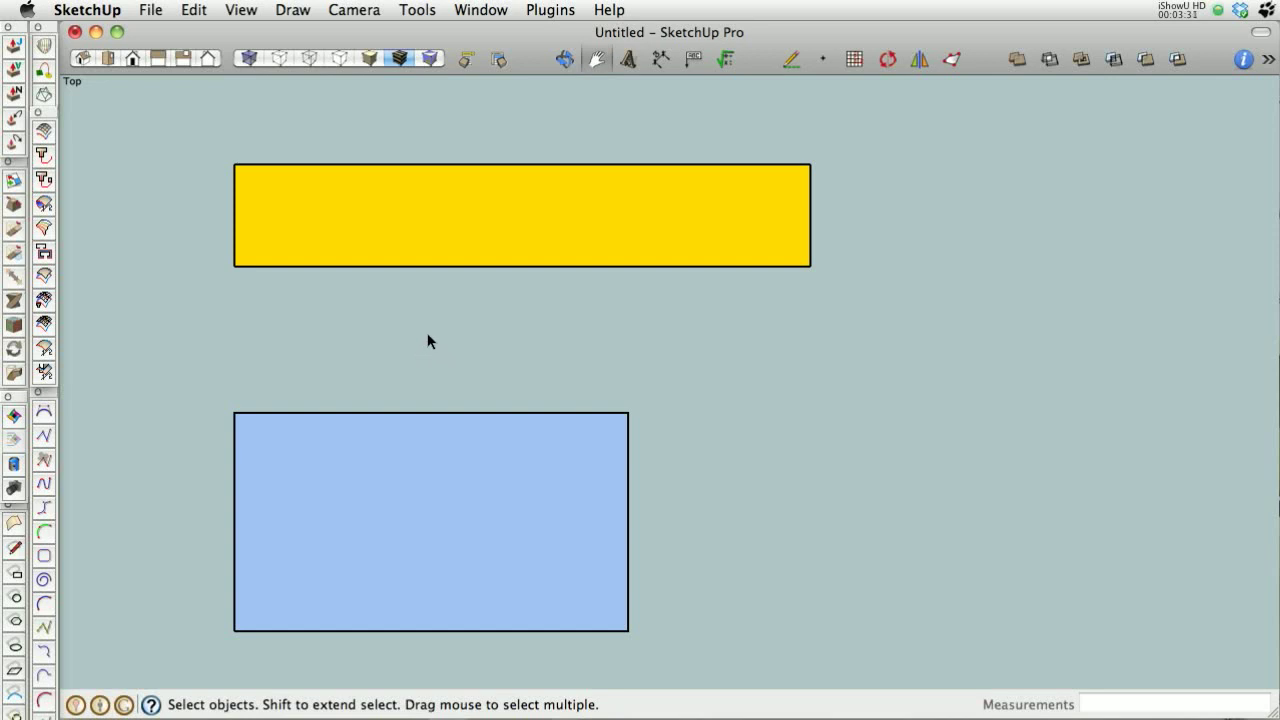
pyautogui.click(495, 58)
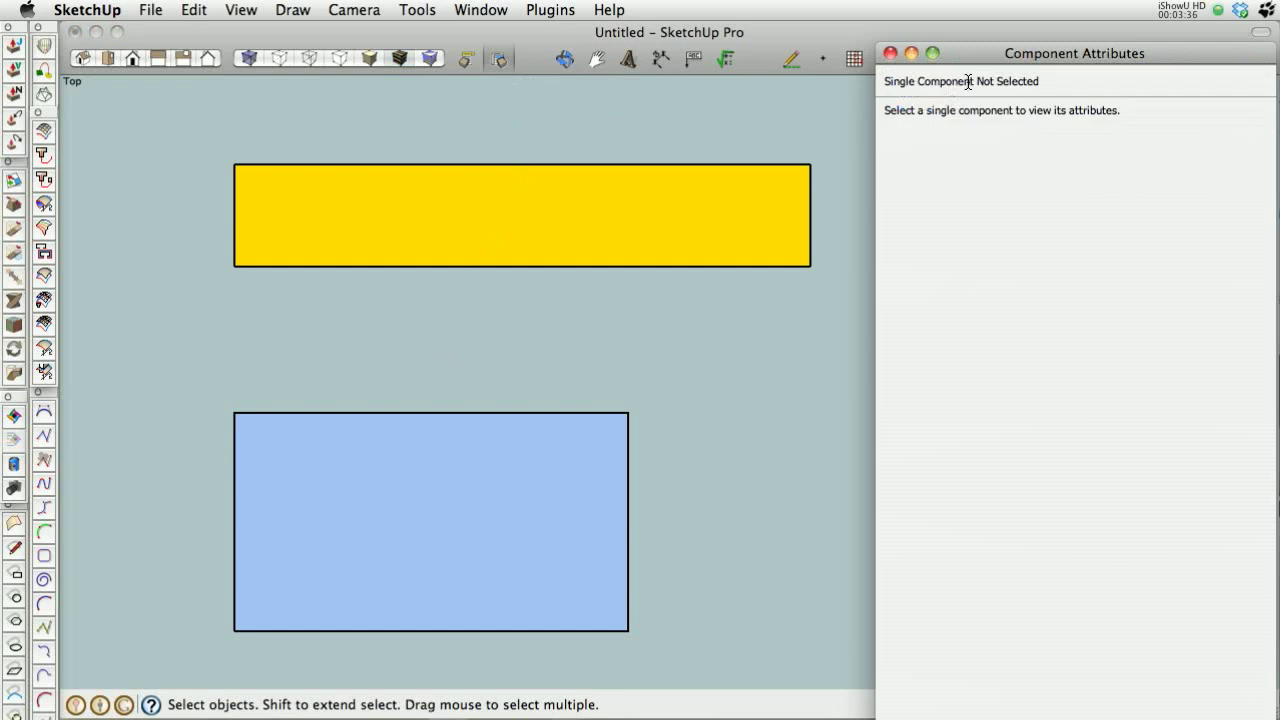
# - Move the Component Attributes window aside and inspect the yellow rectangle's attributes
pyautogui.moveTo(991, 57); pyautogui.dragTo(967, 85)
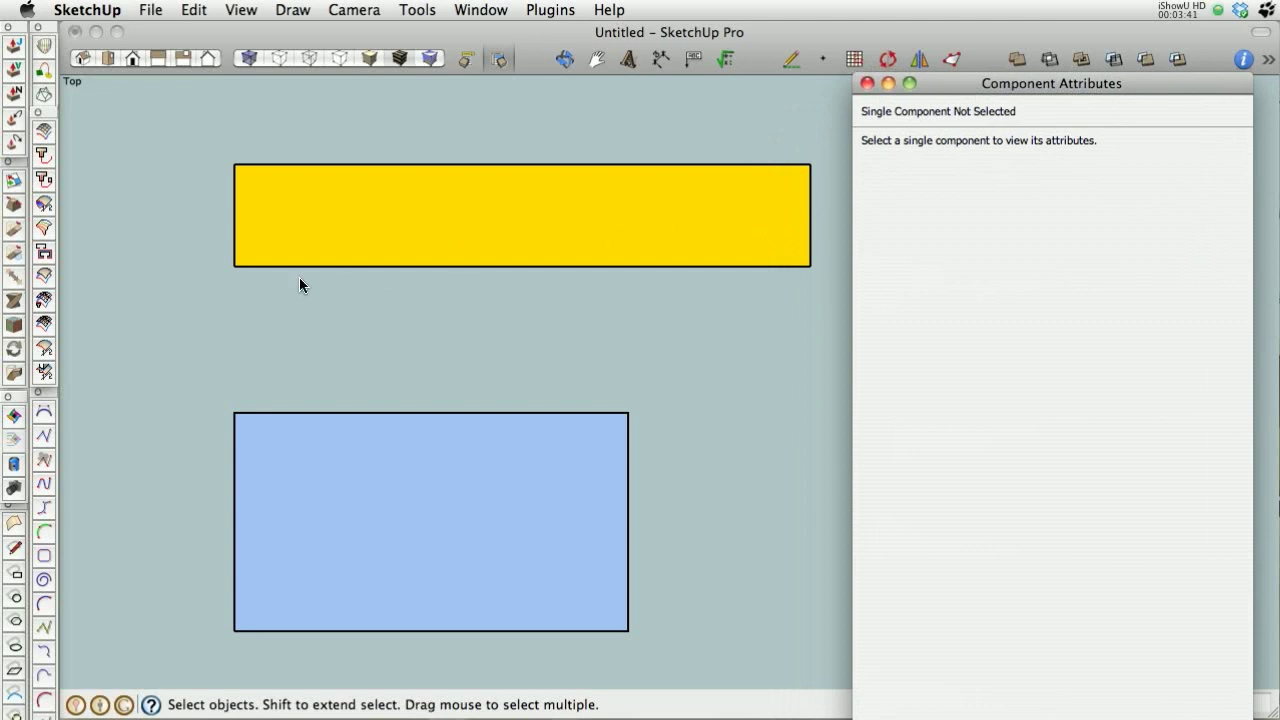
pyautogui.click(358, 240)
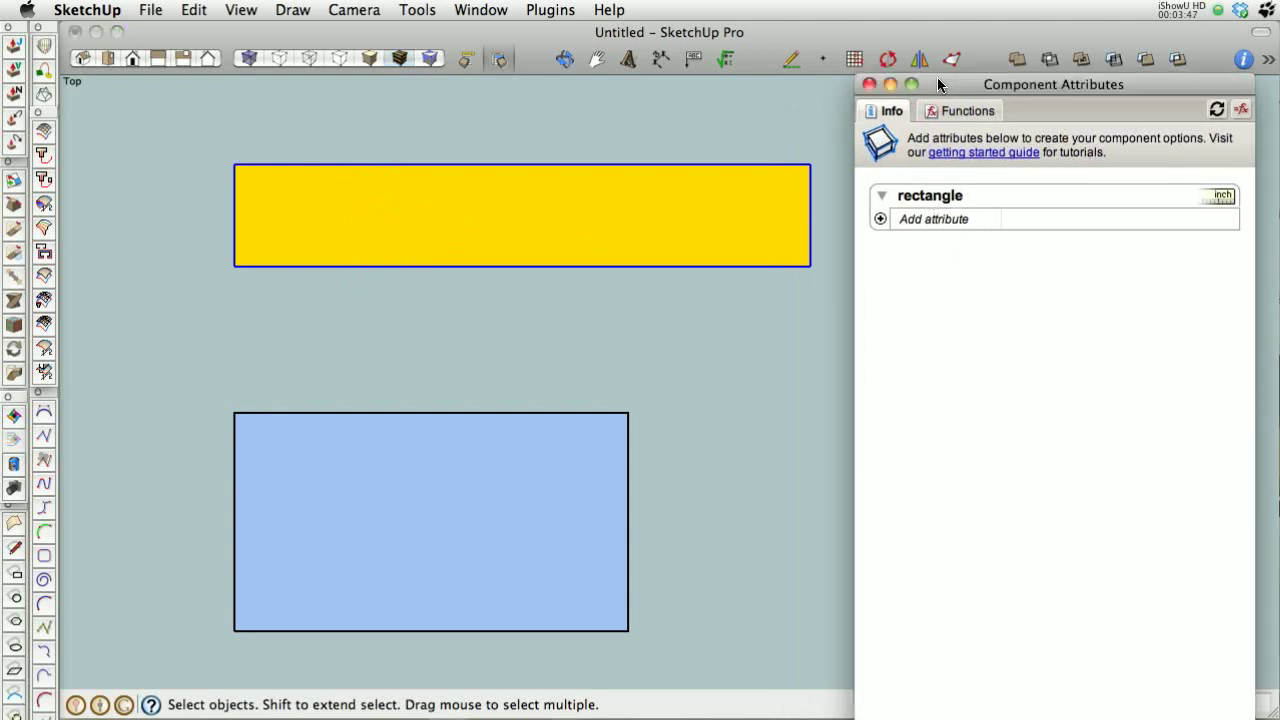
pyautogui.click(778, 141)
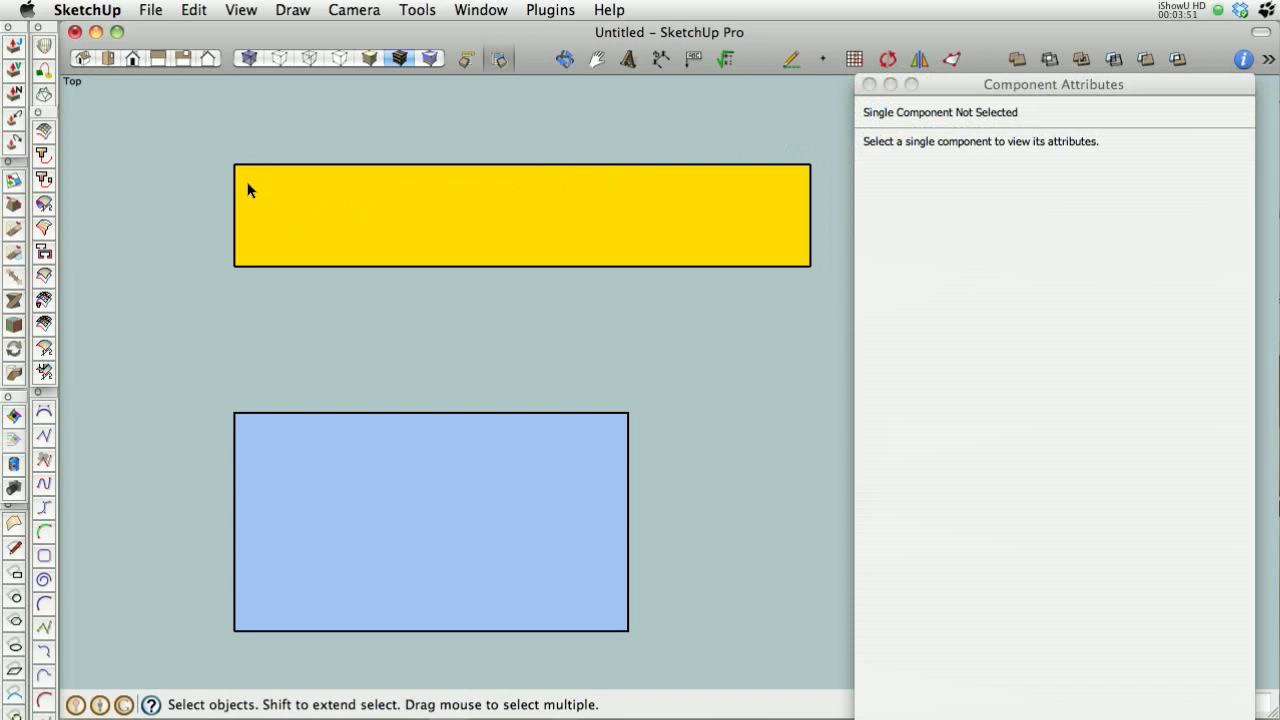
# - Draw a line from the yellow top-left corner to the blue top-right corner and select it
pyautogui.press('l')
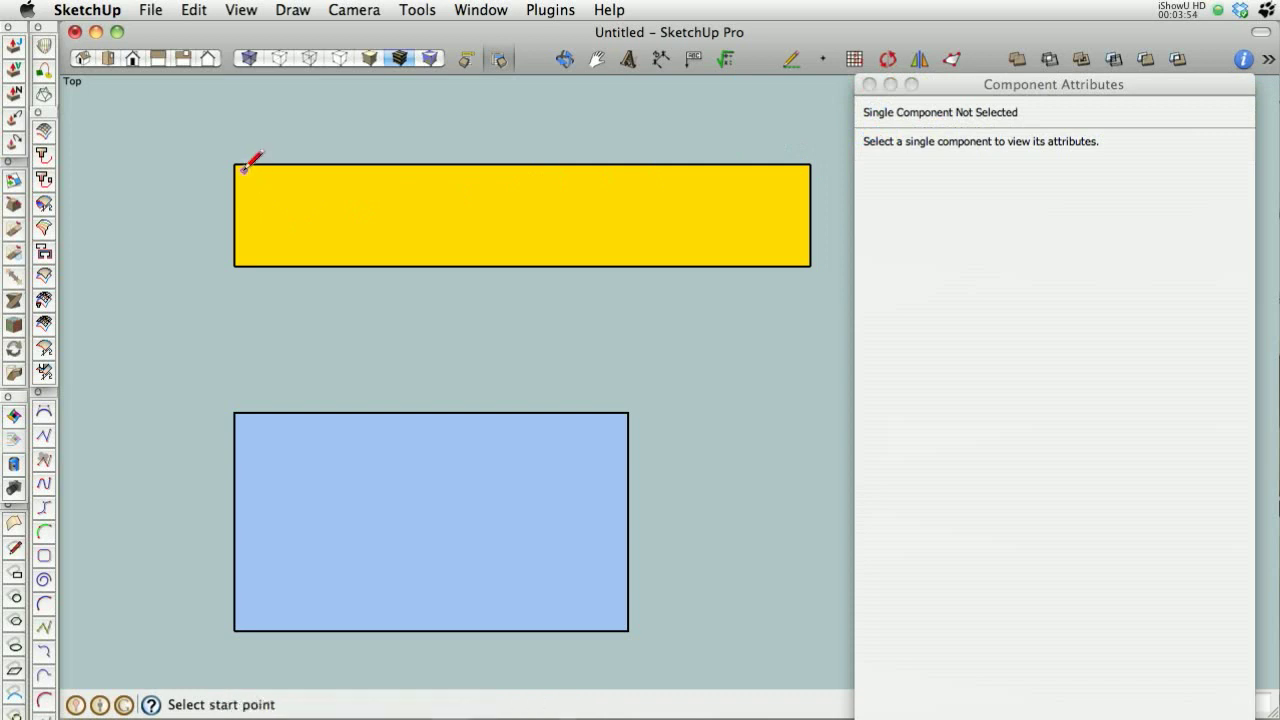
pyautogui.click(234, 164)
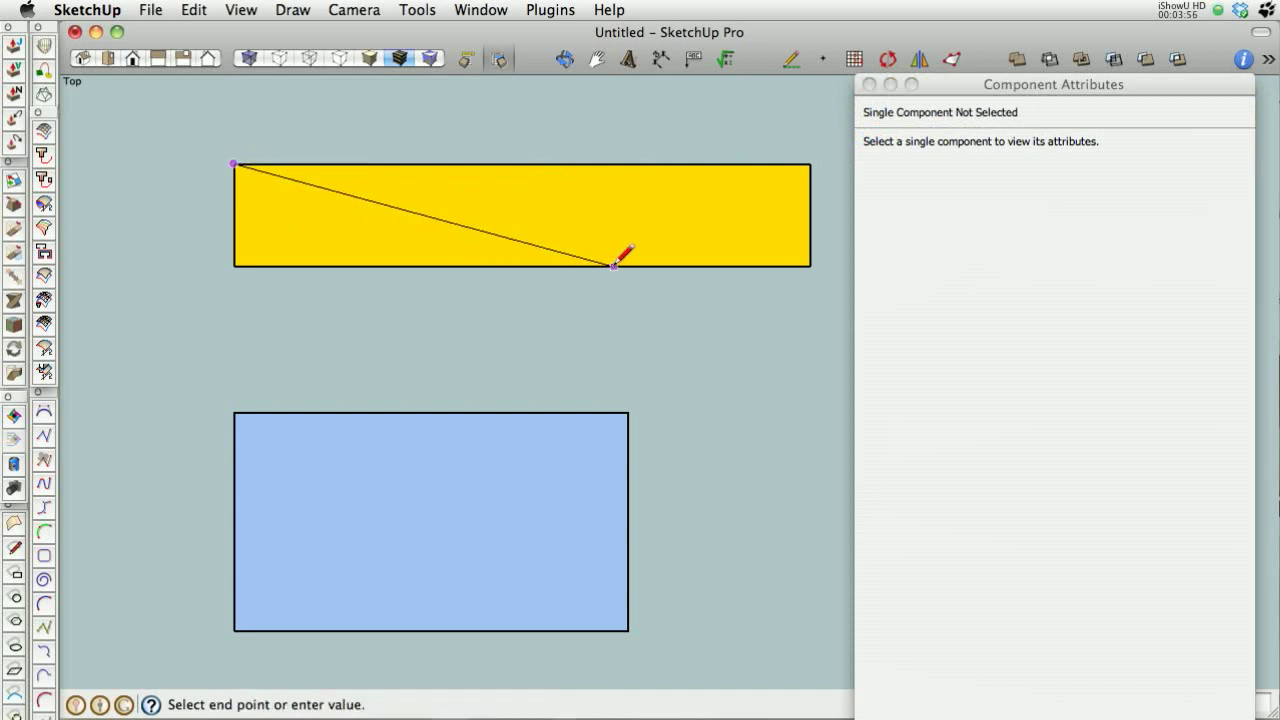
pyautogui.press('Escape')
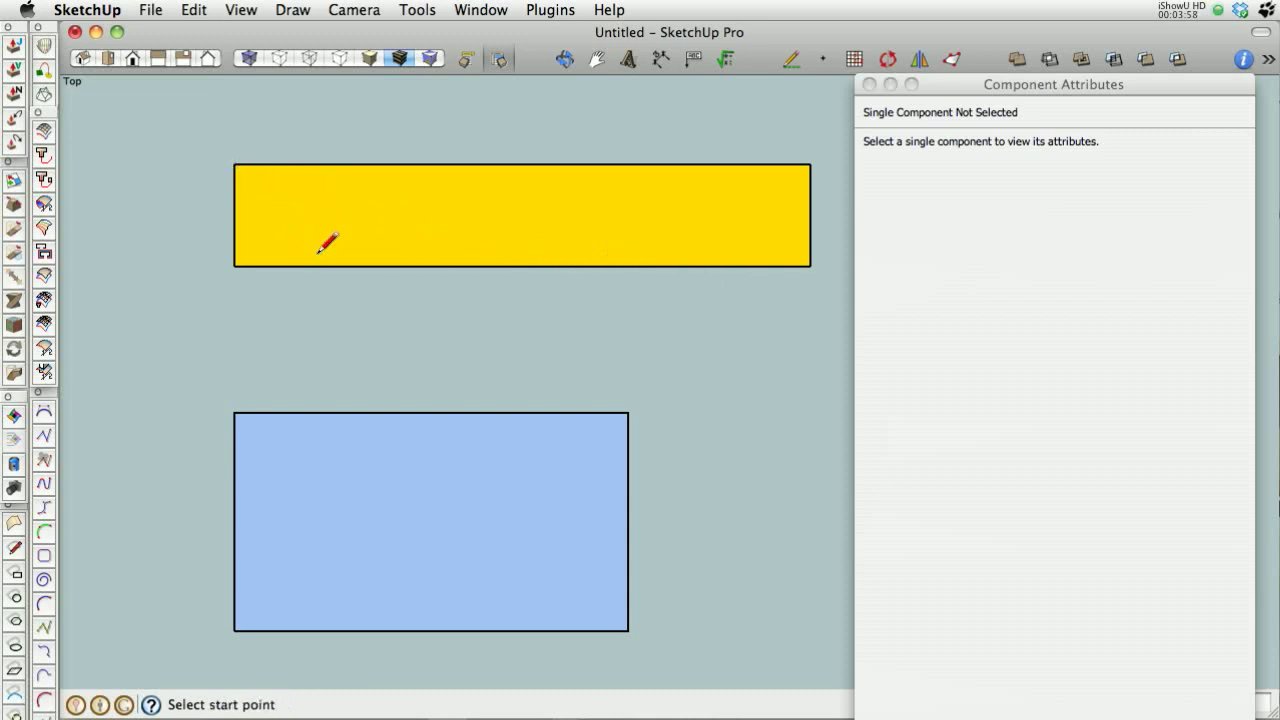
pyautogui.click(234, 163)
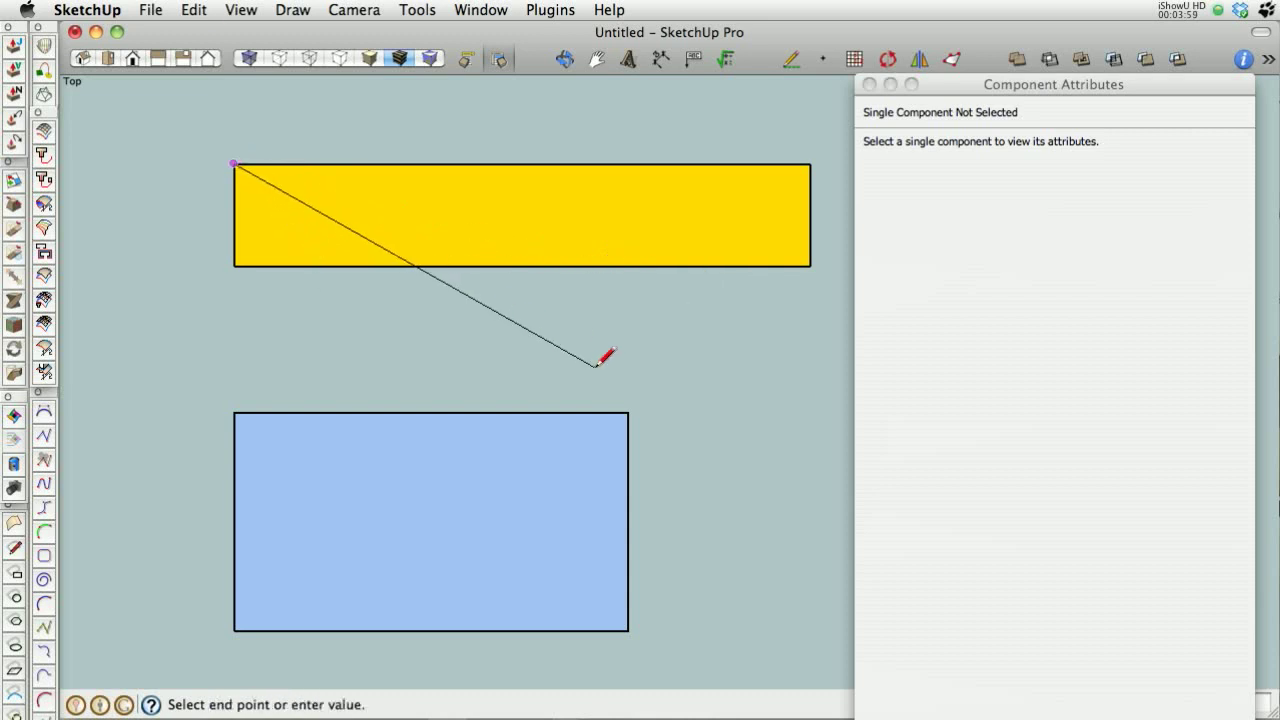
pyautogui.click(628, 411)
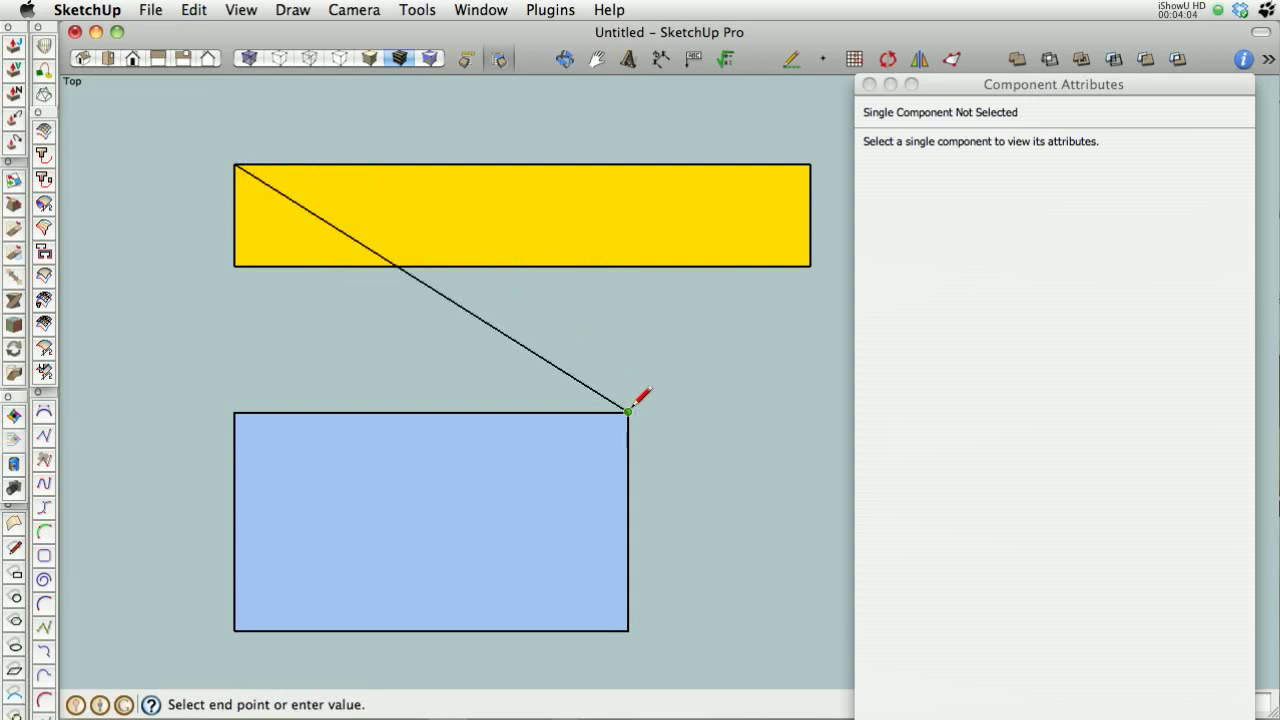
pyautogui.press('space')
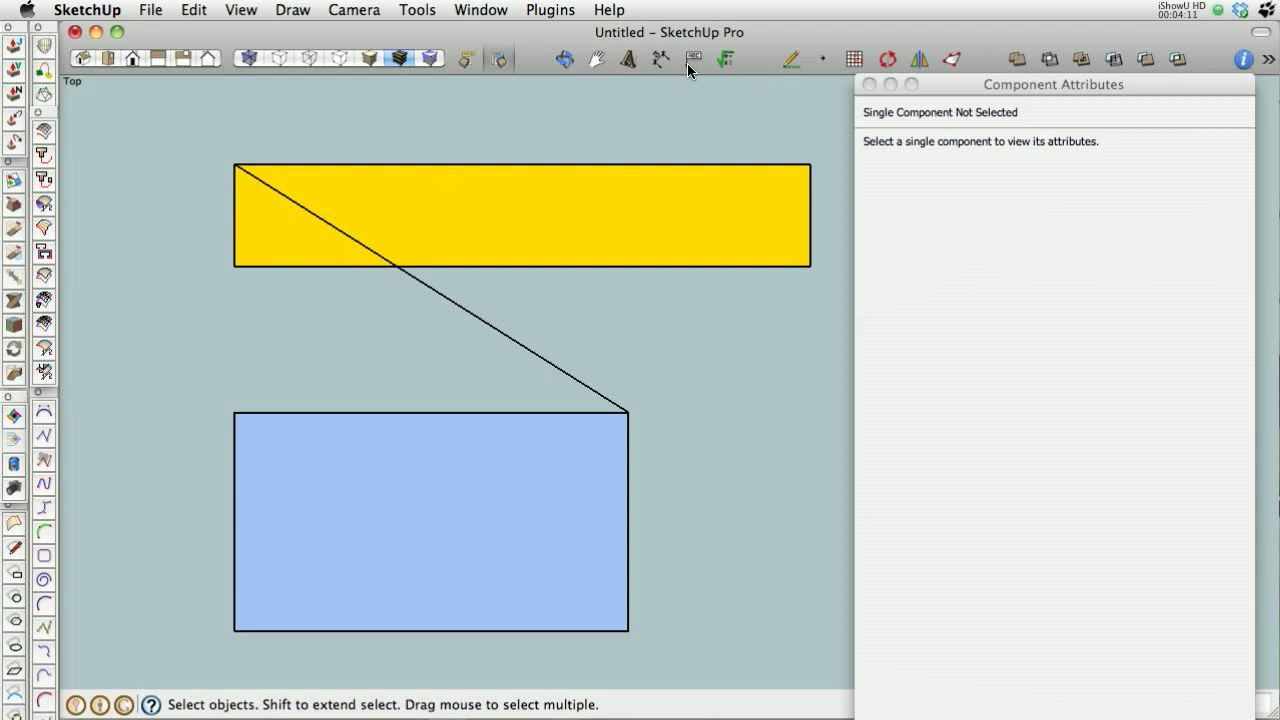
pyautogui.click(513, 340)
# - Make the diagonal a component named 'line', origin at the yellow corner, red axis along it
pyautogui.press('g')
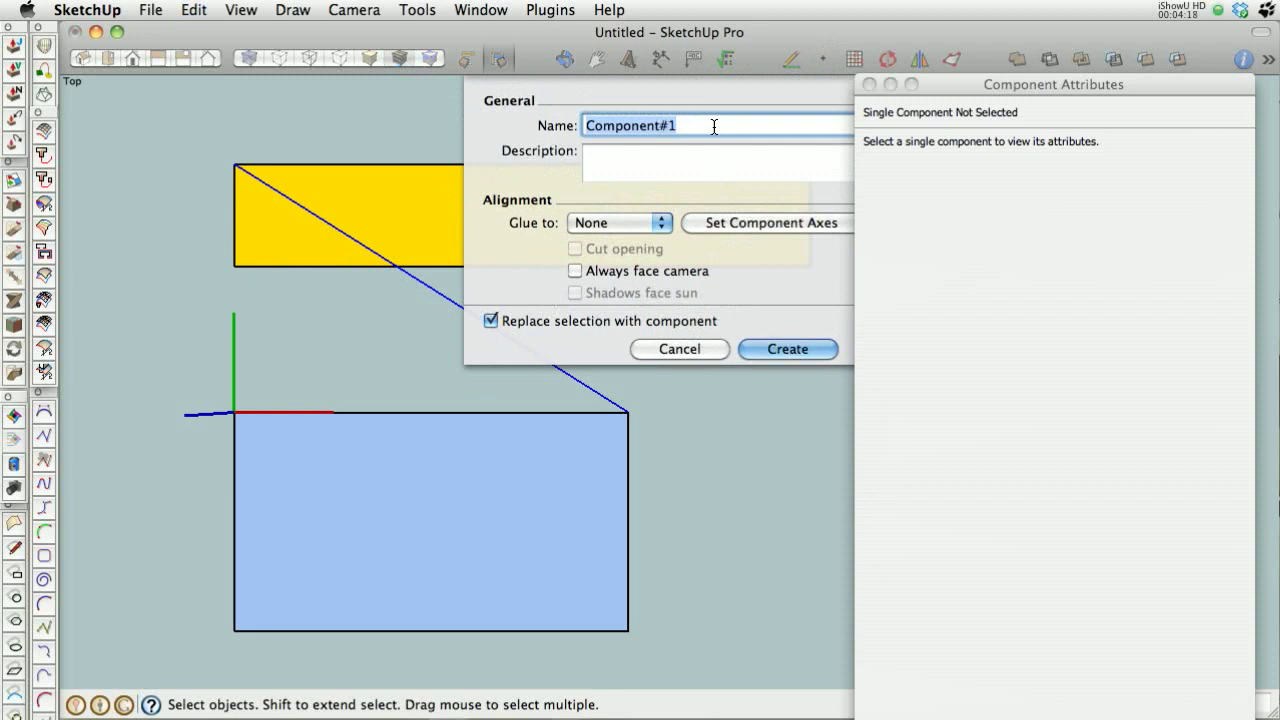
pyautogui.write('line')
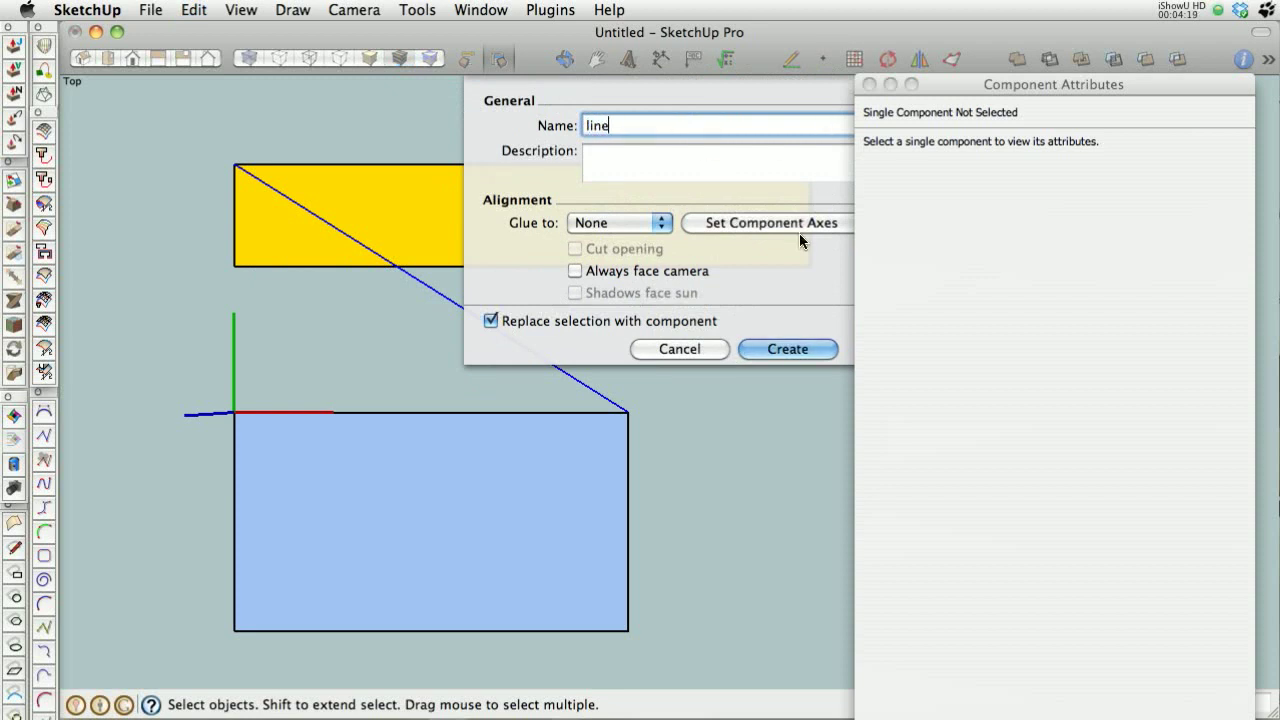
pyautogui.click(797, 227)
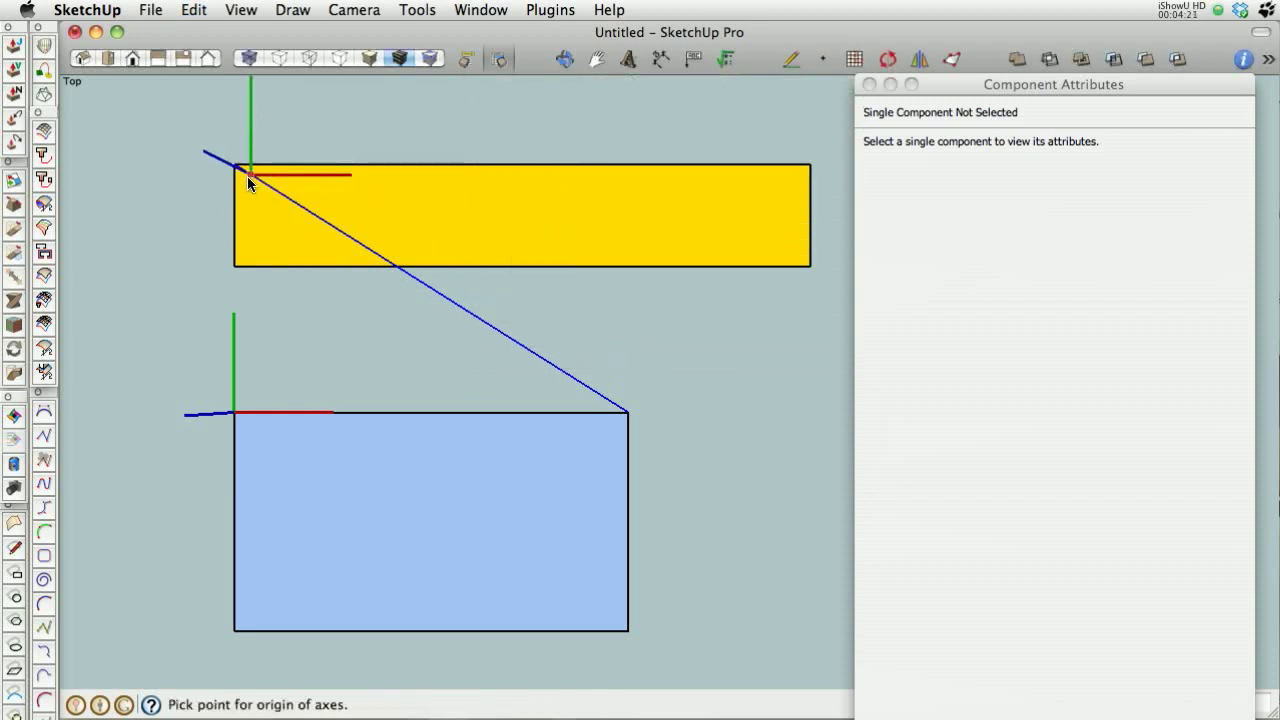
pyautogui.click(234, 164)
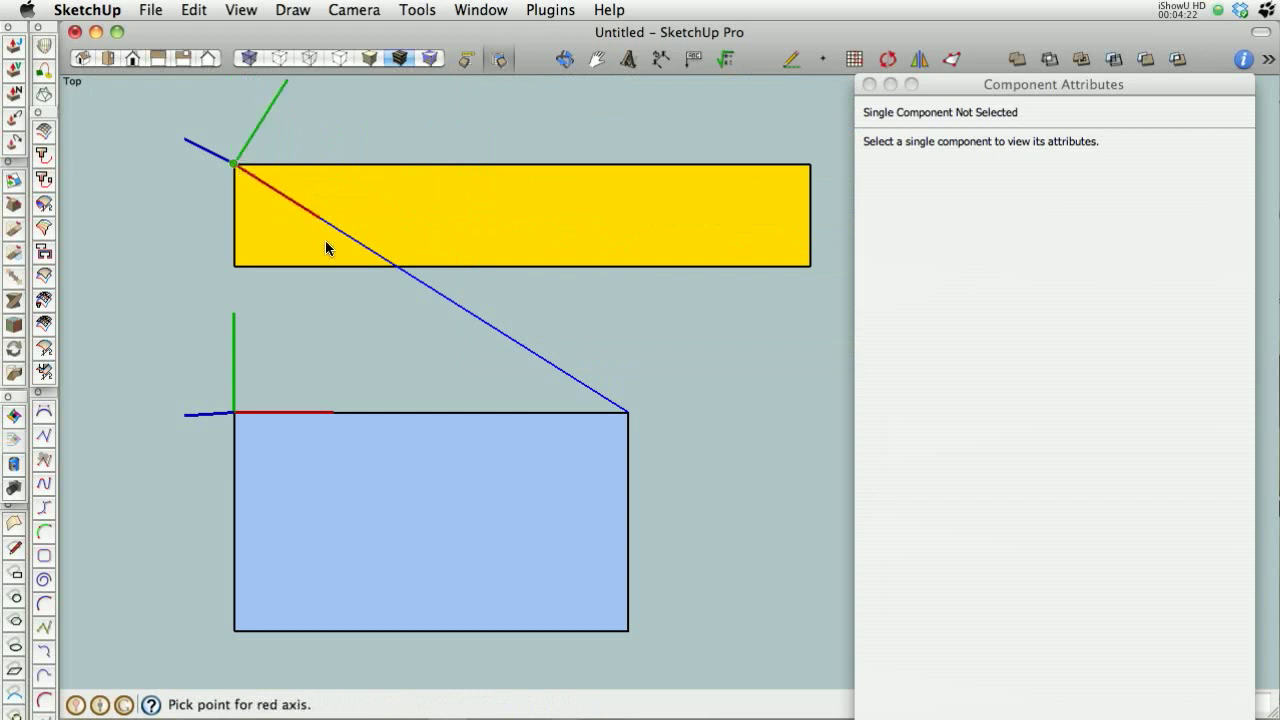
pyautogui.click(476, 318)
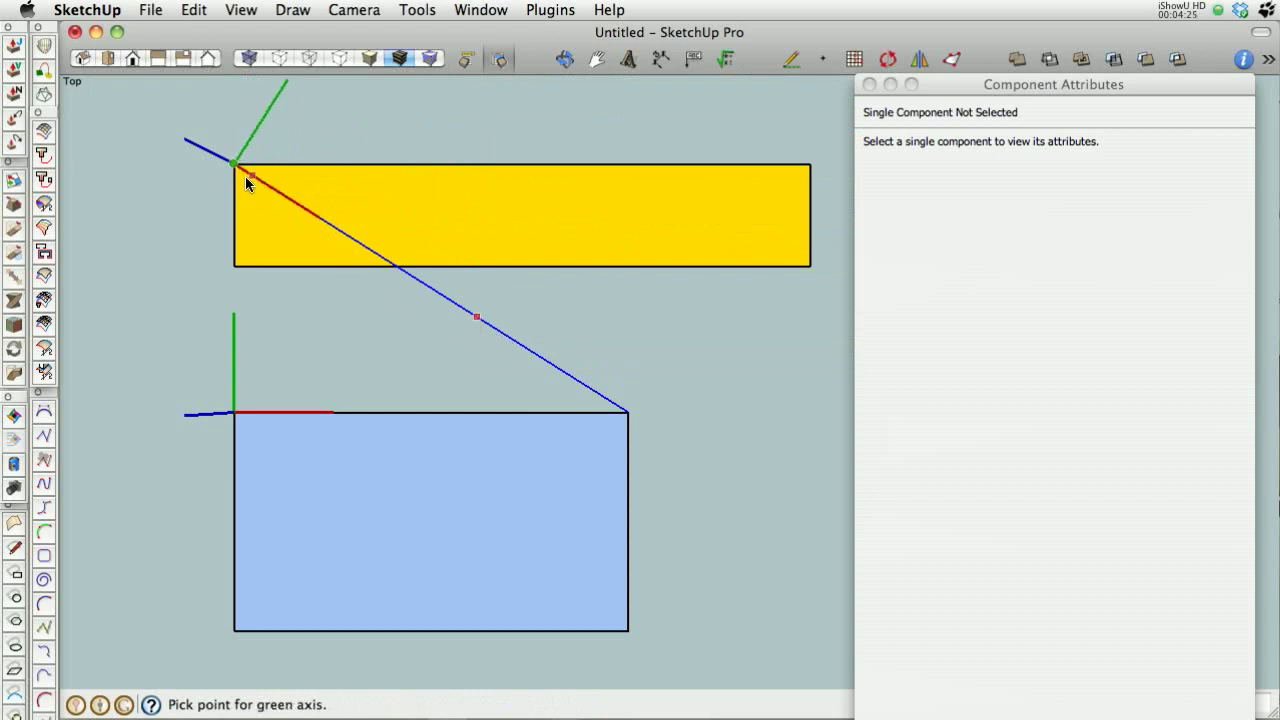
pyautogui.click(275, 115)
pyautogui.click(761, 357)
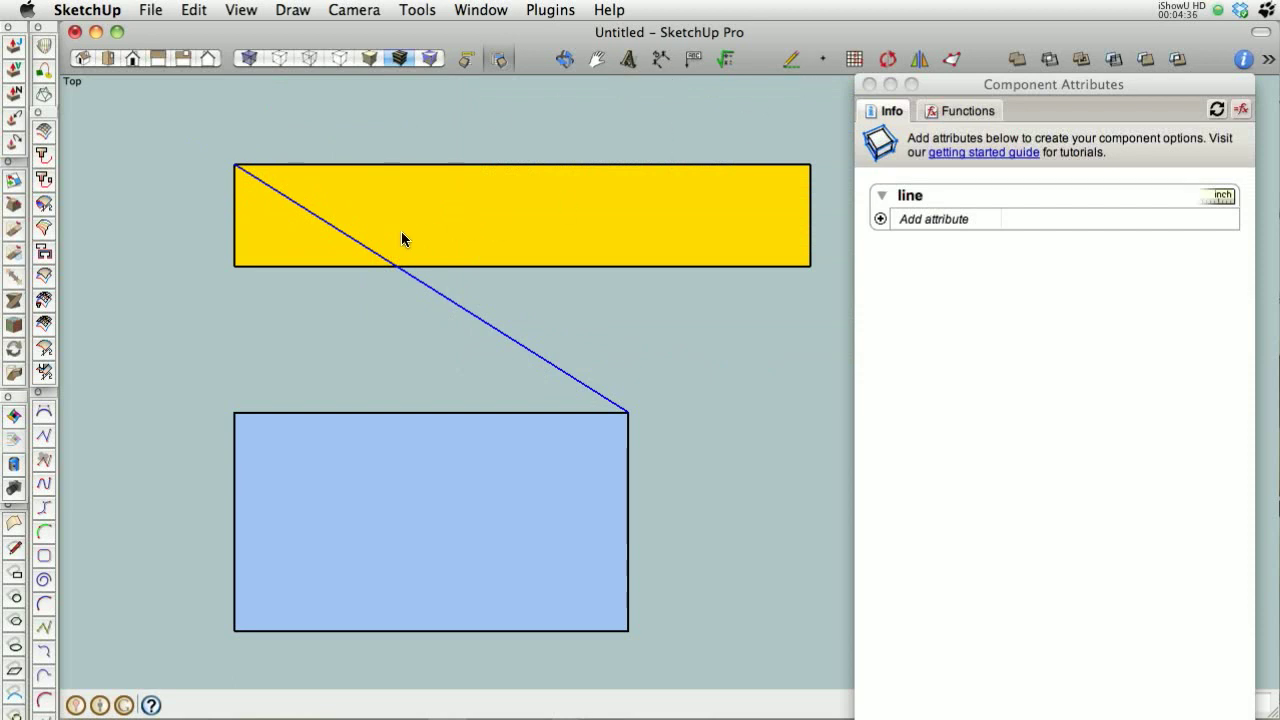
pyautogui.click(494, 143)
# - Place a guide point at the yellow lower-left corner and make it a component named 'guide'
pyautogui.click(824, 60)
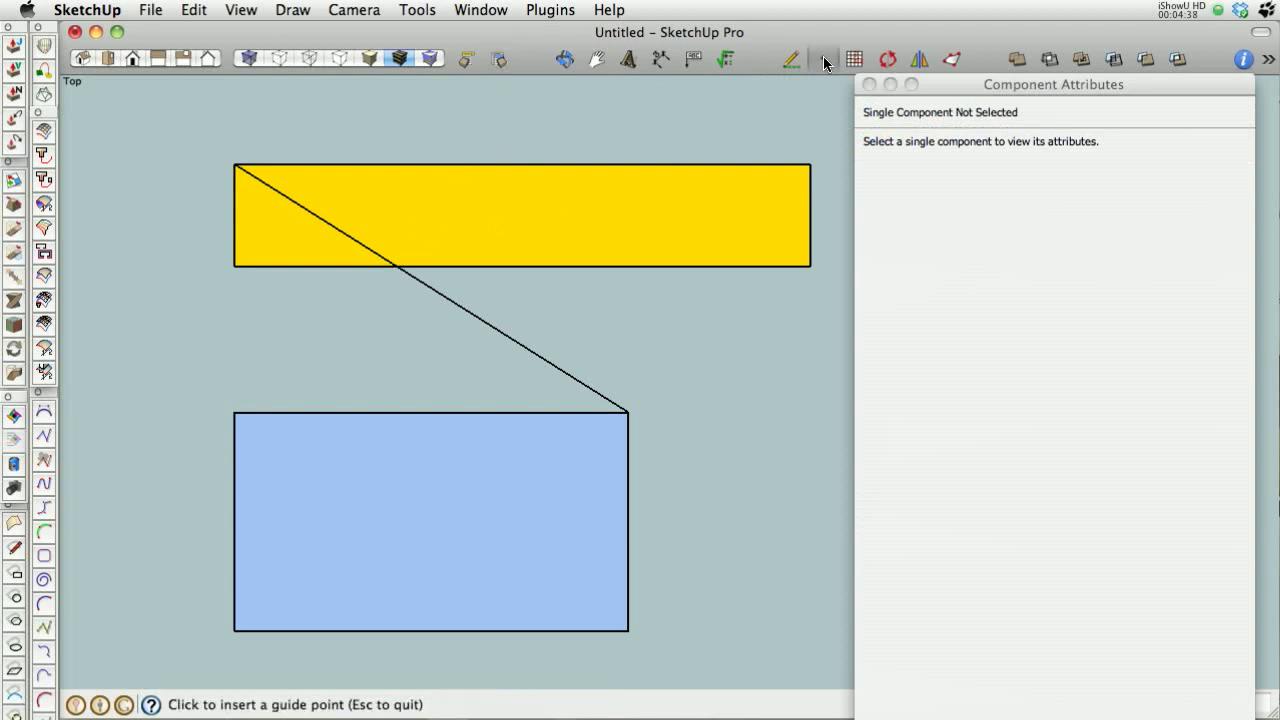
pyautogui.click(233, 267)
pyautogui.press('space')
pyautogui.moveTo(197, 260); pyautogui.dragTo(280, 306)
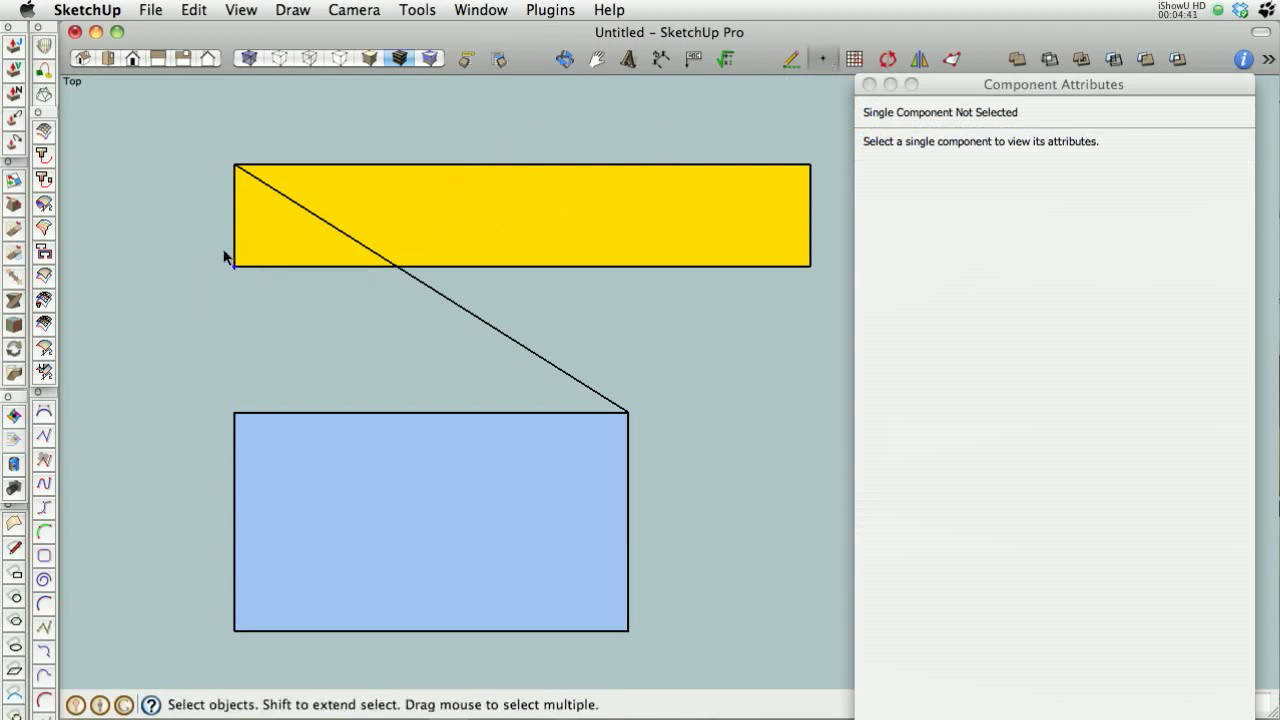
pyautogui.press('g')
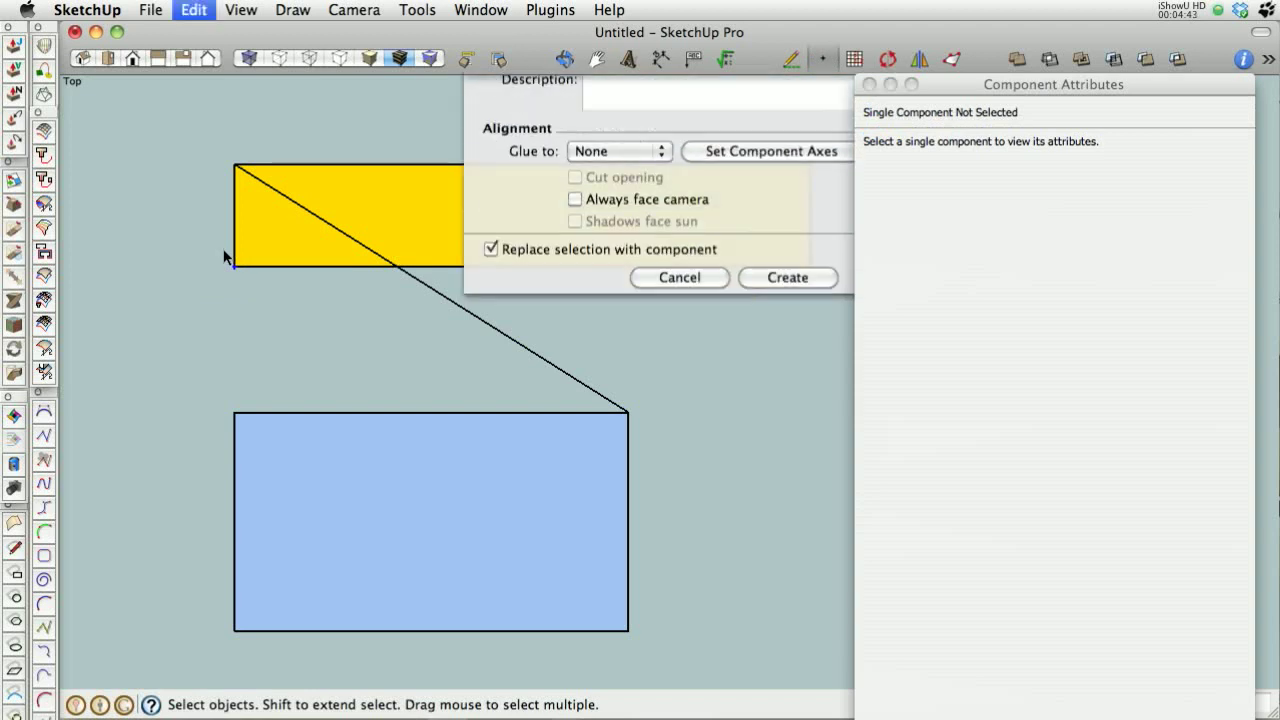
pyautogui.write('guide')
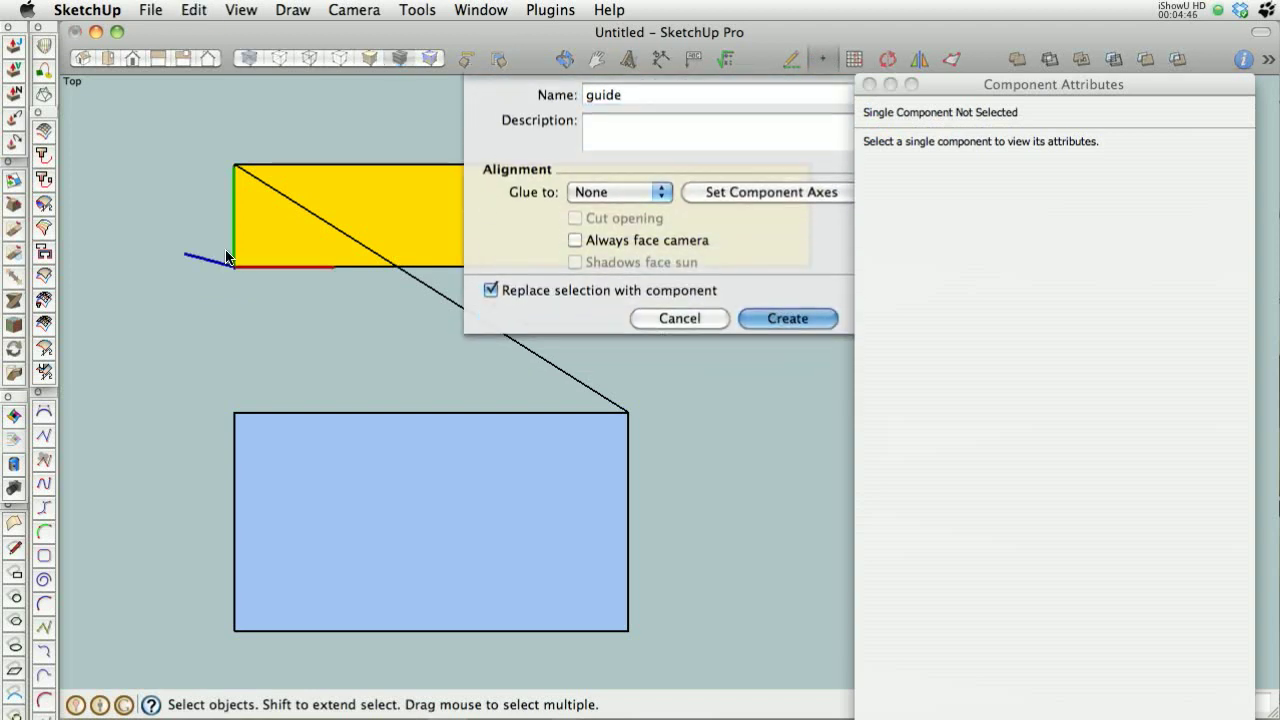
pyautogui.press('Return')
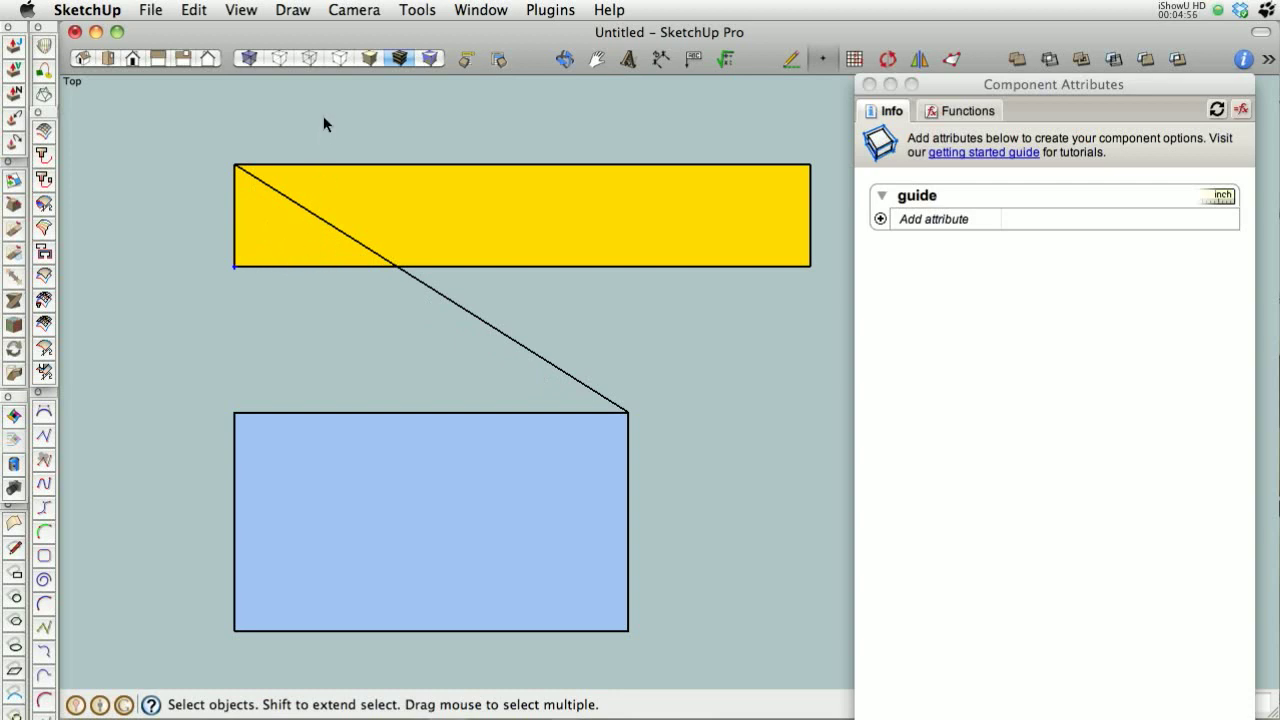
pyautogui.moveTo(323, 117); pyautogui.dragTo(163, 320)
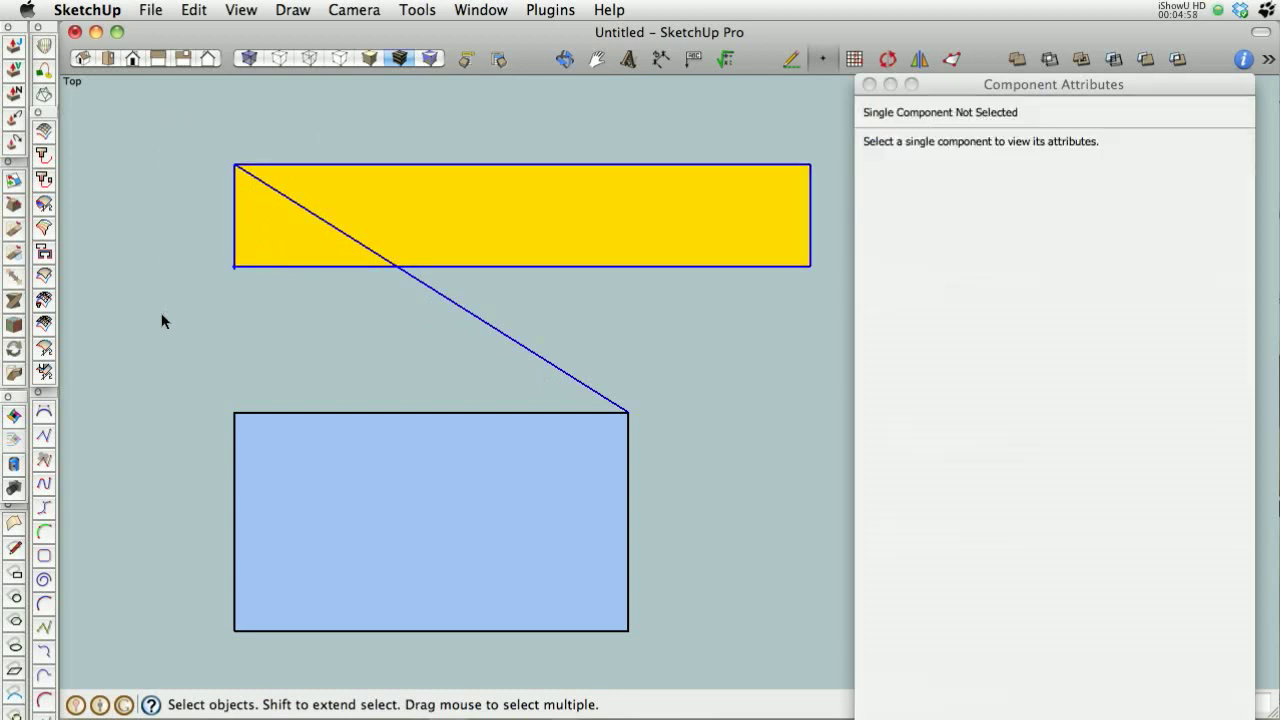
# - Wrap the yellow rectangle, line and guide into a component named 'thing'
pyautogui.press('g')
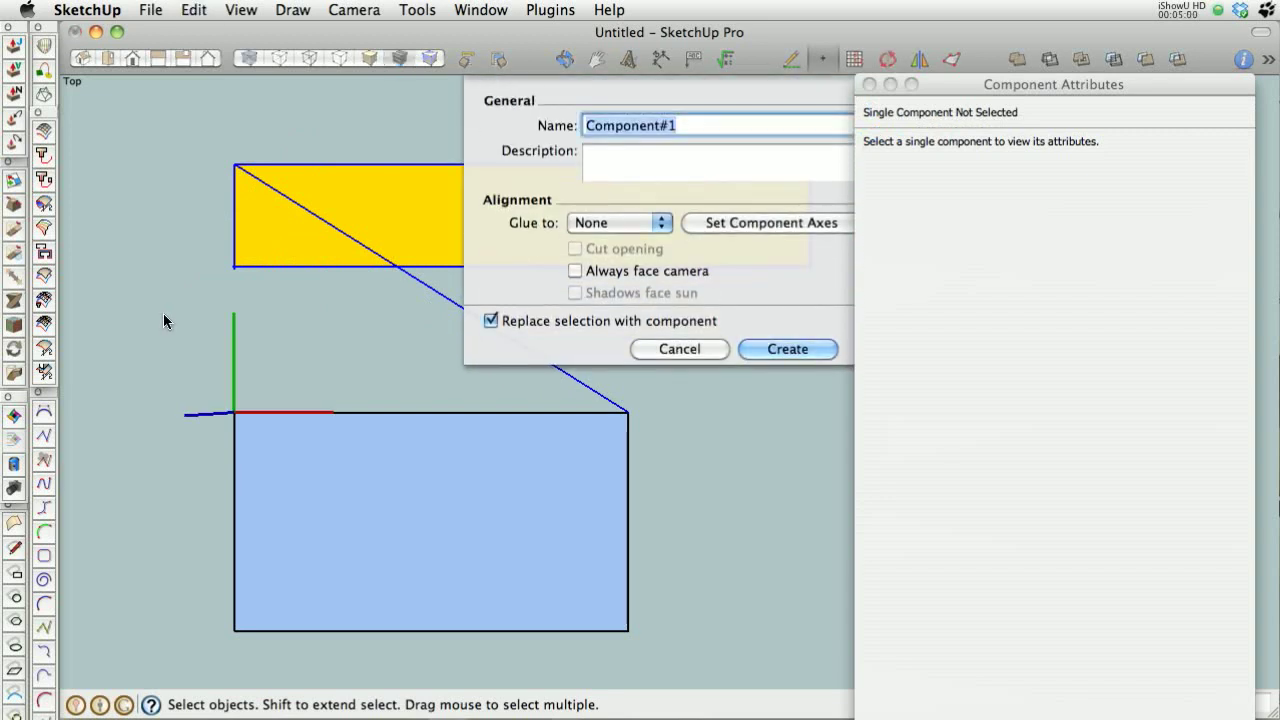
pyautogui.write('thing')
pyautogui.press('Return')
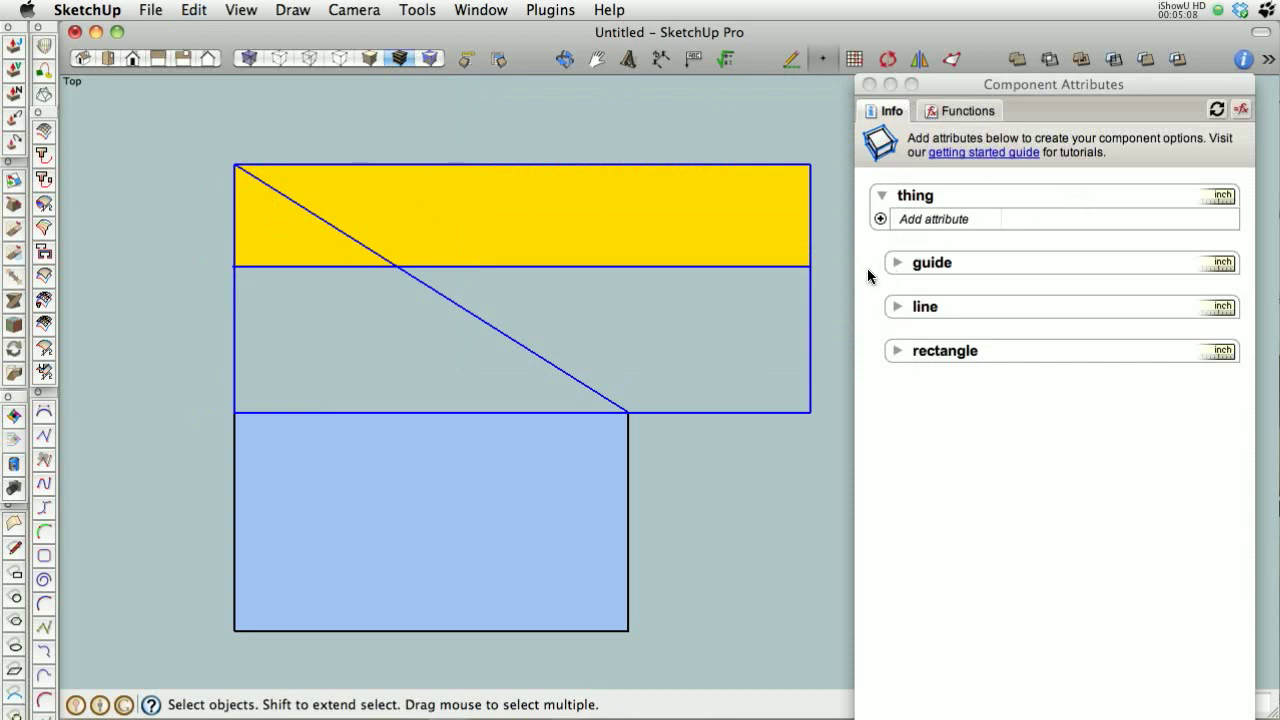
# - In Component Attributes, expand guide and add an X position attribute
pyautogui.click(897, 262)
pyautogui.click(897, 262)
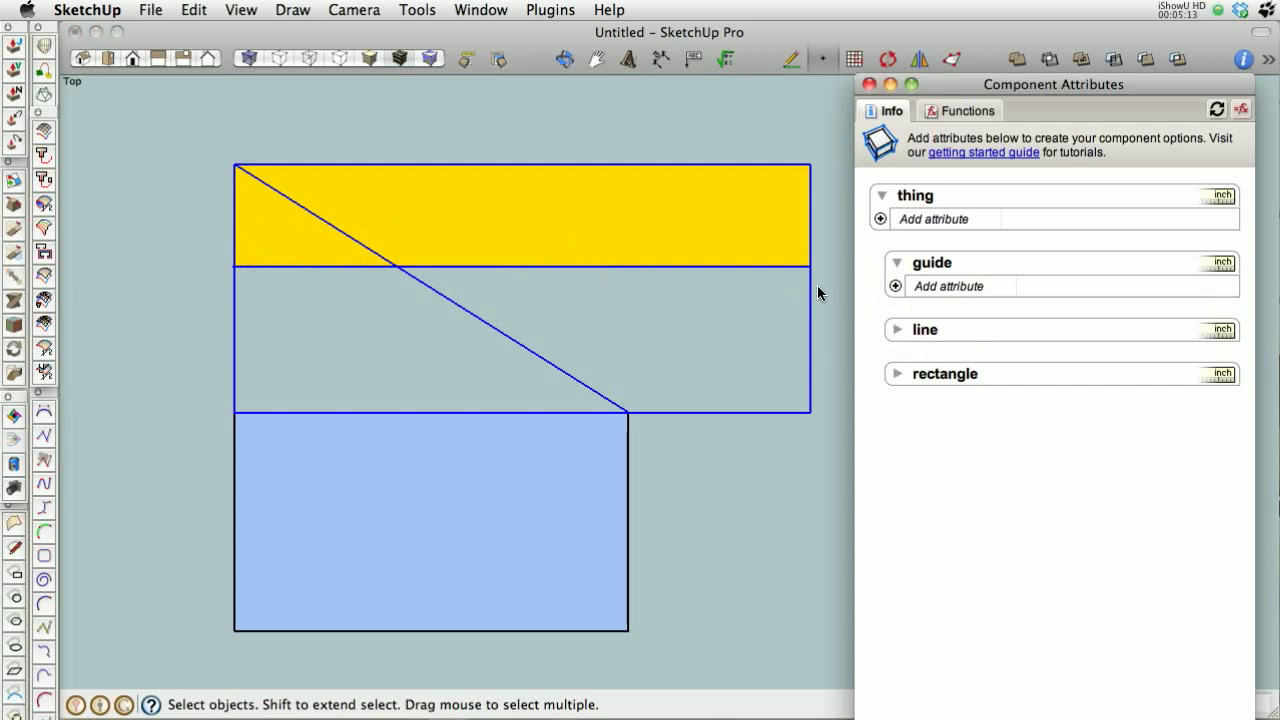
pyautogui.click(896, 286)
pyautogui.click(1114, 306)
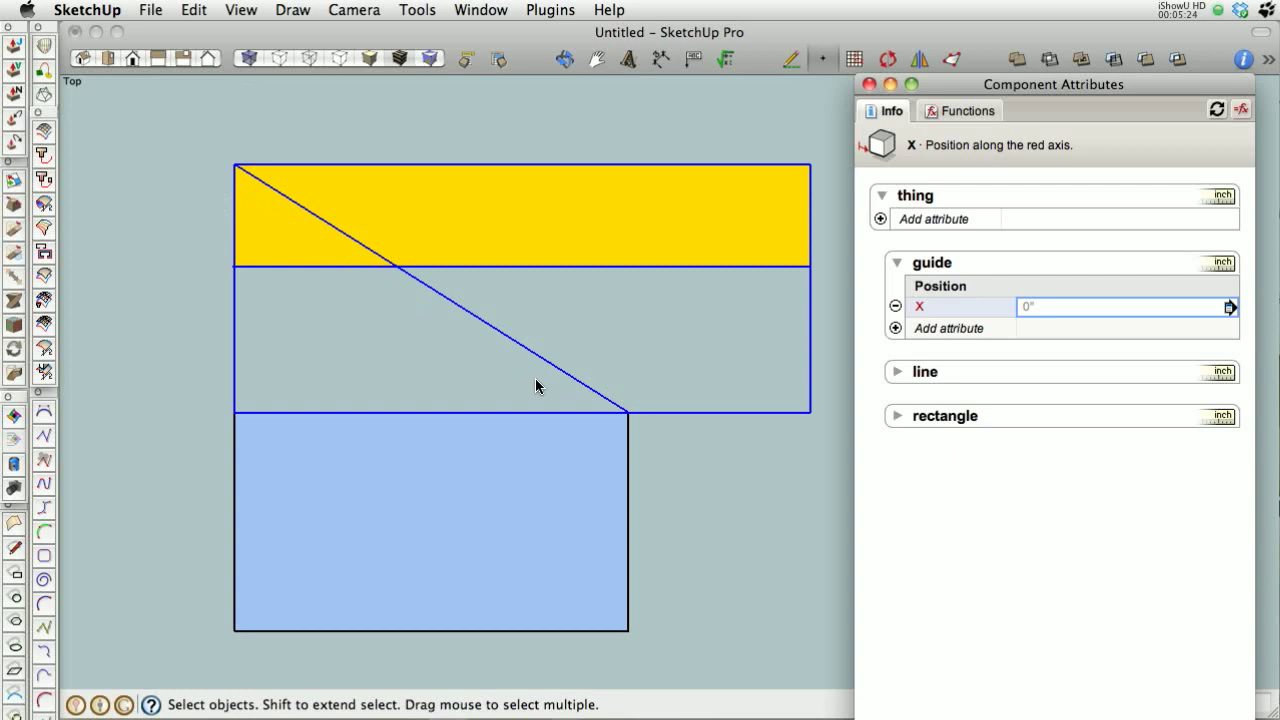
# - Add a LenX size attribute (98.68") to the line component
pyautogui.click(897, 372)
pyautogui.click(895, 396)
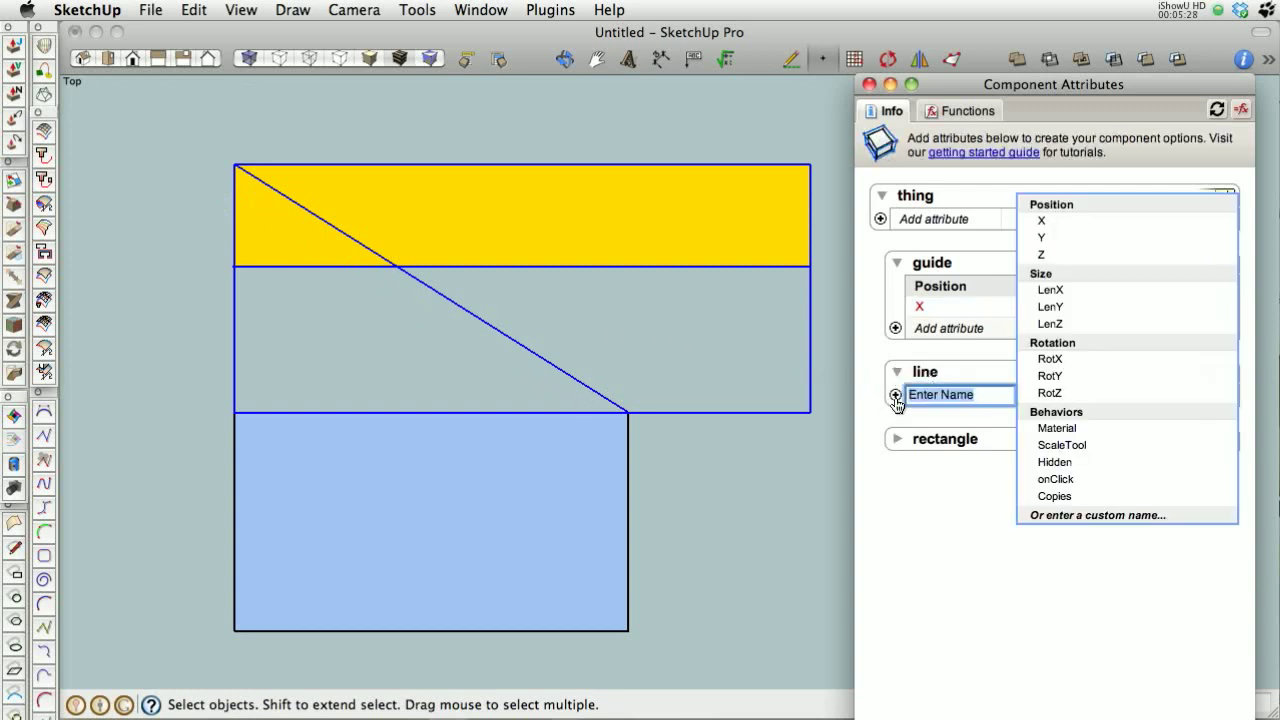
pyautogui.click(1068, 291)
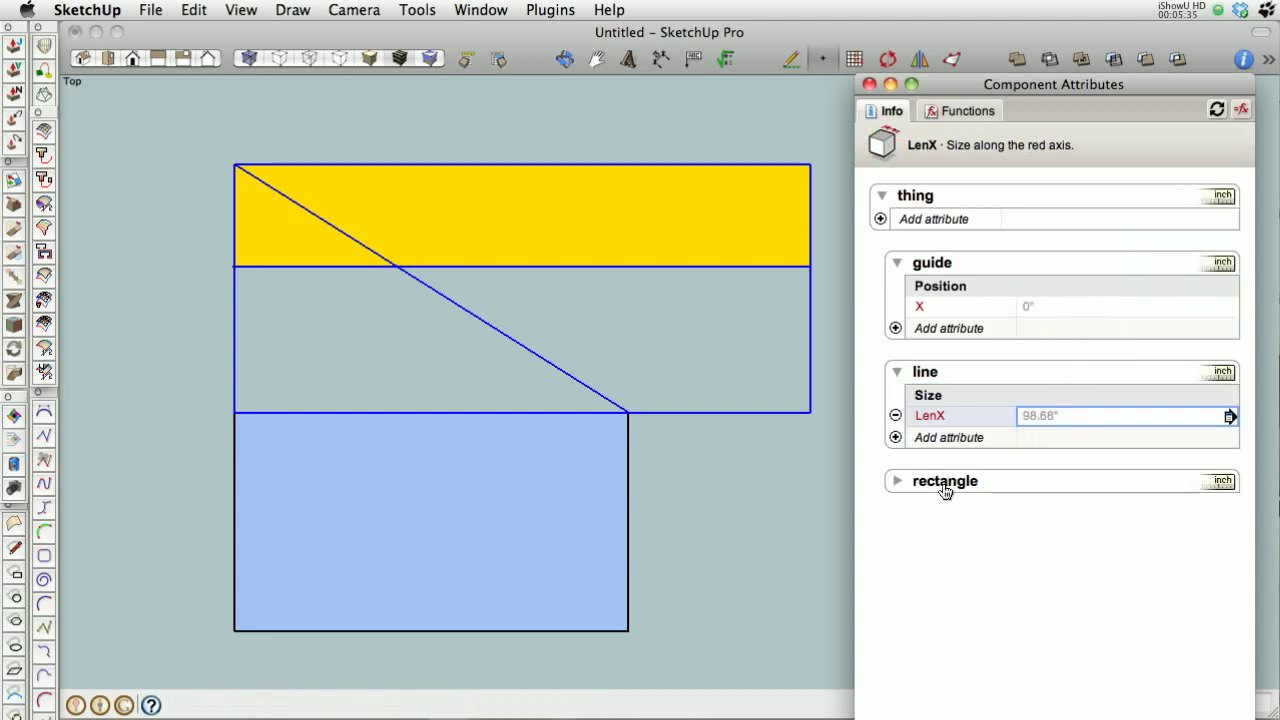
# - Add a LenY size attribute (21.791") to the rectangle component
pyautogui.click(896, 482)
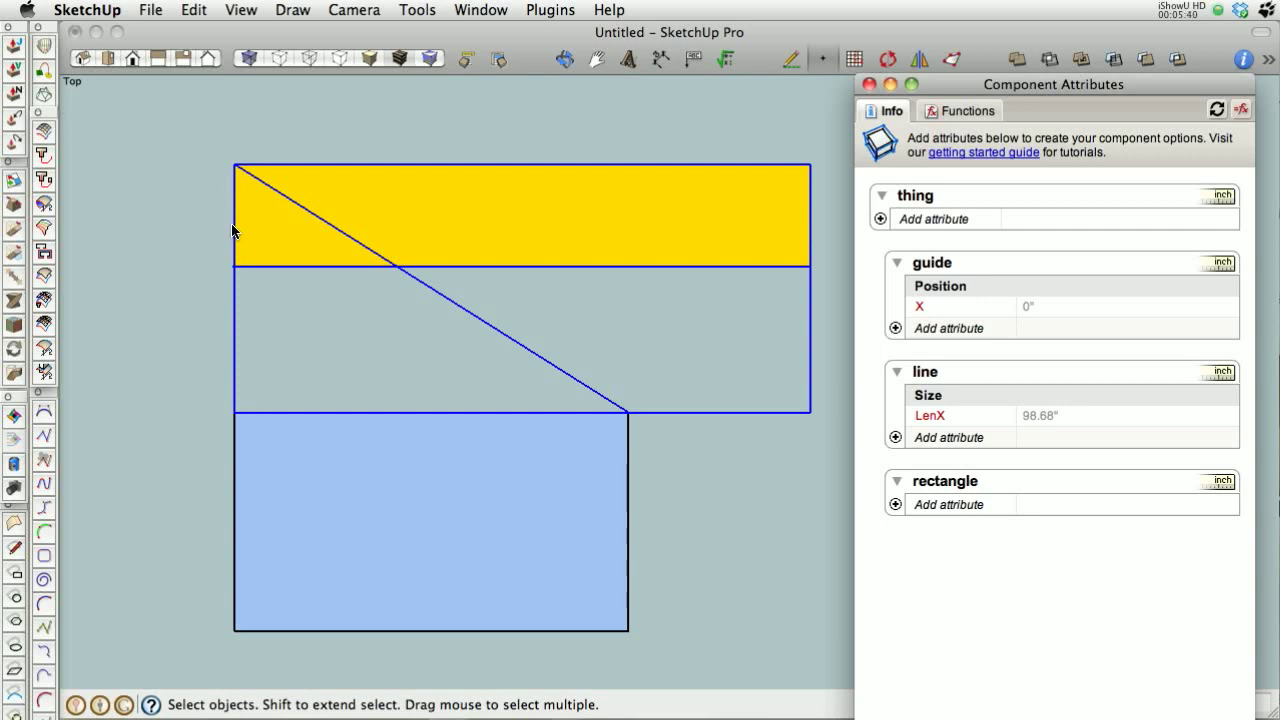
pyautogui.click(895, 504)
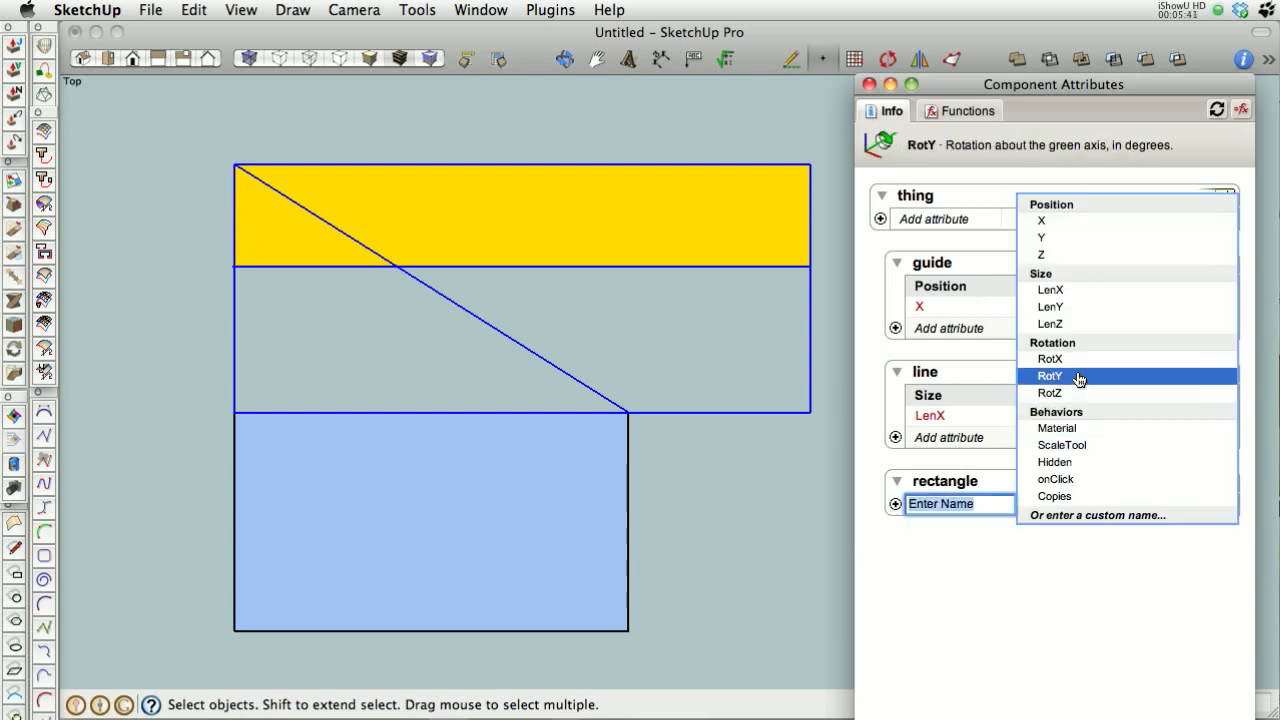
pyautogui.click(1073, 318)
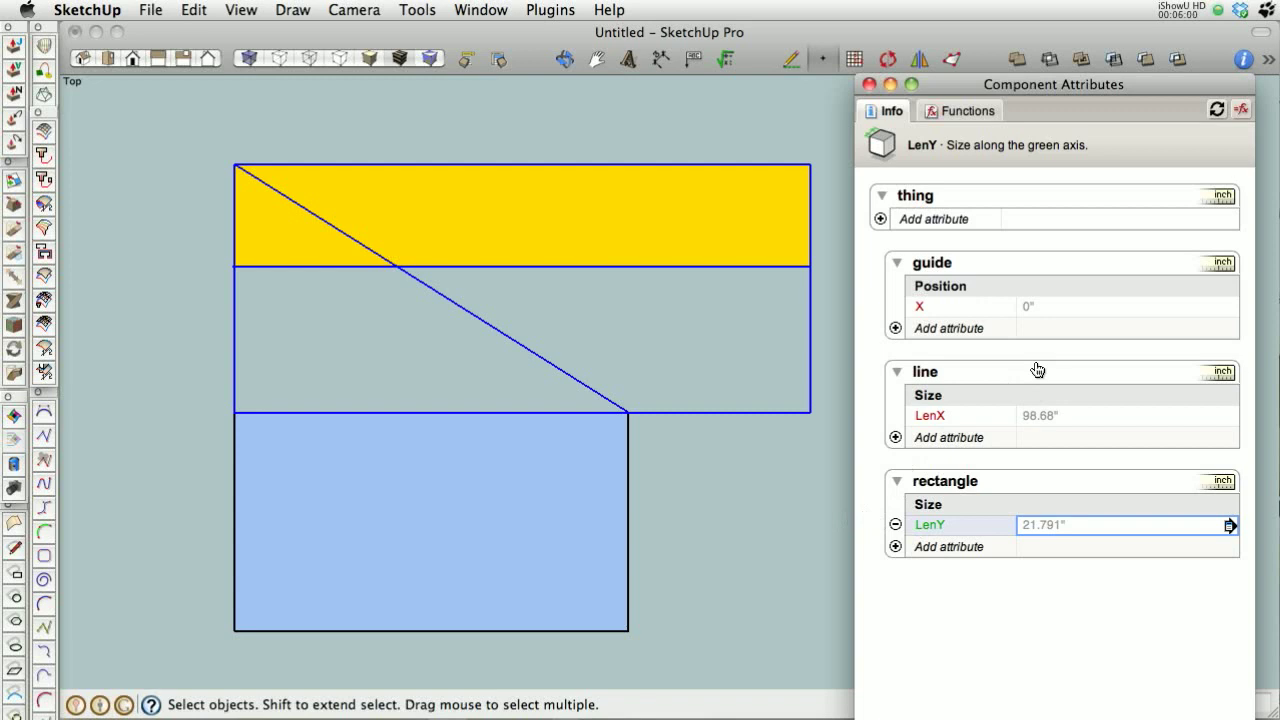
# - Start guide's X formula as sqrt(line!LenX*line!LenX ...) using the LenX references
pyautogui.click(1037, 306)
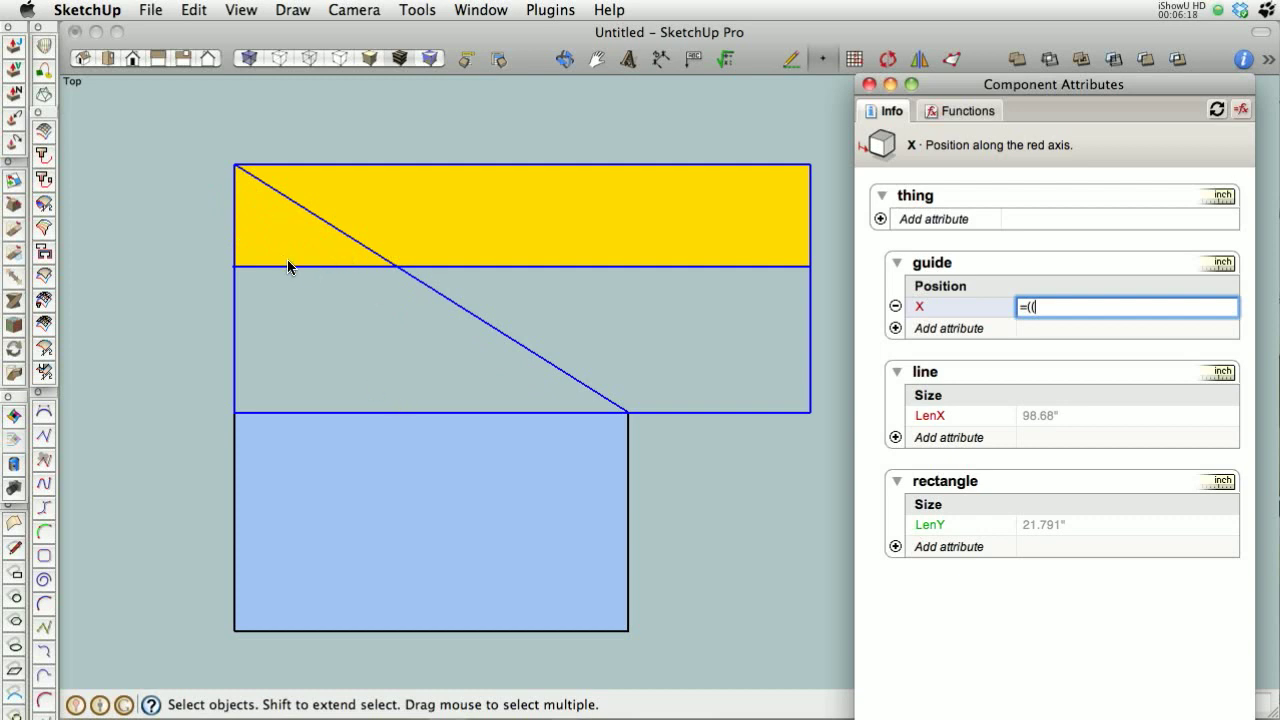
pyautogui.press('BackSpace')
pyautogui.press('BackSpace')
pyautogui.write('sqqrt')
pyautogui.press('BackSpace')
pyautogui.click(921, 418)
pyautogui.click(932, 418)
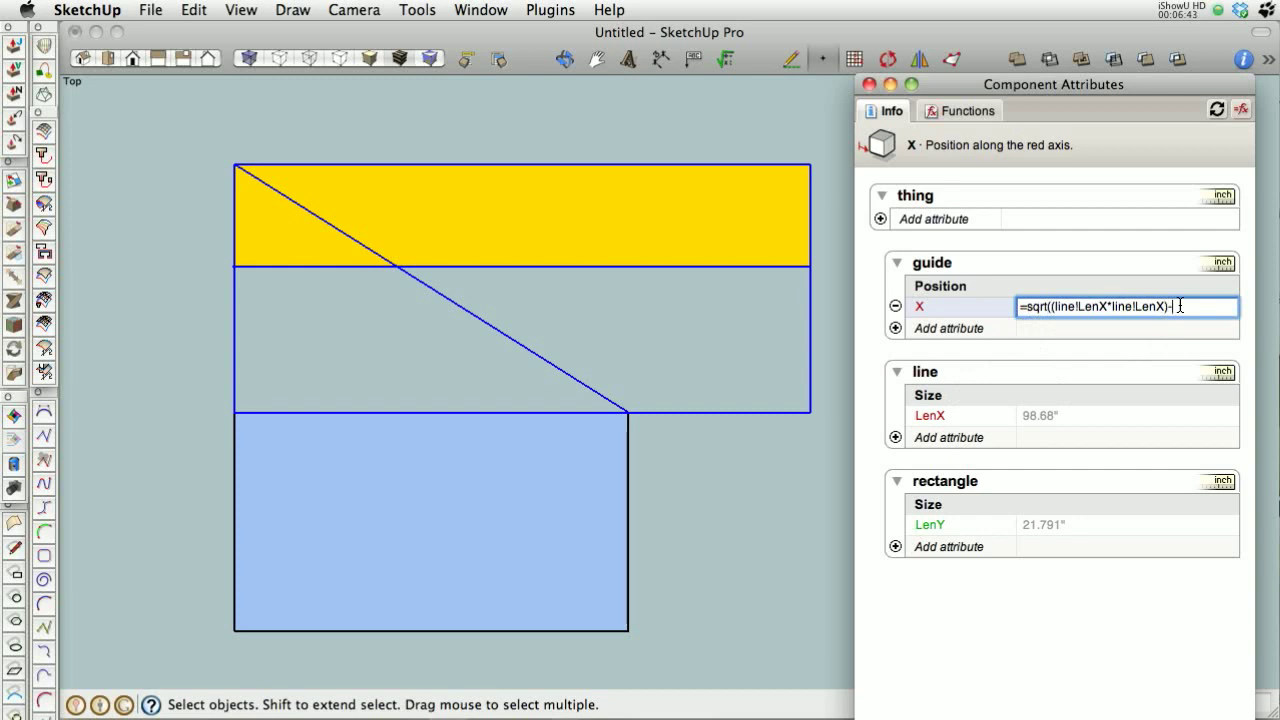
# - Subtract rectangle!LenY*rectangle!LenY, close the formula and commit it, giving X = 96.244"
pyautogui.click(923, 525)
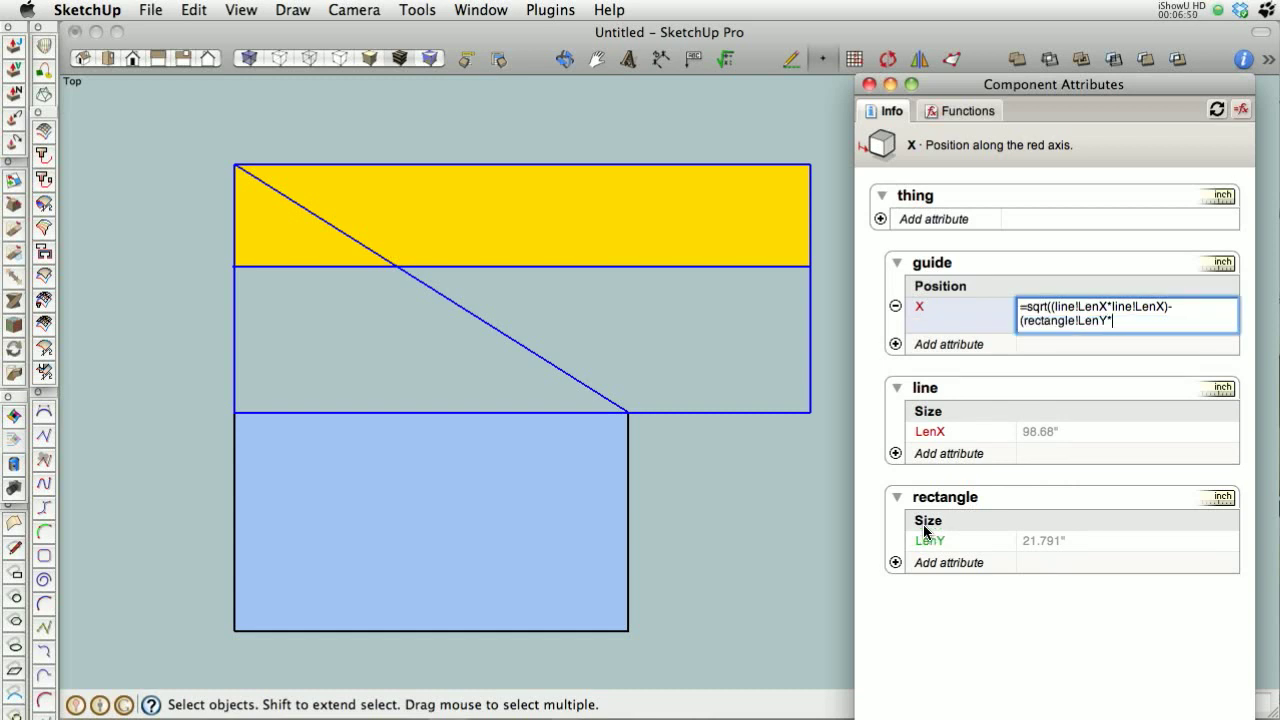
pyautogui.write('*')
pyautogui.click(924, 541)
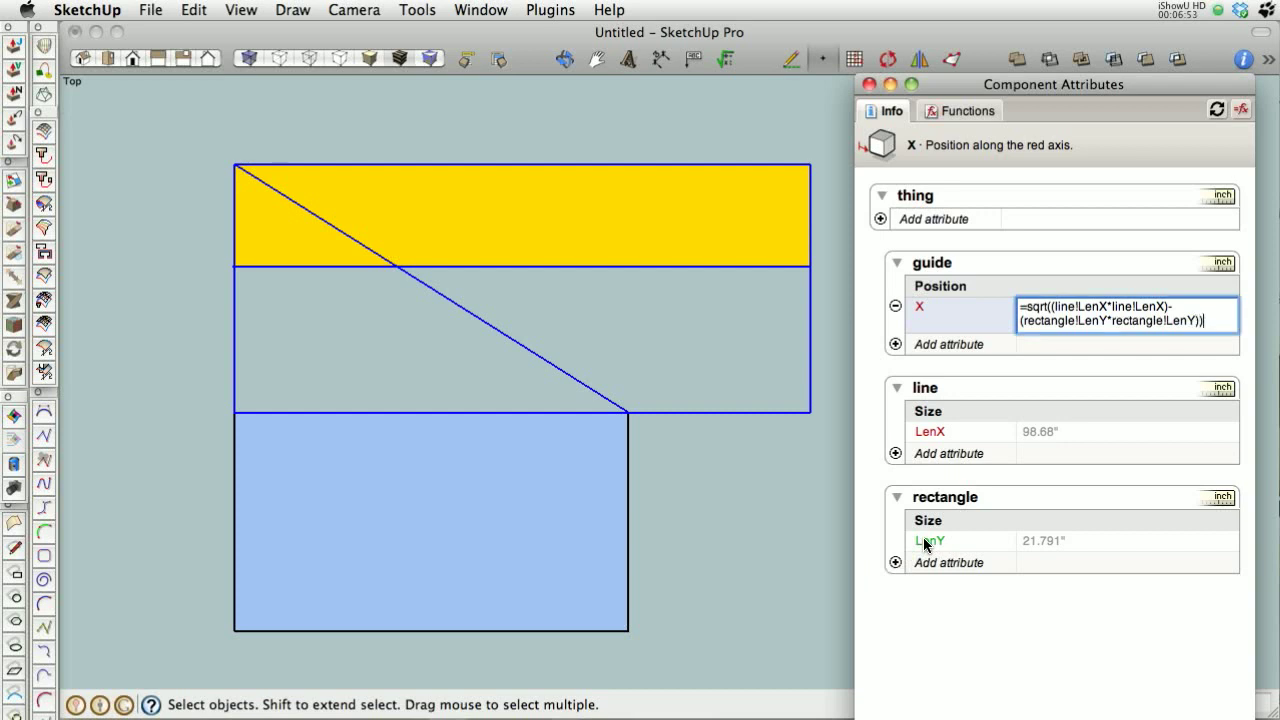
pyautogui.write('))')
pyautogui.press('Return')
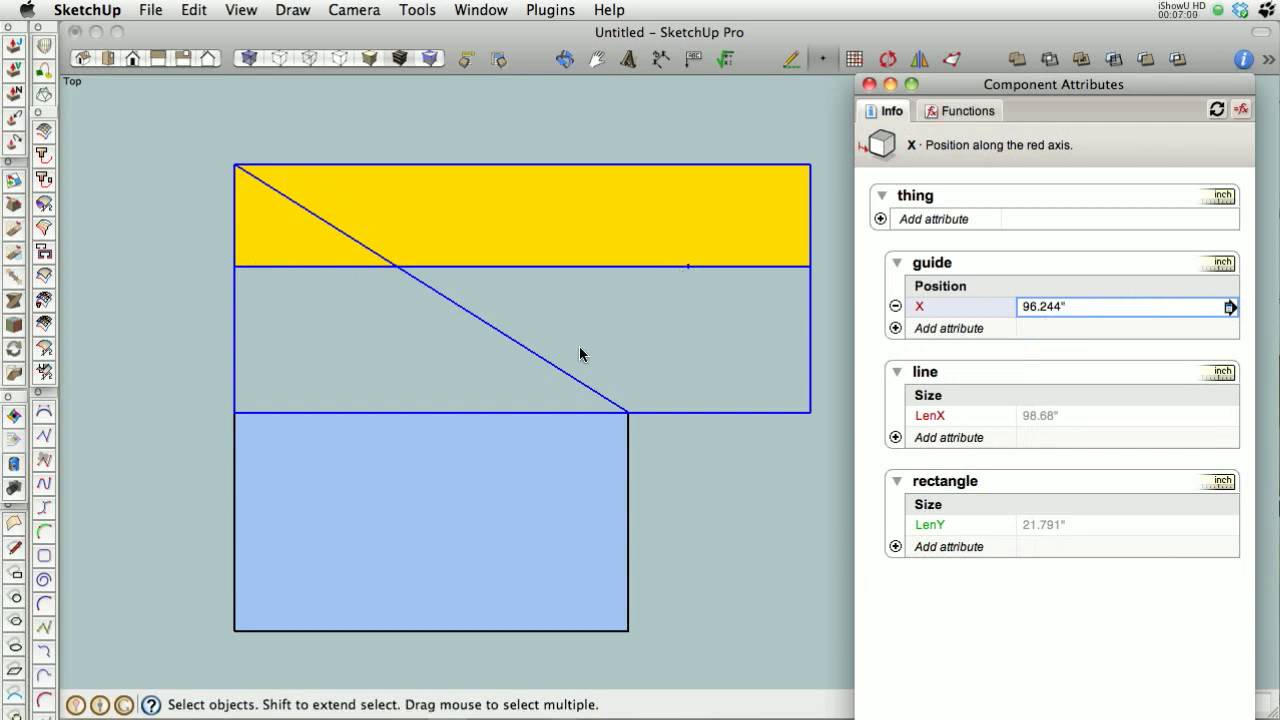
pyautogui.press('Return')
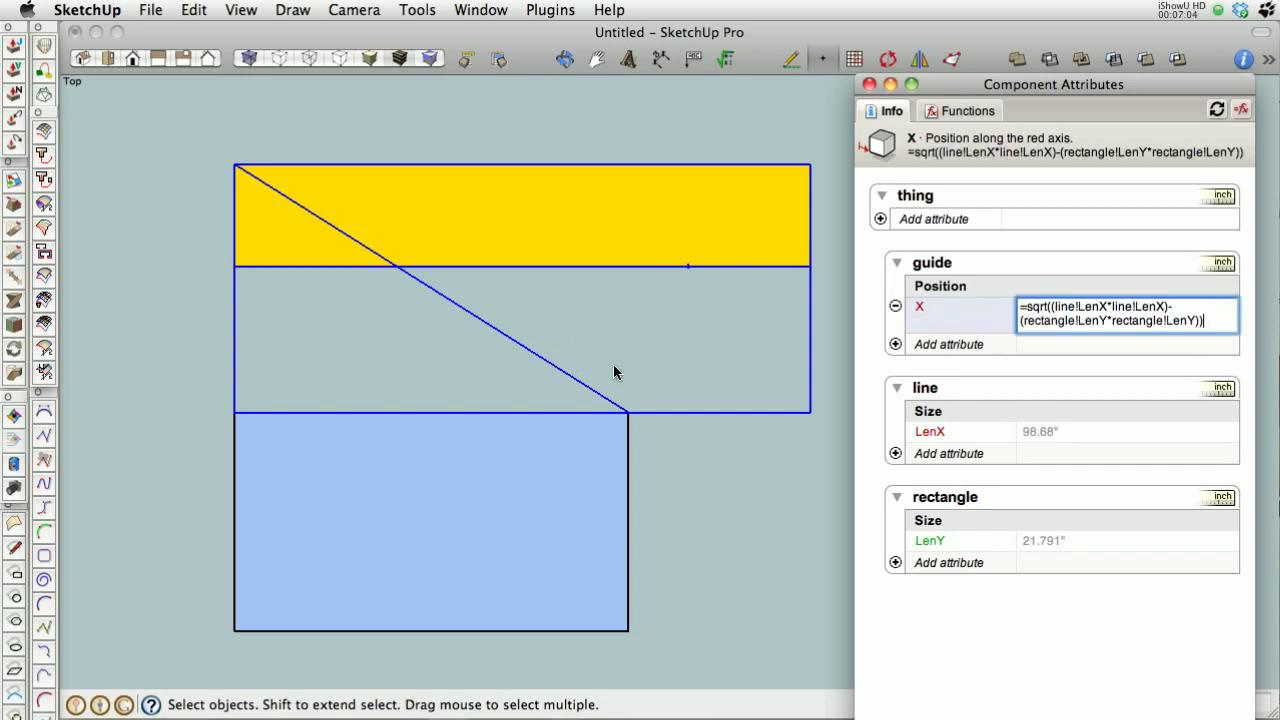
pyautogui.click(680, 506)
# - Rotate the diagonal line about the yellow rectangle's top-left corner so its end meets the guide point
pyautogui.click(466, 373)
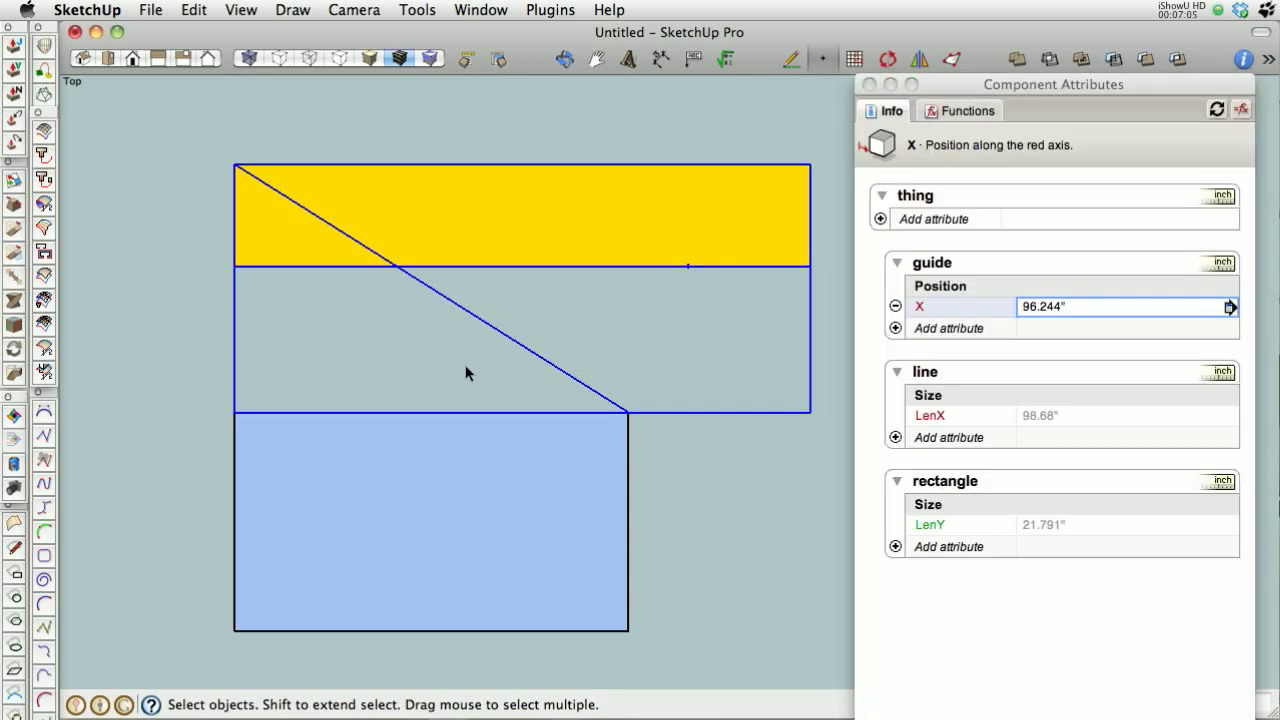
pyautogui.click(213, 335)
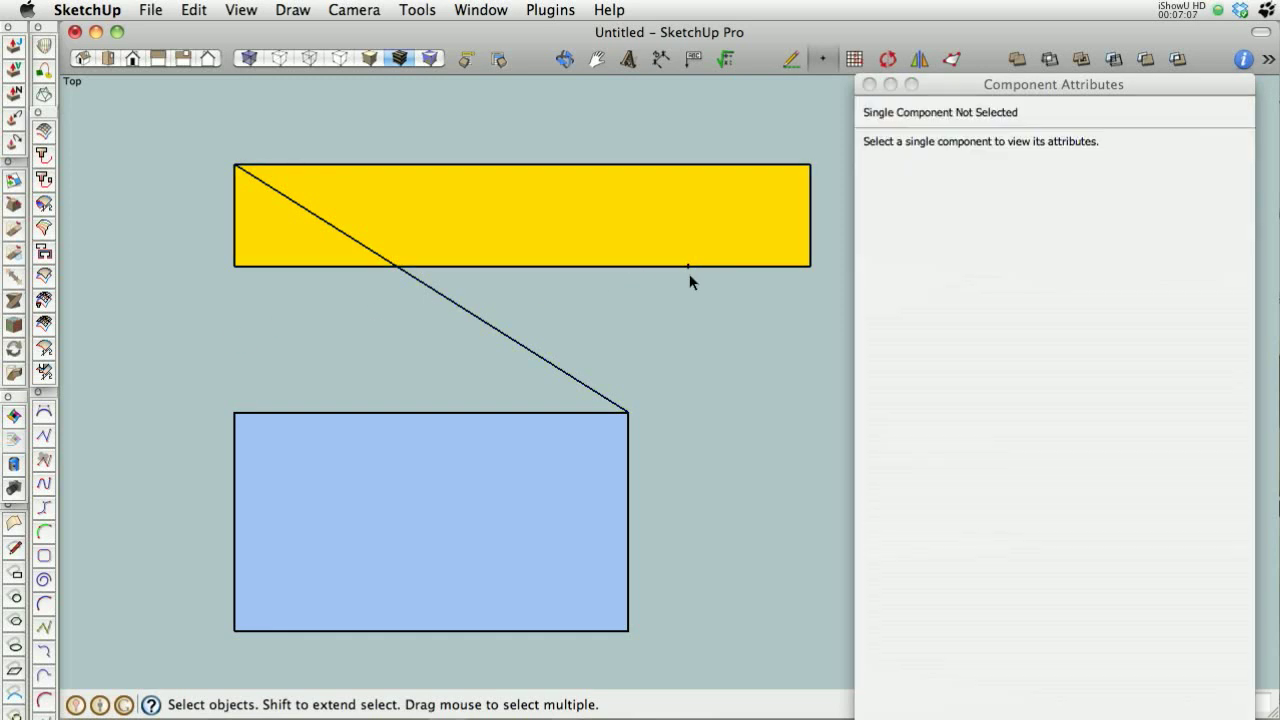
pyautogui.moveTo(620, 331); pyautogui.dragTo(526, 377)
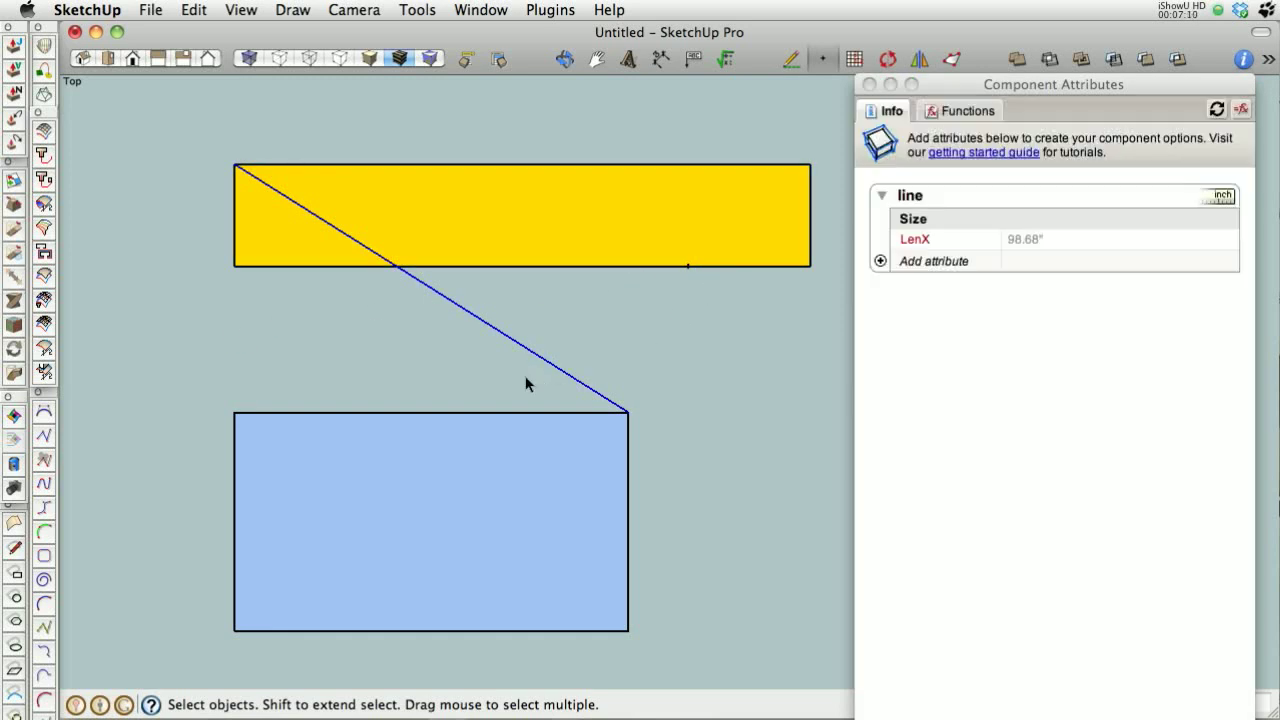
pyautogui.press('q')
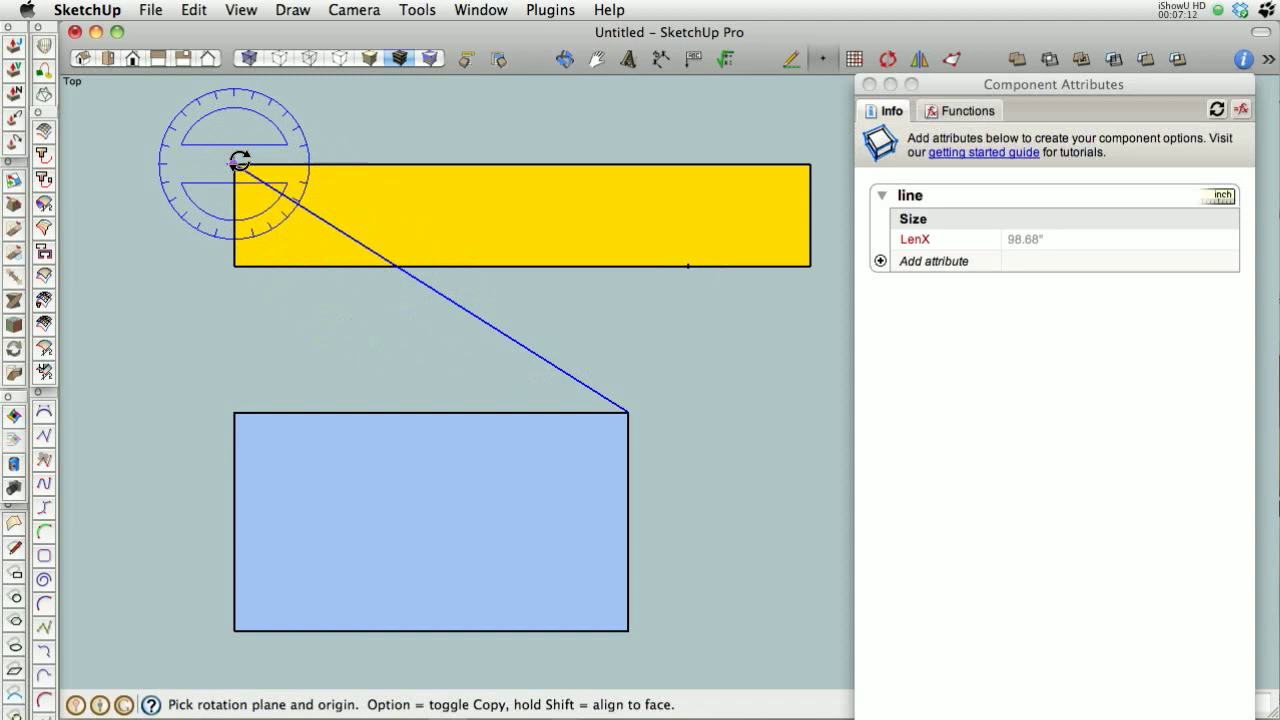
pyautogui.click(234, 164)
pyautogui.click(593, 389)
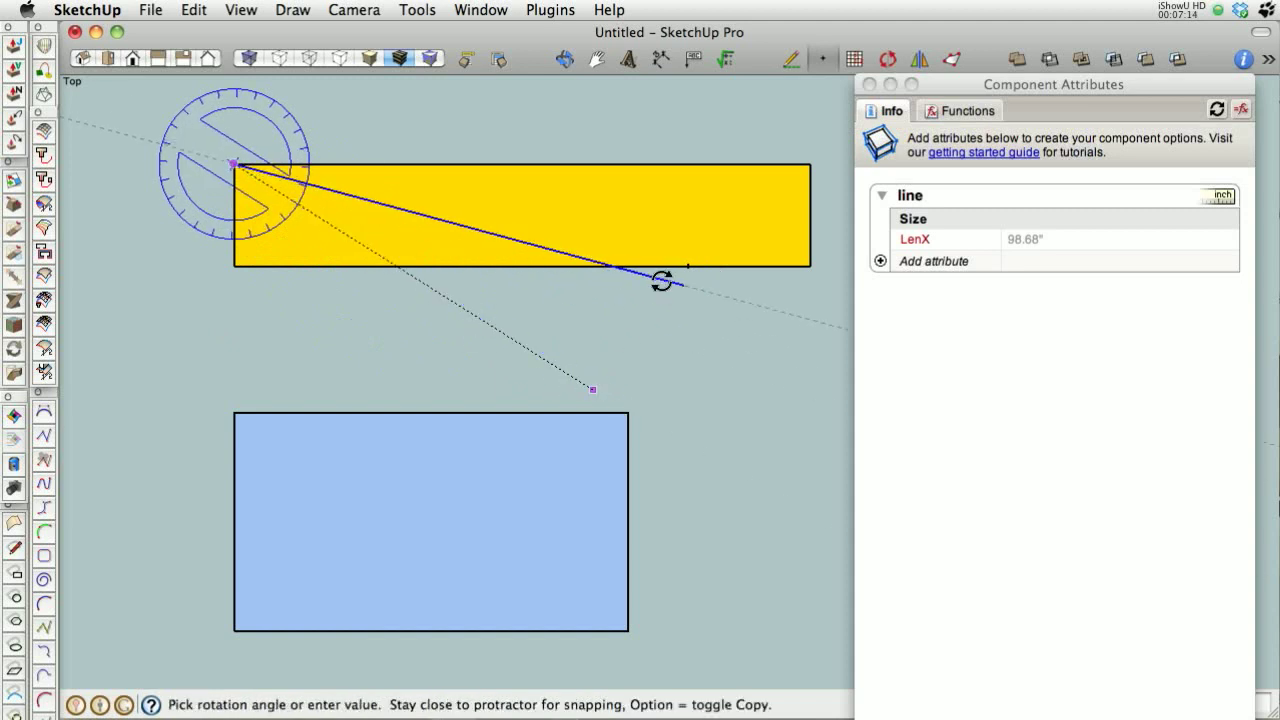
pyautogui.click(689, 266)
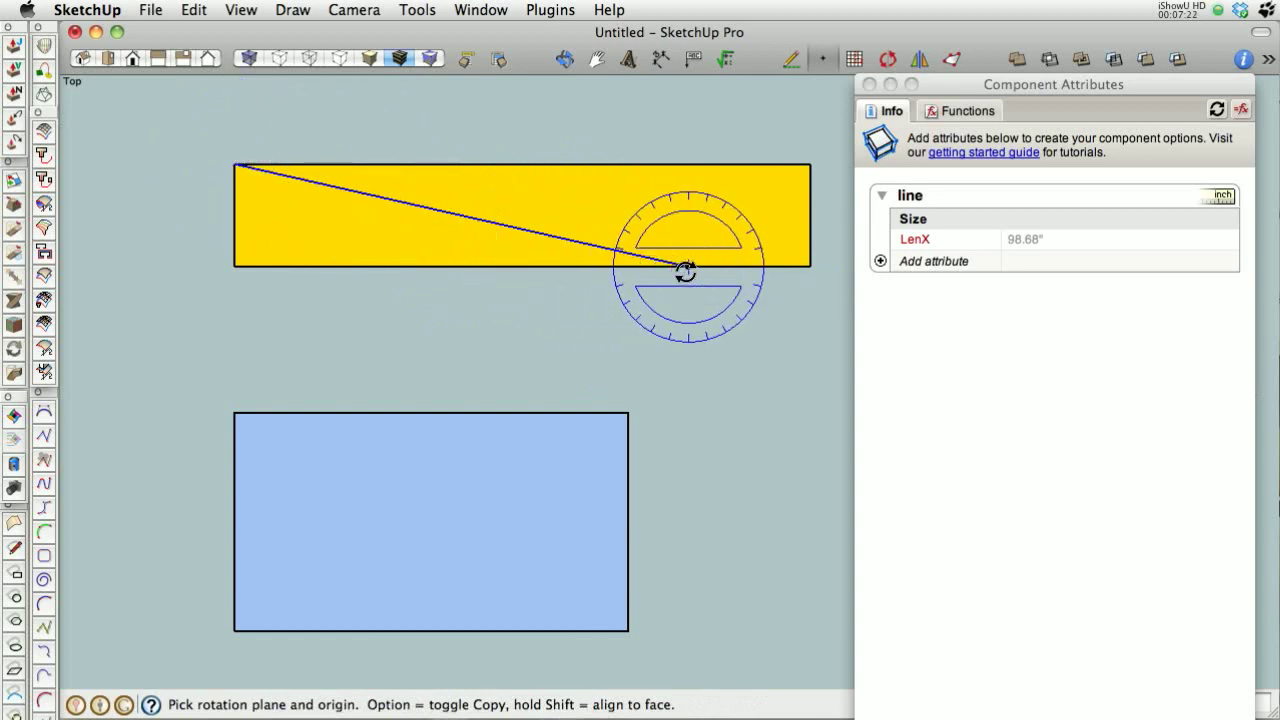
pyautogui.press('space')
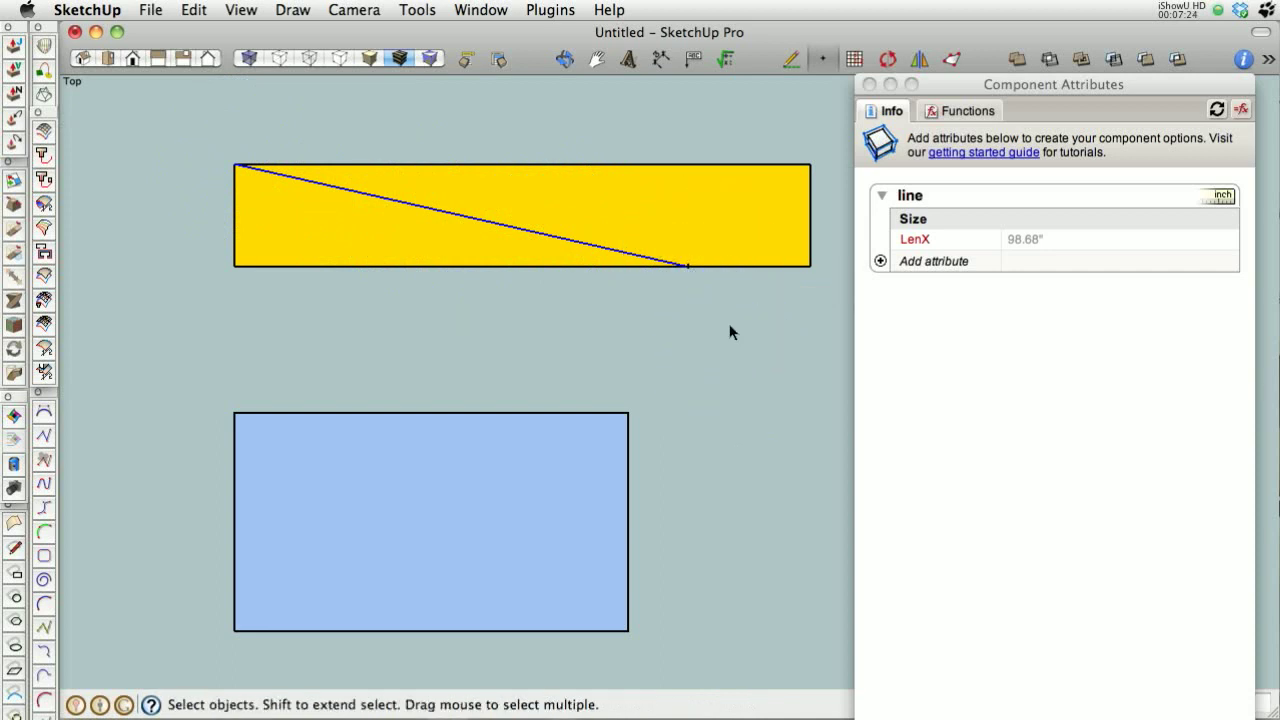
pyautogui.click(717, 209)
pyautogui.press('q')
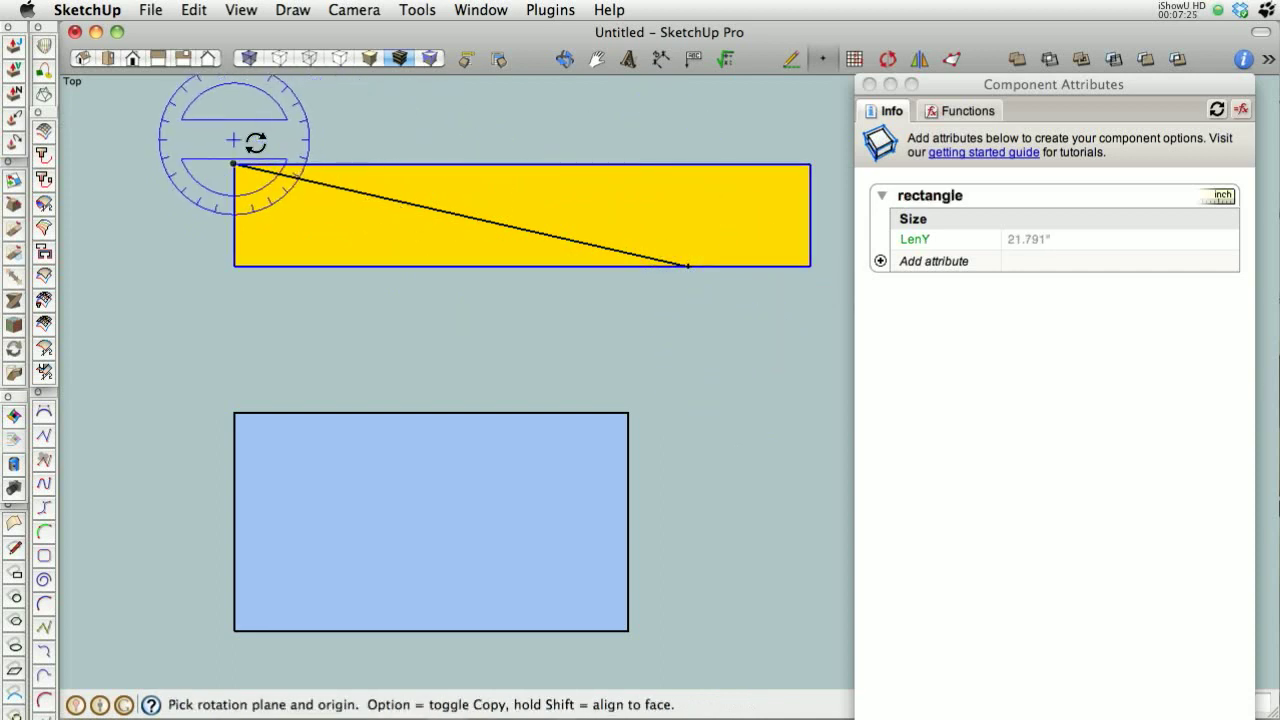
pyautogui.click(234, 164)
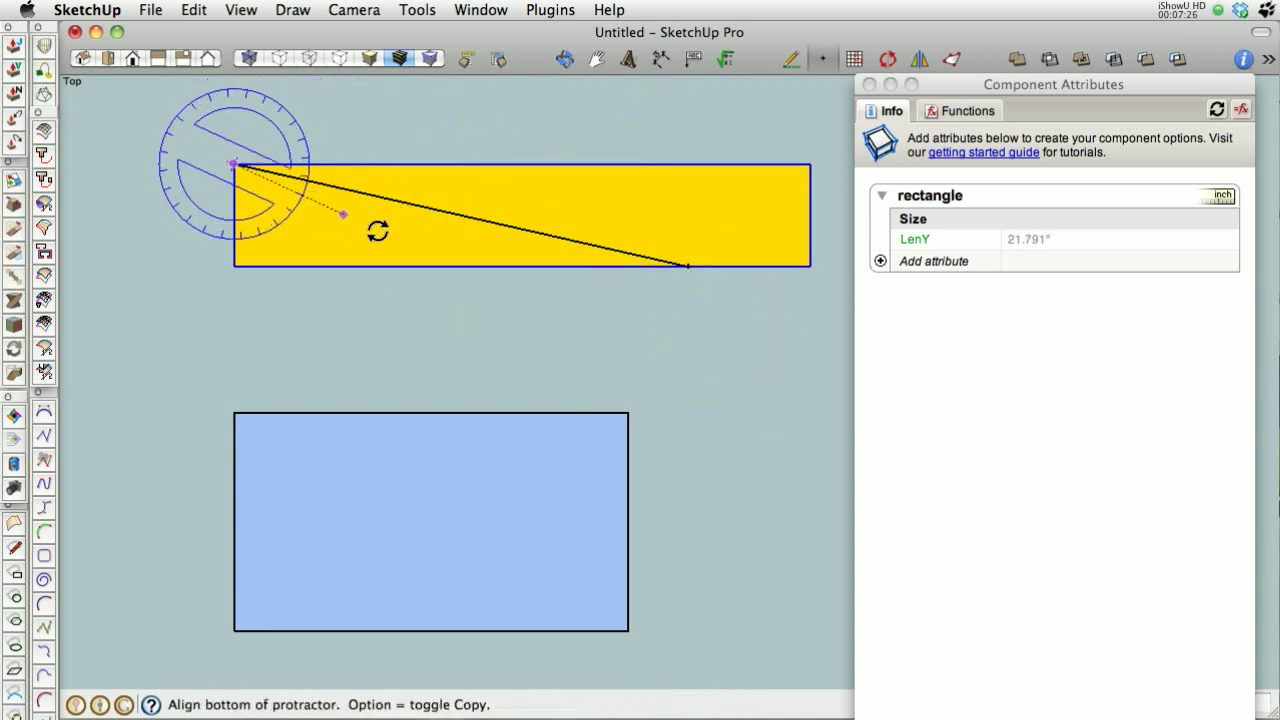
pyautogui.click(689, 265)
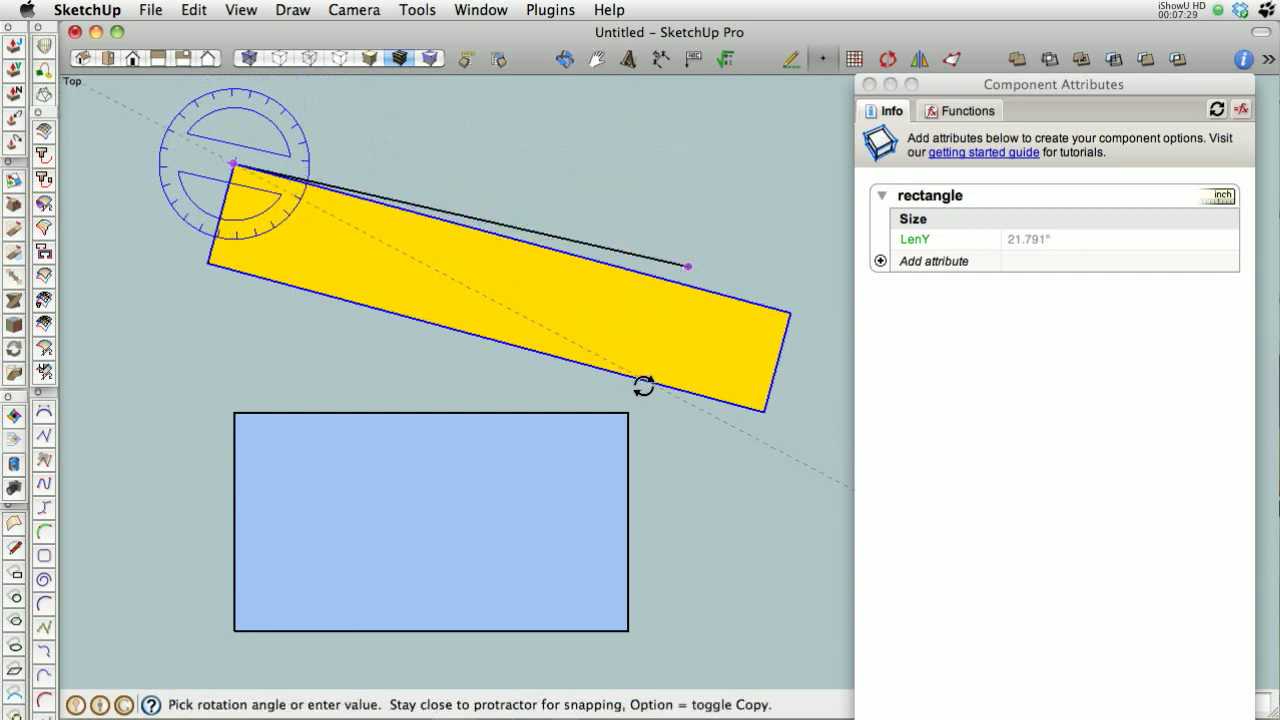
pyautogui.click(628, 412)
pyautogui.press('space')
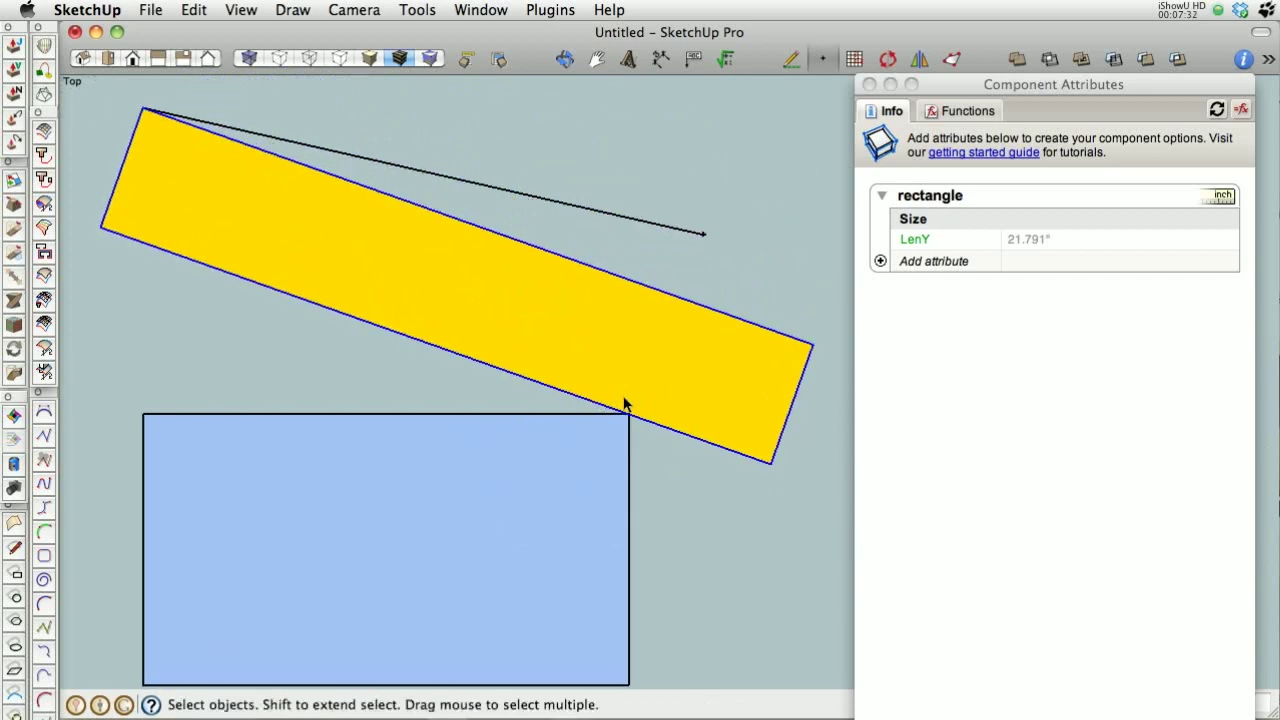
pyautogui.scroll(5, 630, 420)
pyautogui.scroll(-5, 551, 443)
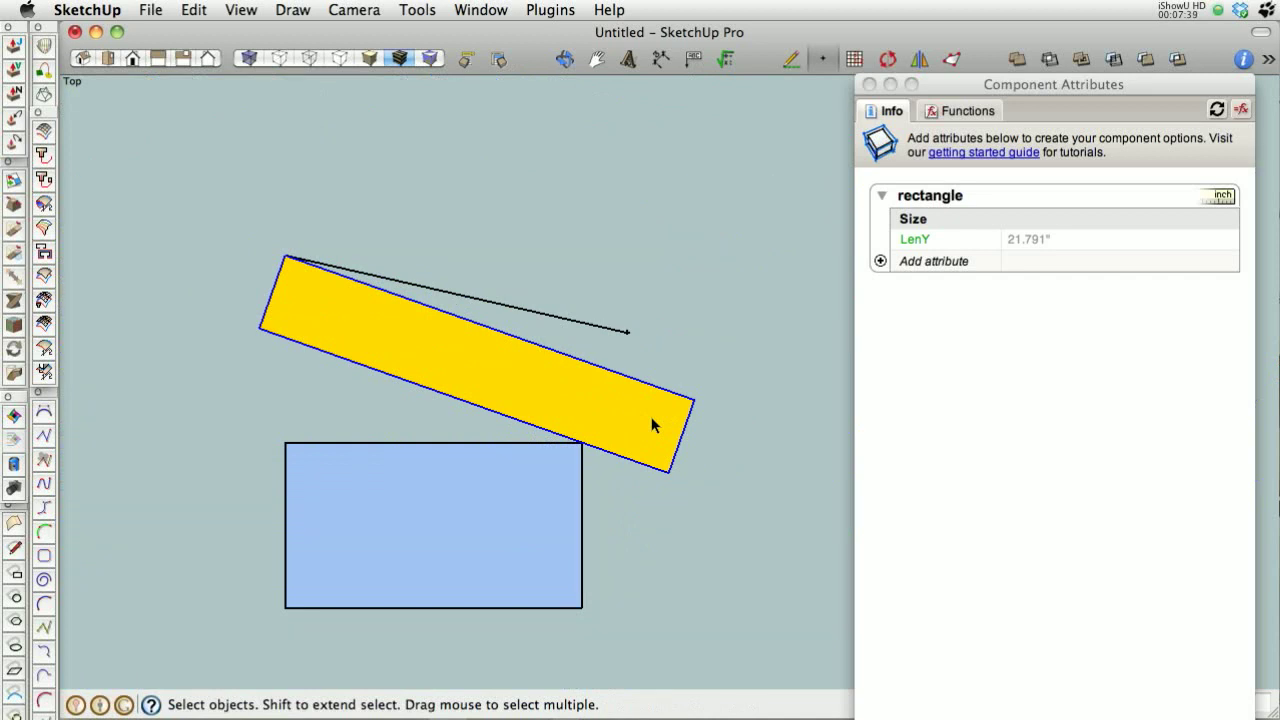
pyautogui.press('super+z')
pyautogui.press('super+z')
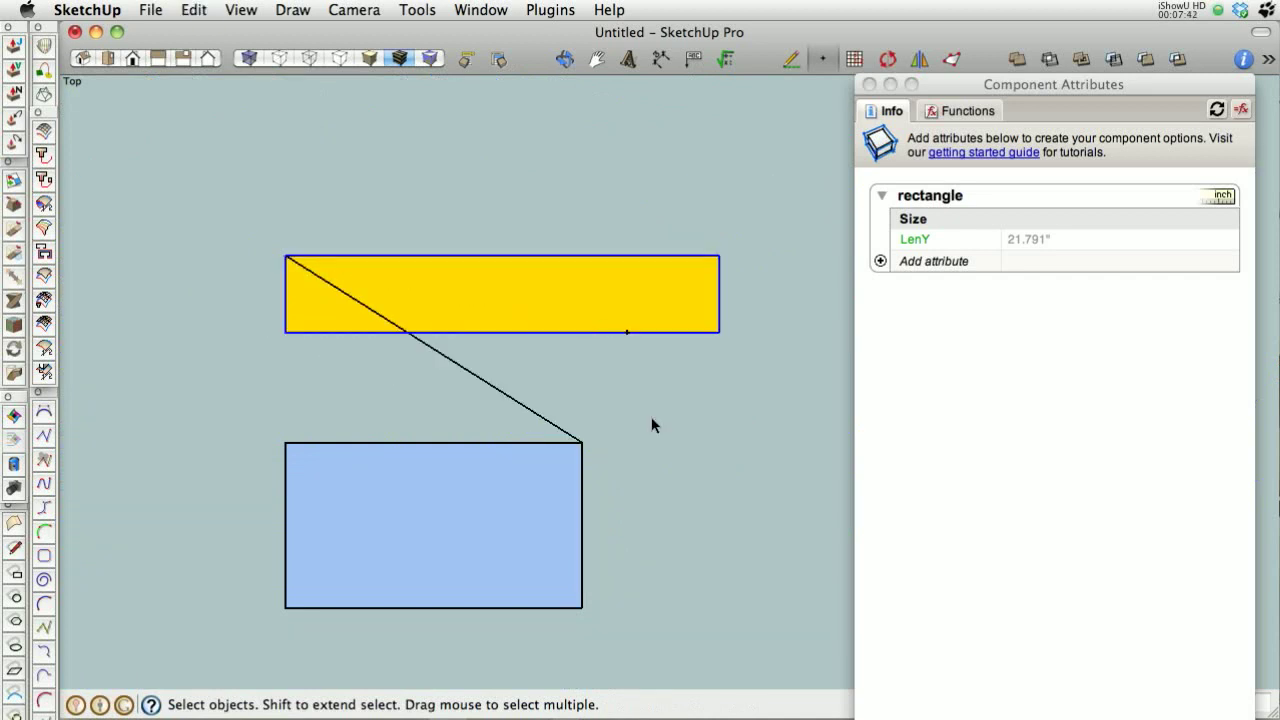
pyautogui.click(651, 425)
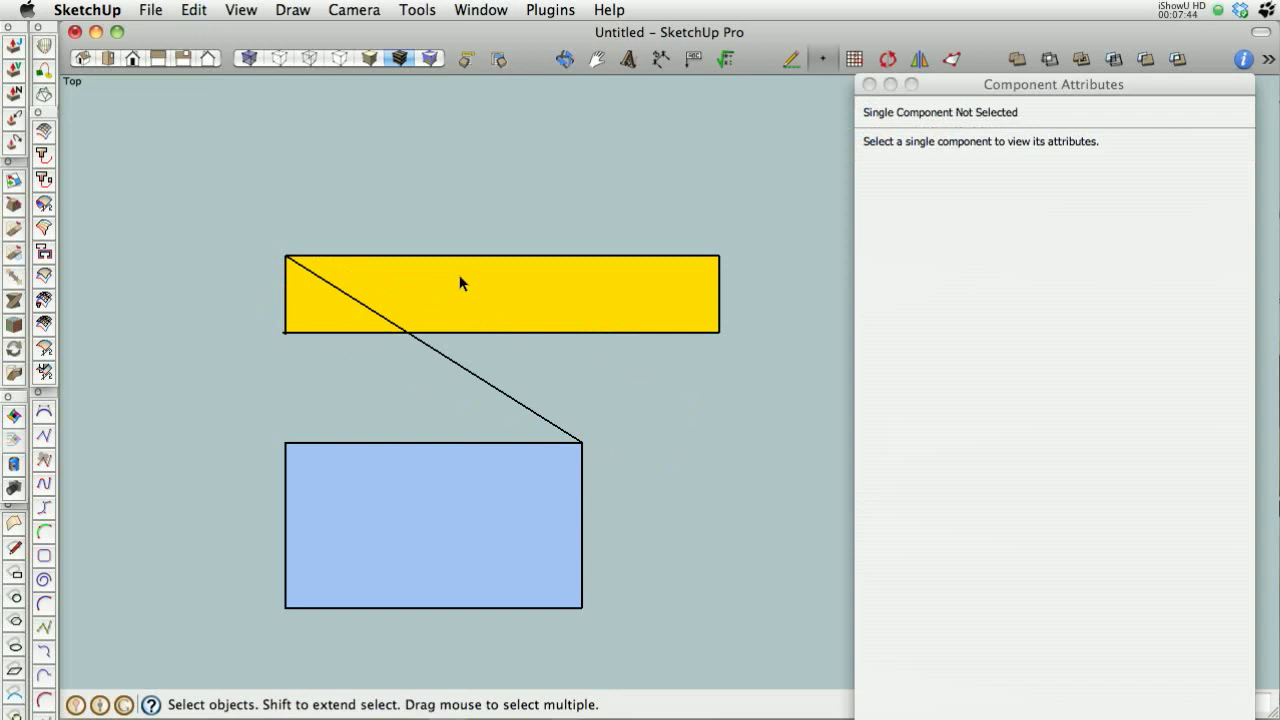
# - Inspect the guide, yellow rectangle and 98.68" line, then crossing-select the rectangle and line together
pyautogui.click(450, 313)
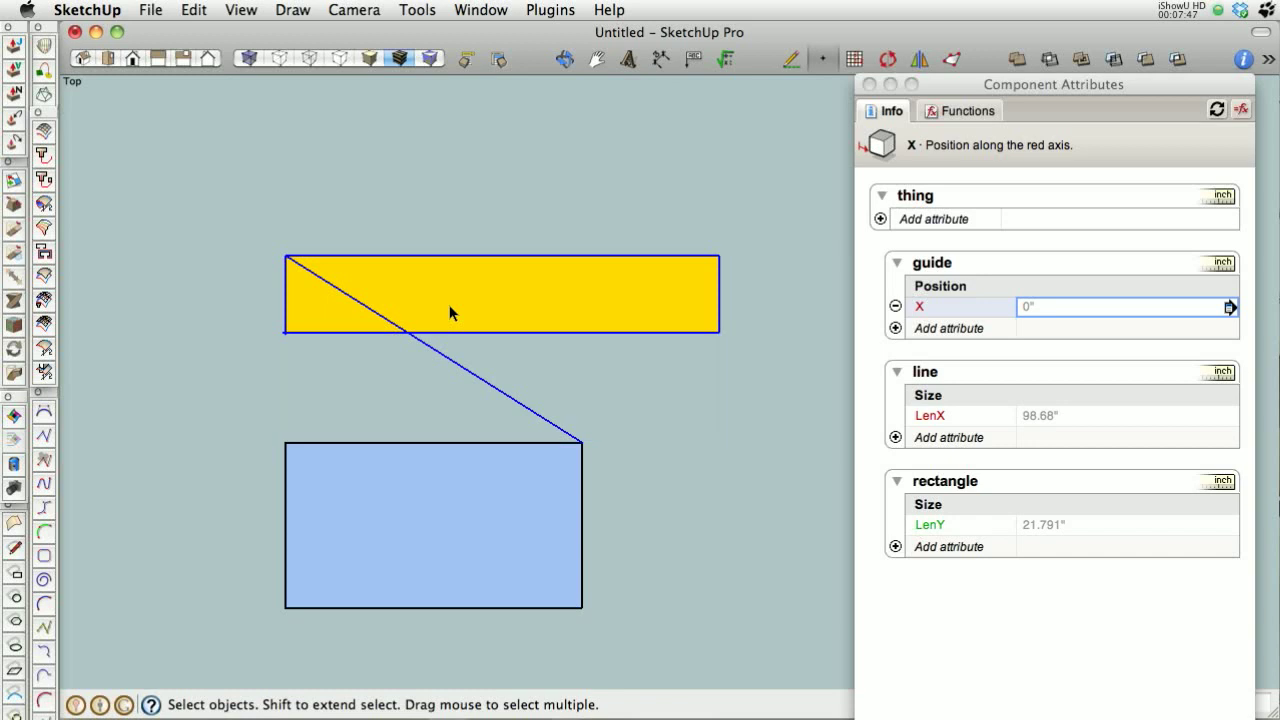
pyautogui.moveTo(252, 326); pyautogui.dragTo(346, 376)
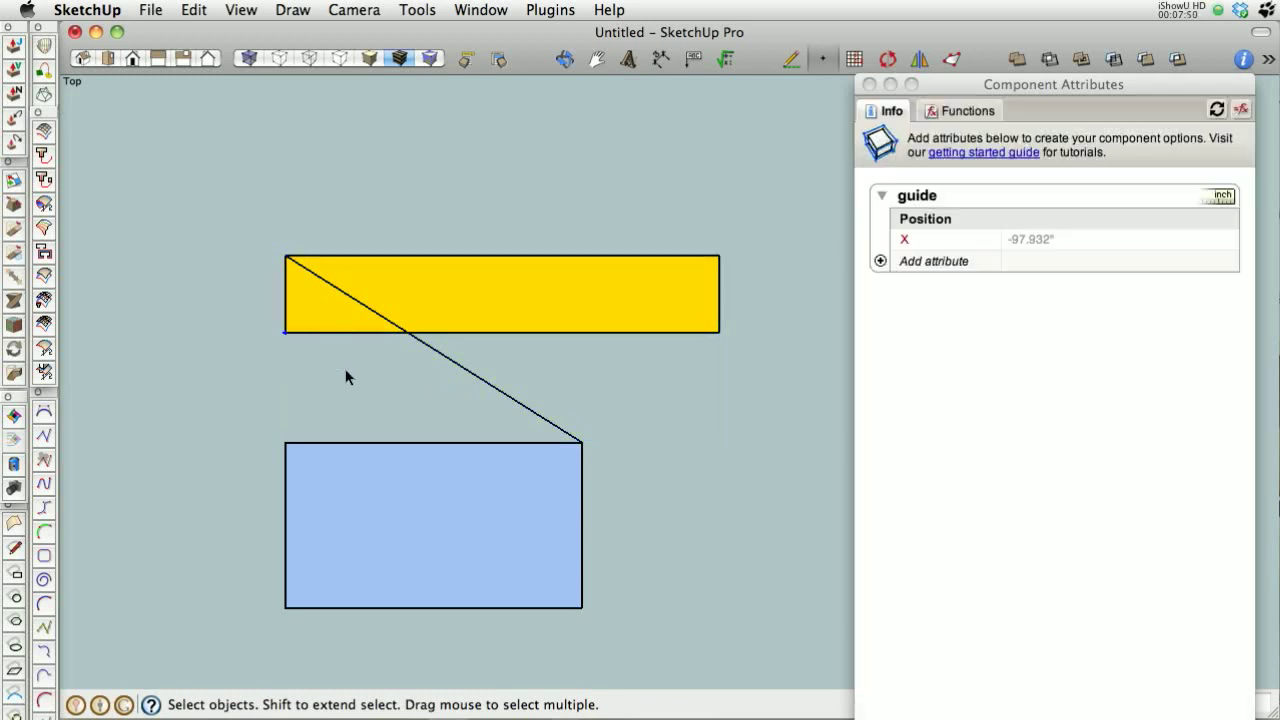
pyautogui.click(346, 377)
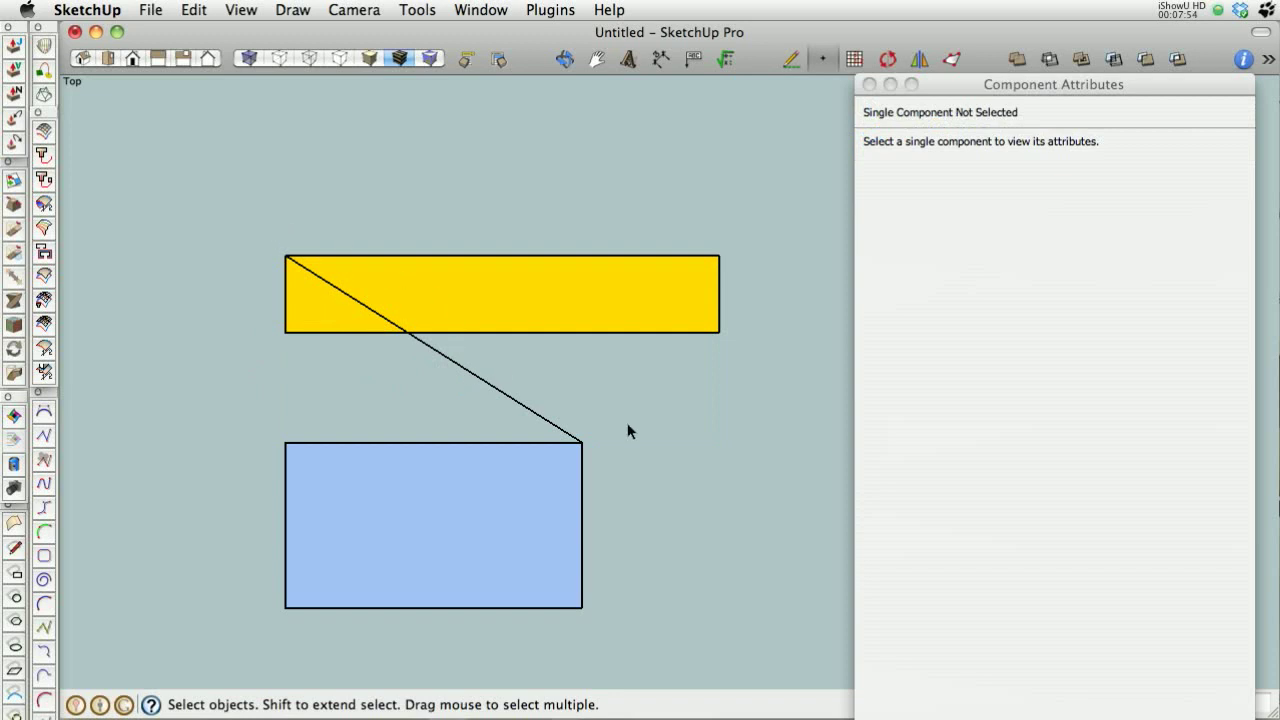
pyautogui.click(516, 289)
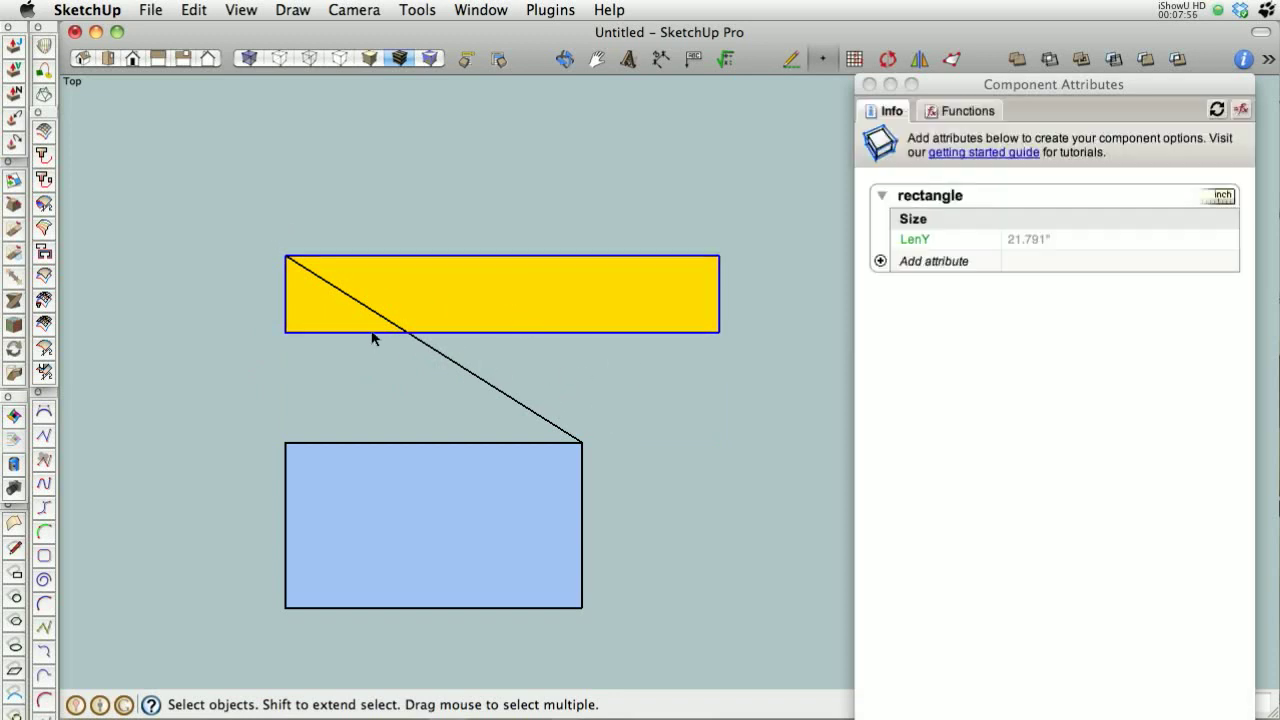
pyautogui.click(378, 390)
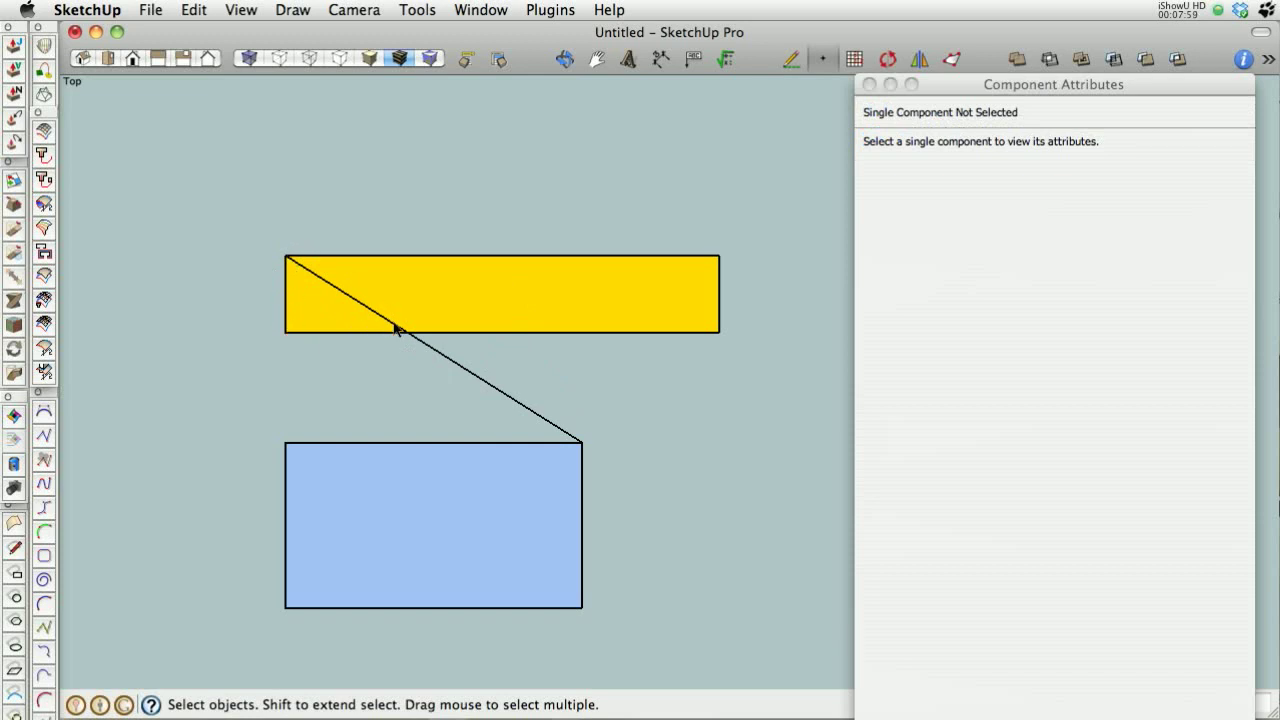
pyautogui.click(508, 402)
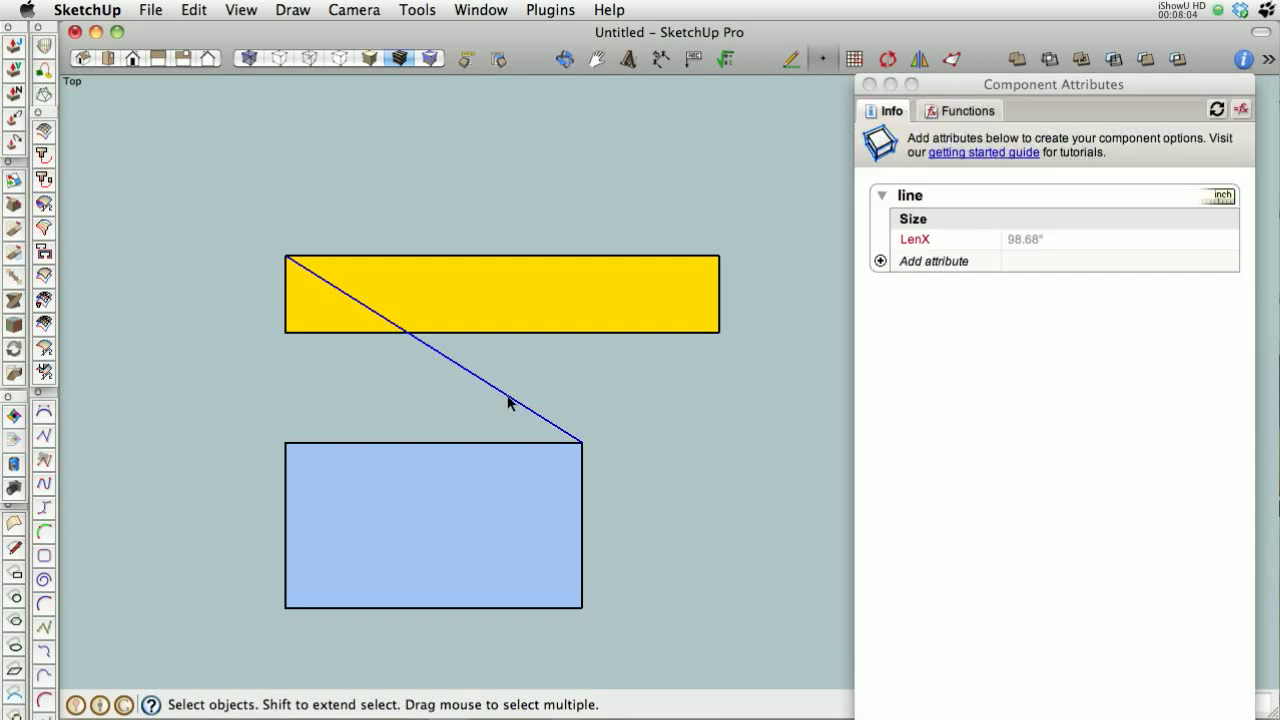
pyautogui.moveTo(337, 186); pyautogui.dragTo(294, 305)
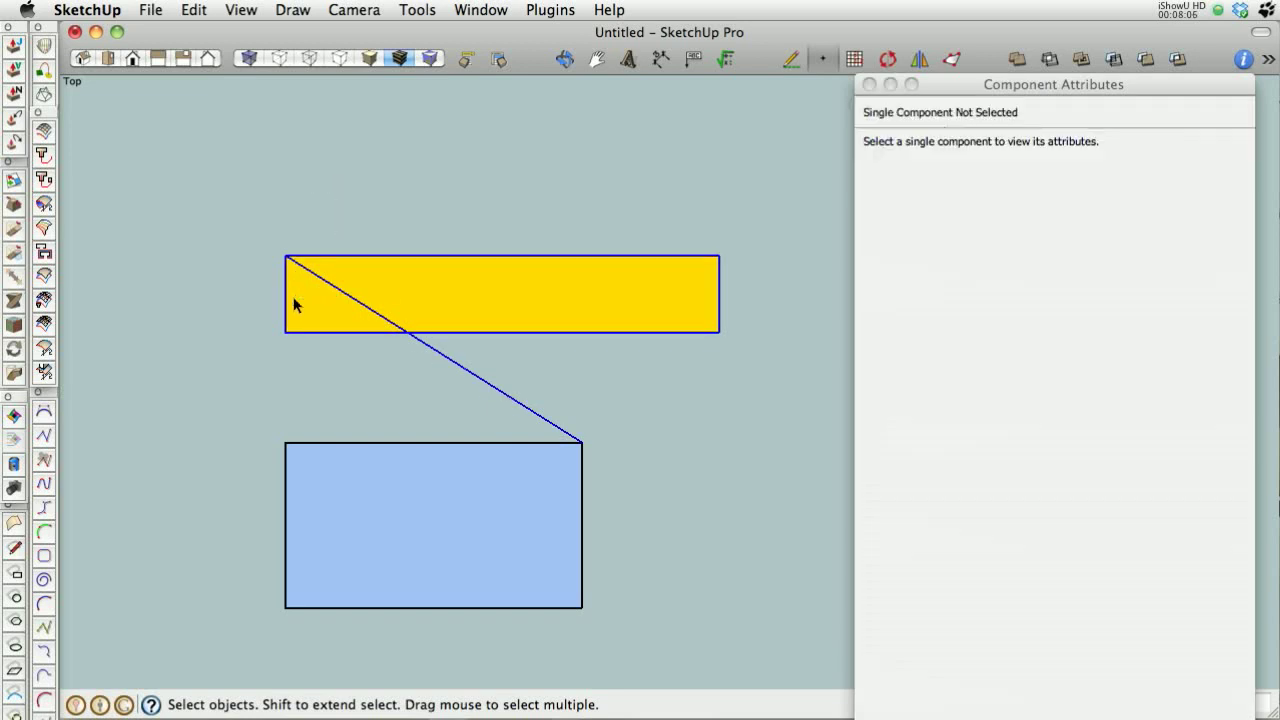
# - Make the rectangle and line a component named 'thng' and open it to check the line
pyautogui.write('gthng')
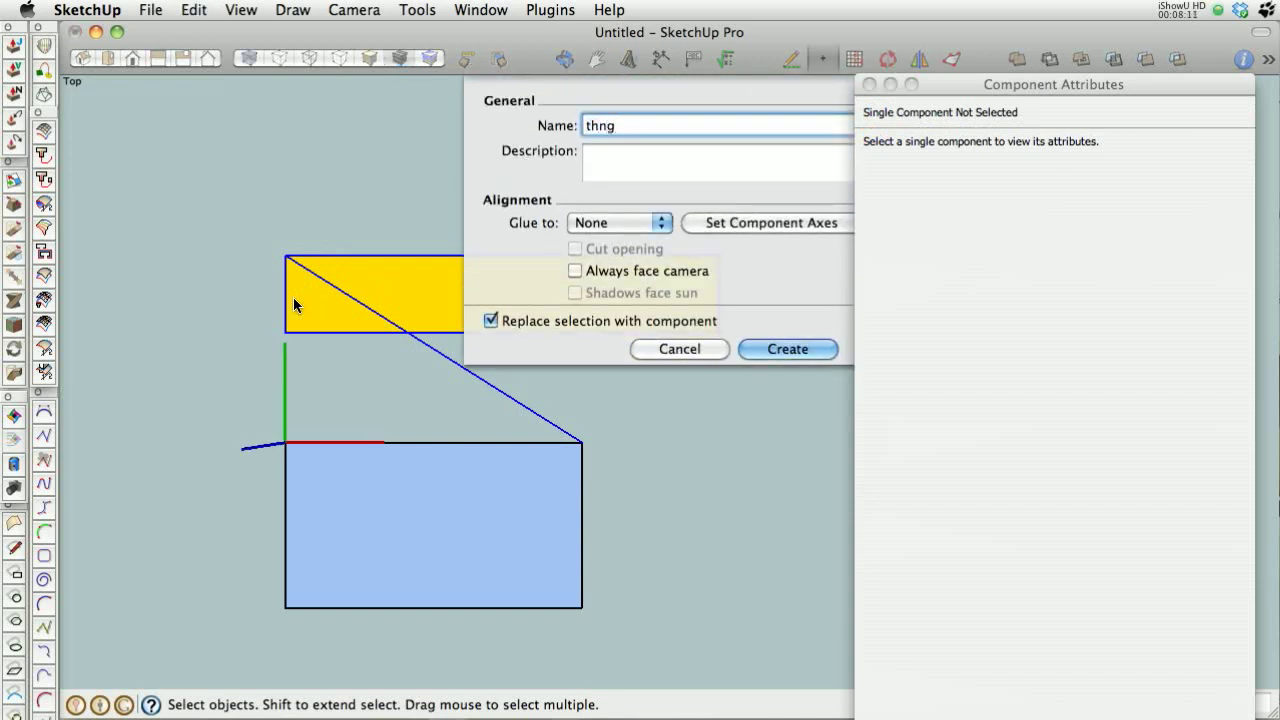
pyautogui.press('Return')
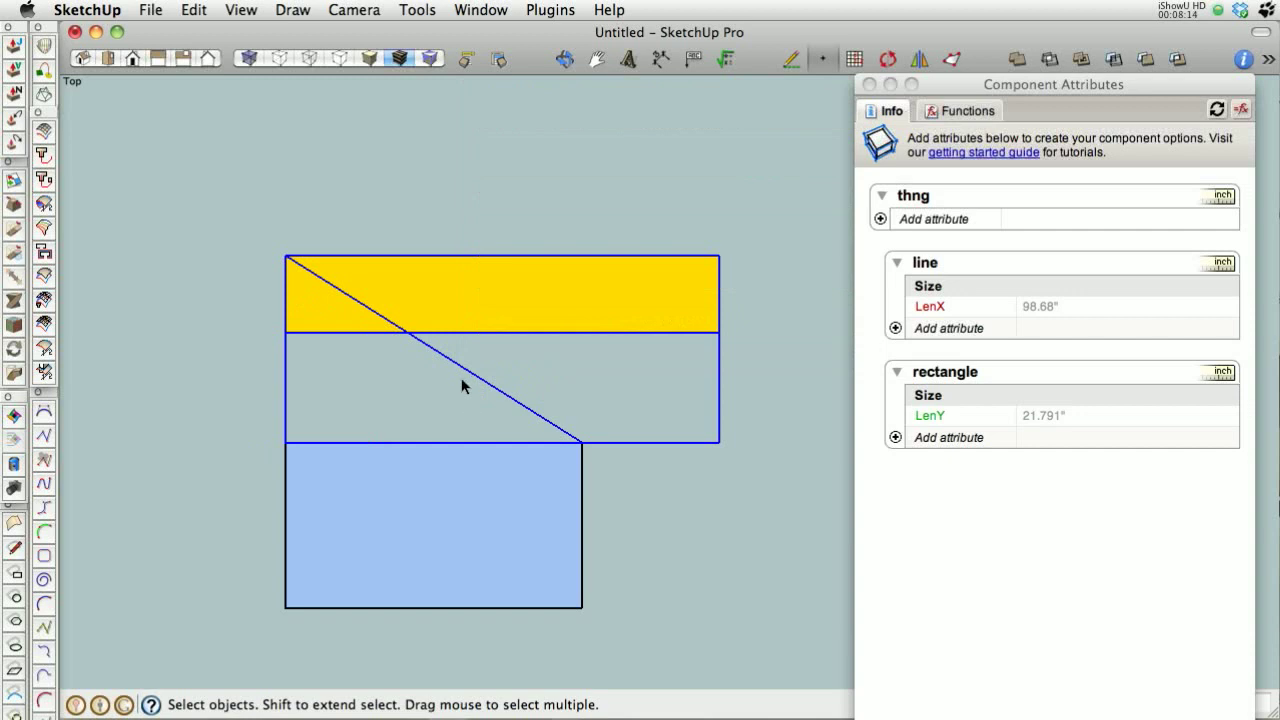
pyautogui.doubleClick(460, 378)
pyautogui.click(456, 366)
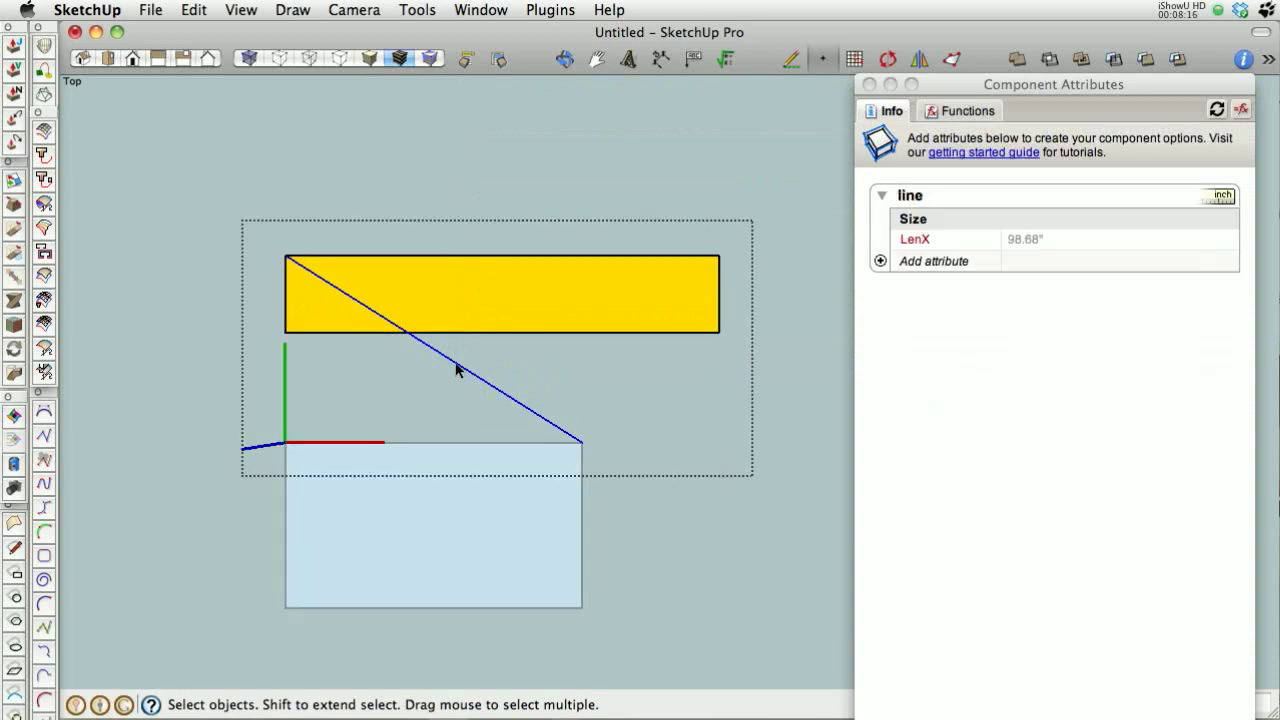
pyautogui.click(420, 194)
# - Rotate the line inside thng onto the yellow rectangle's top edge, making LenX 83.487"
pyautogui.doubleClick(398, 314)
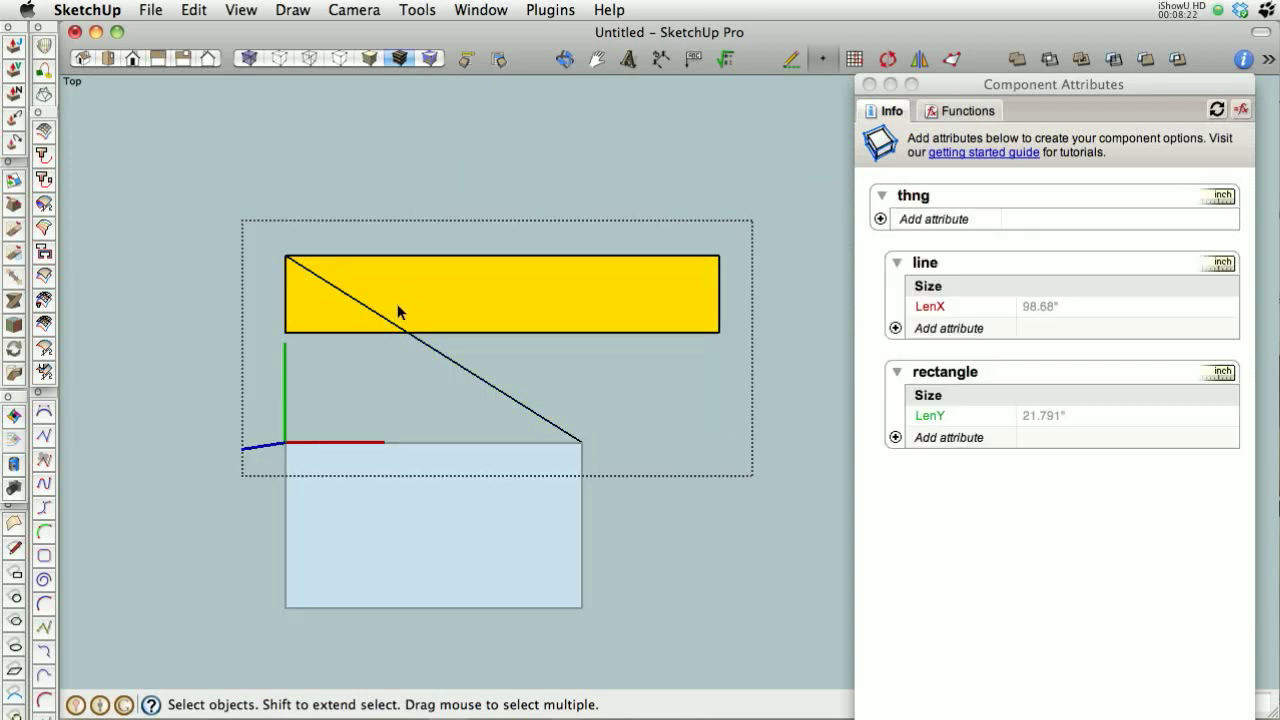
pyautogui.doubleClick(482, 387)
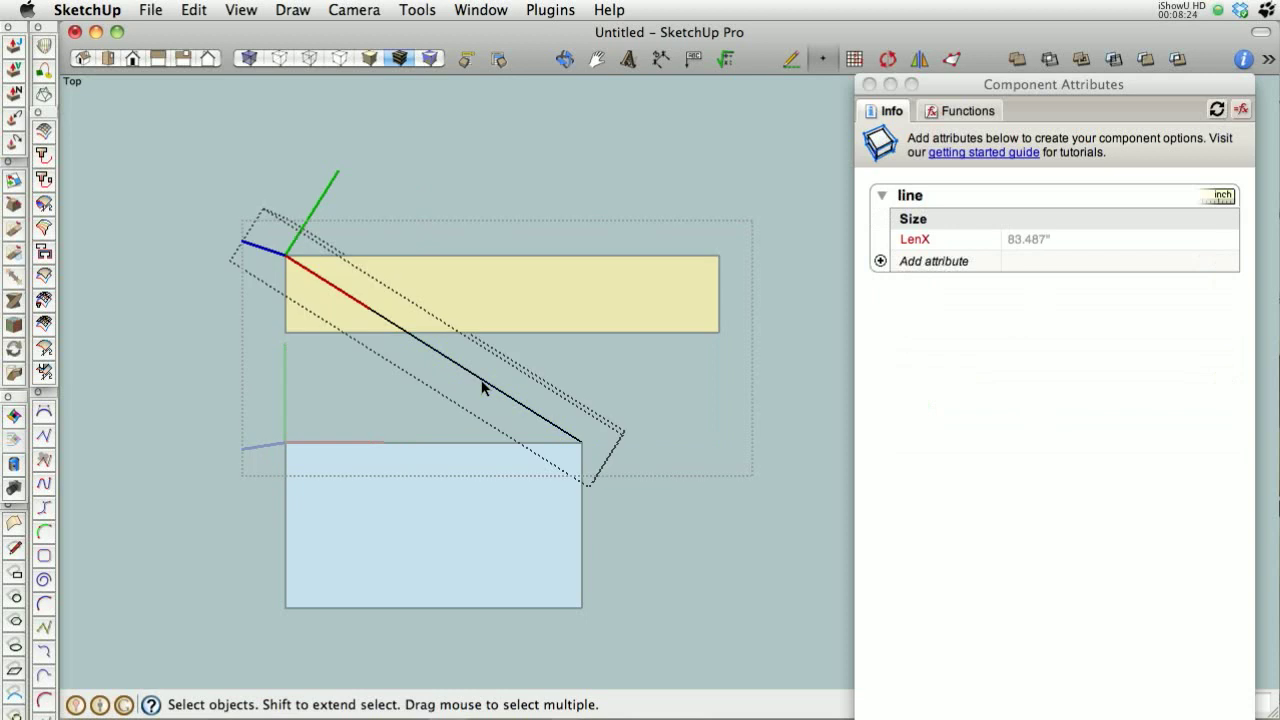
pyautogui.press('q')
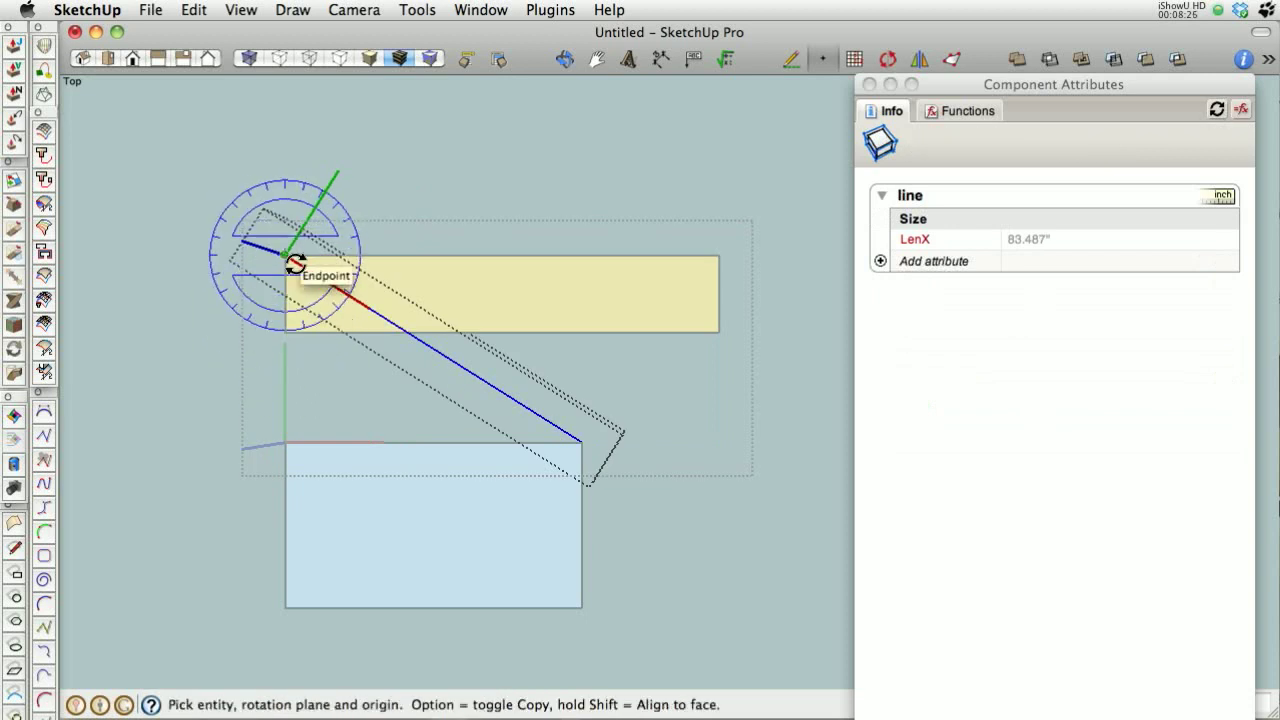
pyautogui.moveTo(285, 256); pyautogui.dragTo(582, 441)
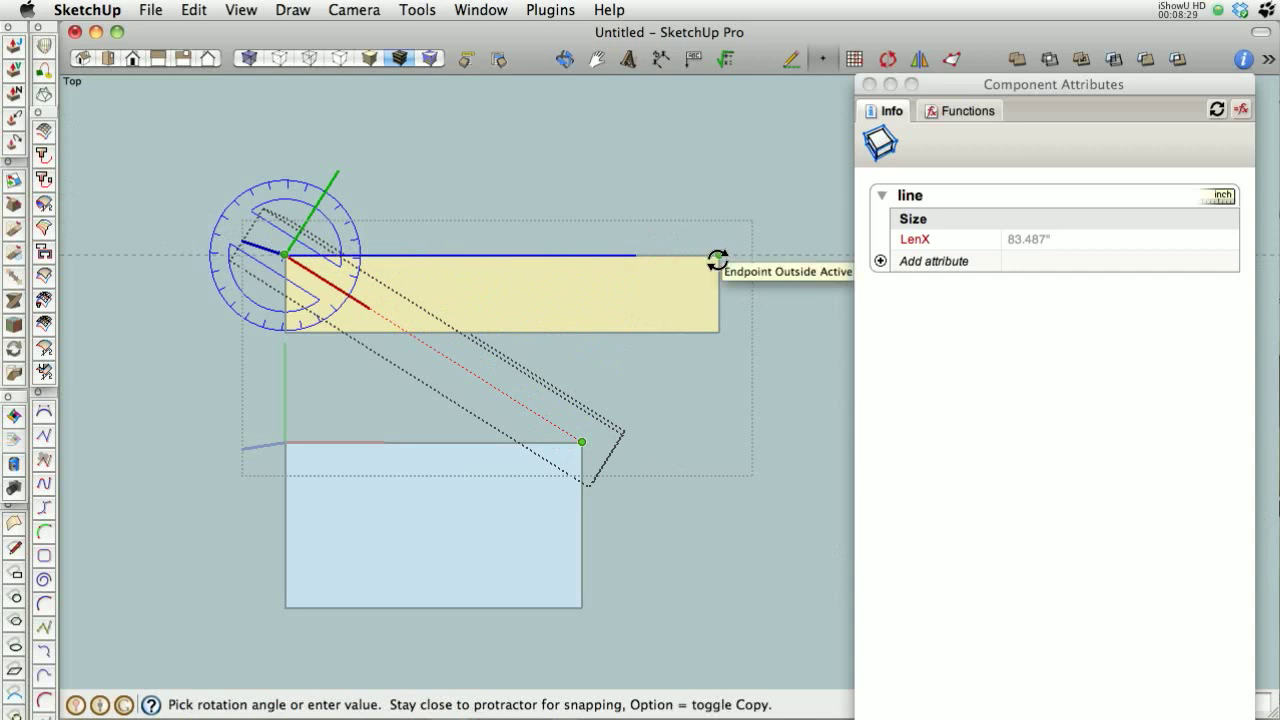
pyautogui.click(717, 259)
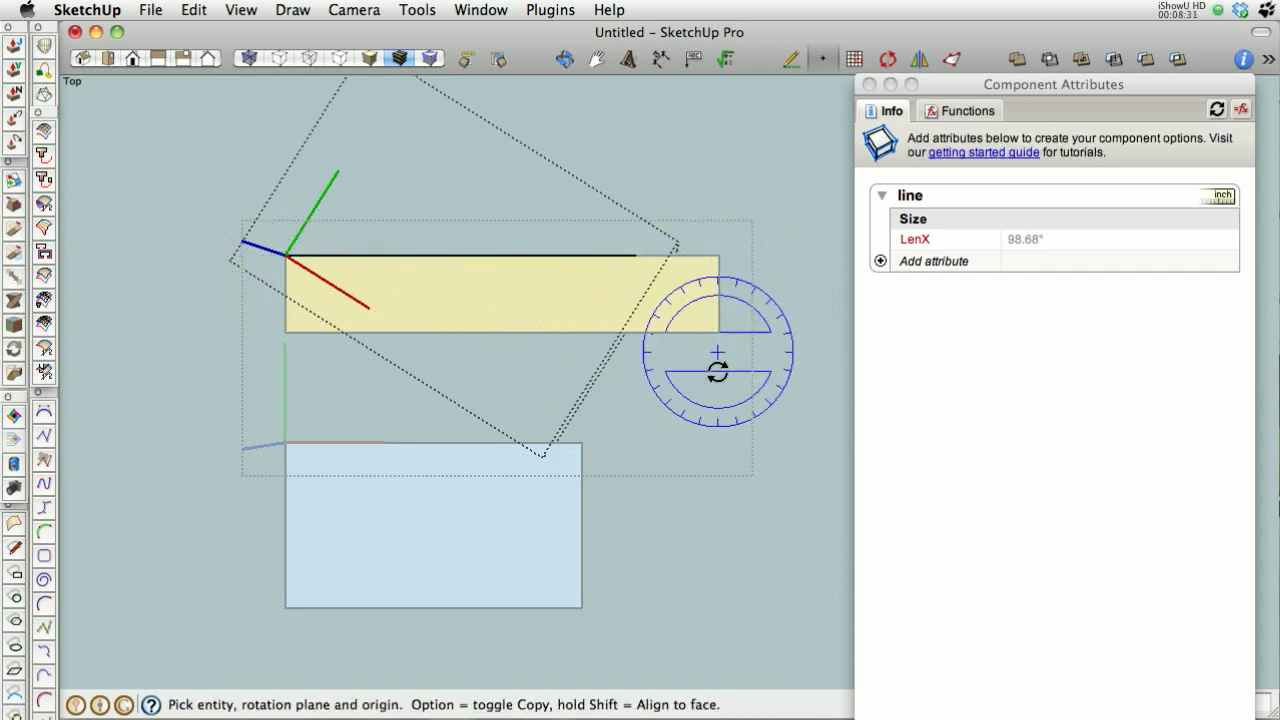
pyautogui.press('space')
pyautogui.click(598, 257)
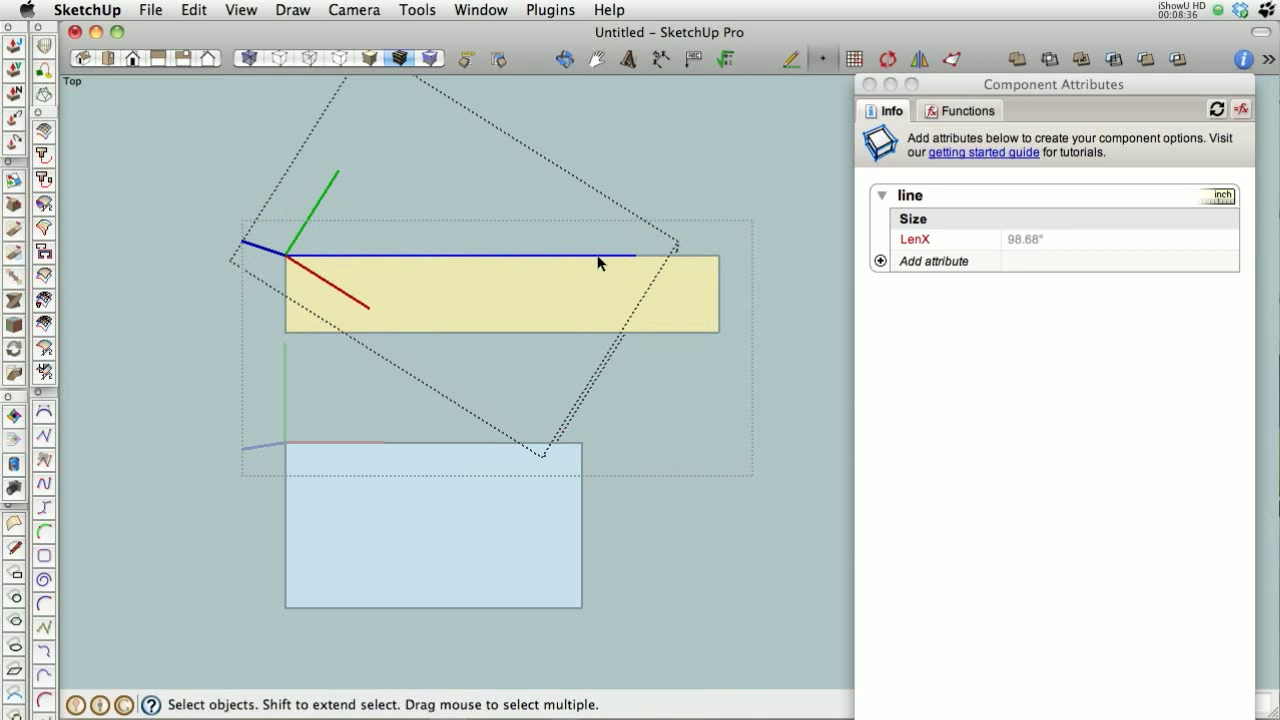
# - Exit editing, then re-enter thng and open the rectangle component
pyautogui.press('Escape')
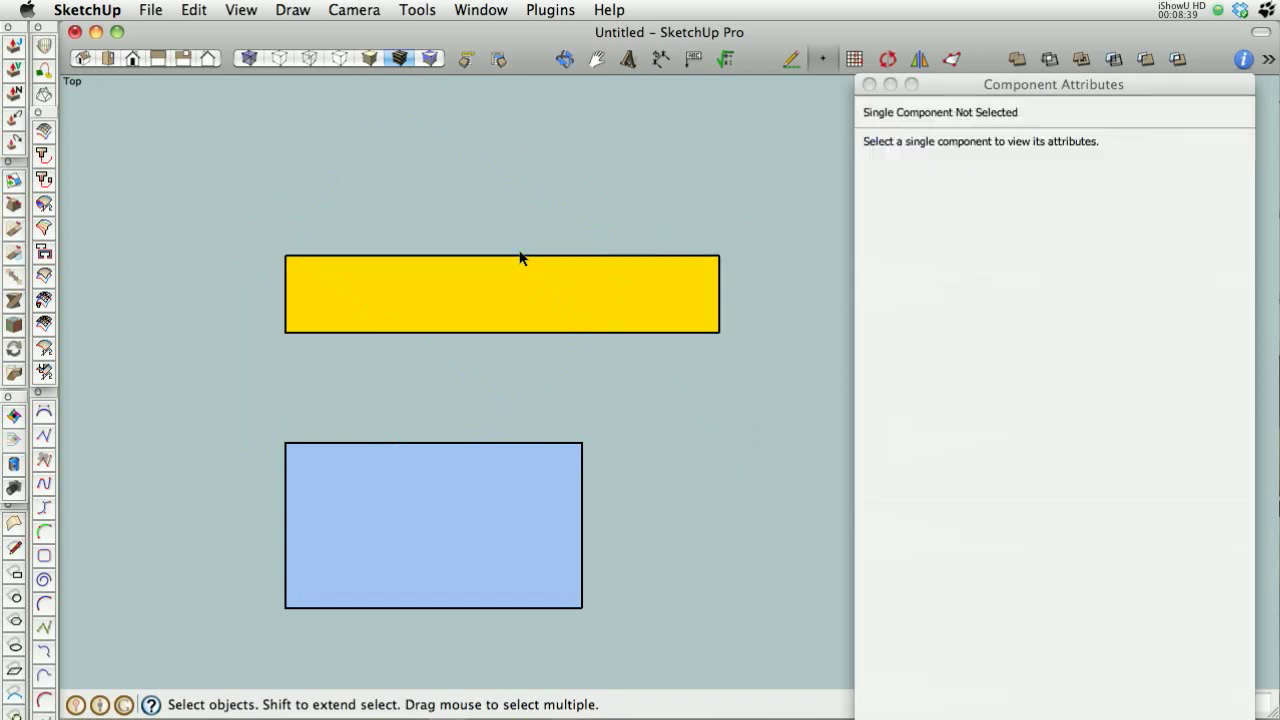
pyautogui.doubleClick(520, 260)
pyautogui.click(520, 262)
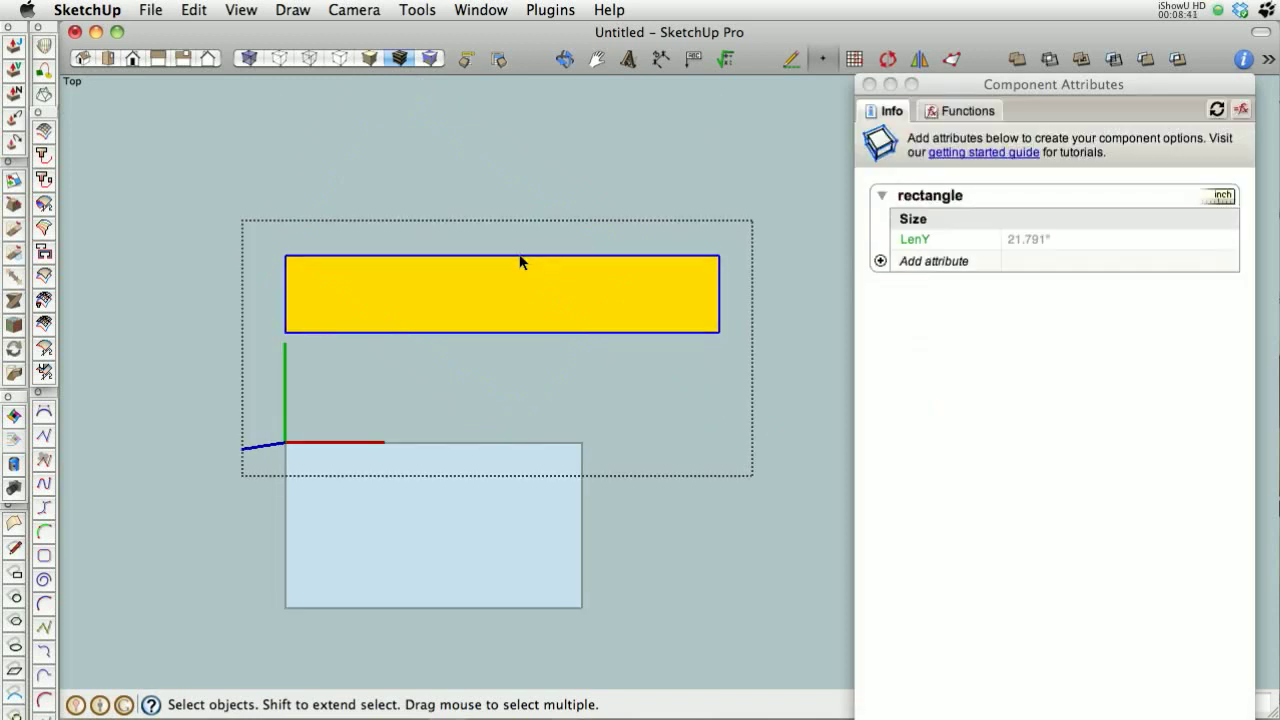
pyautogui.doubleClick(520, 262)
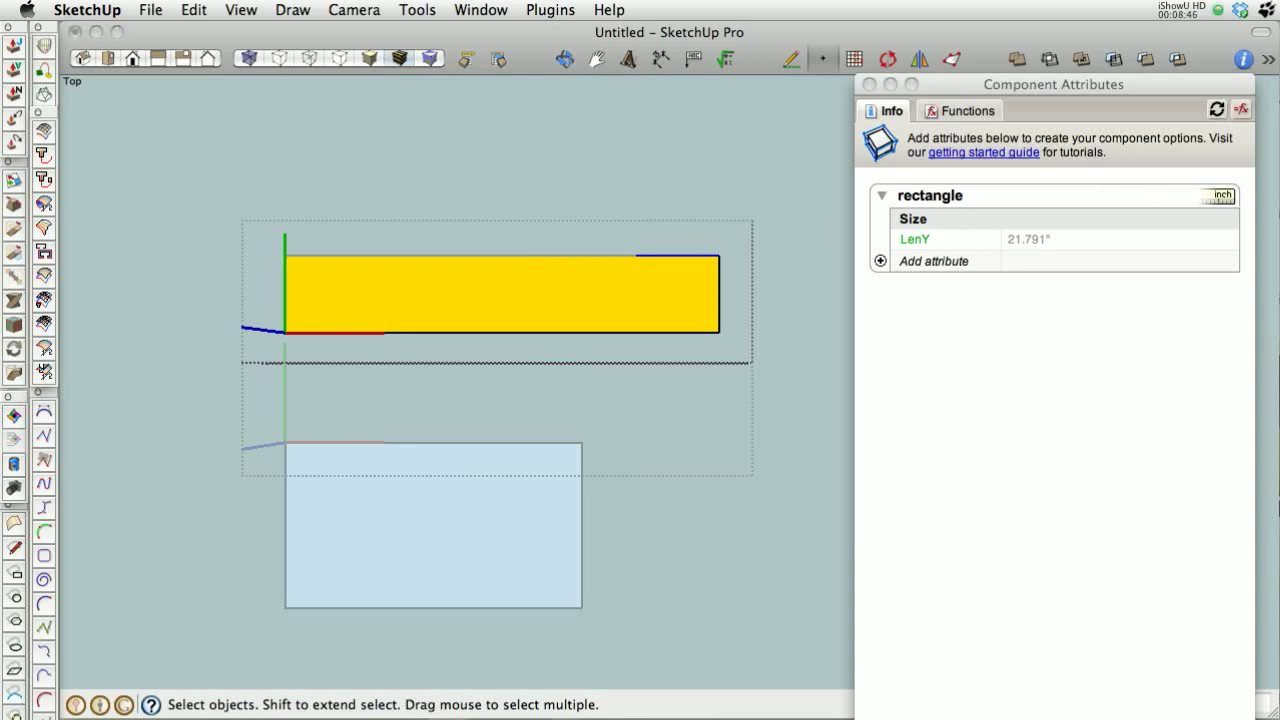
# - Delete the old line component and make a new 'line' component, replacing the existing definition
pyautogui.moveTo(967, 150); pyautogui.dragTo(809, 498)
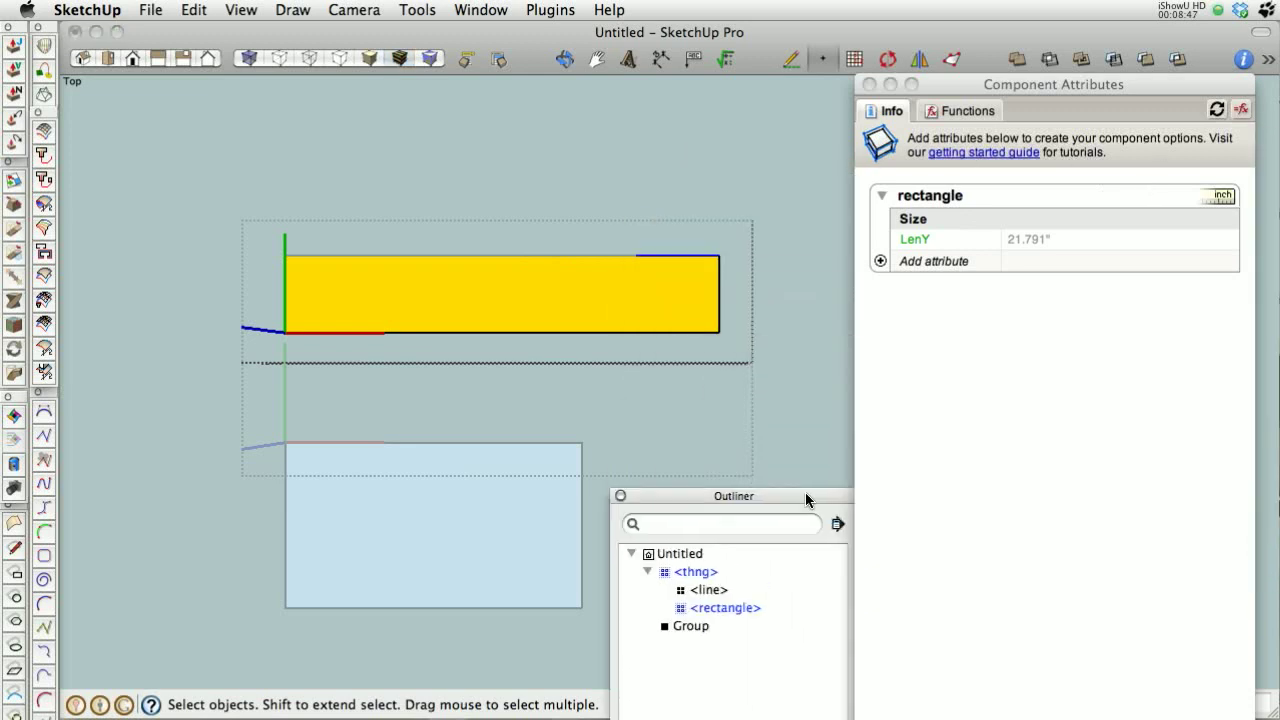
pyautogui.click(706, 590)
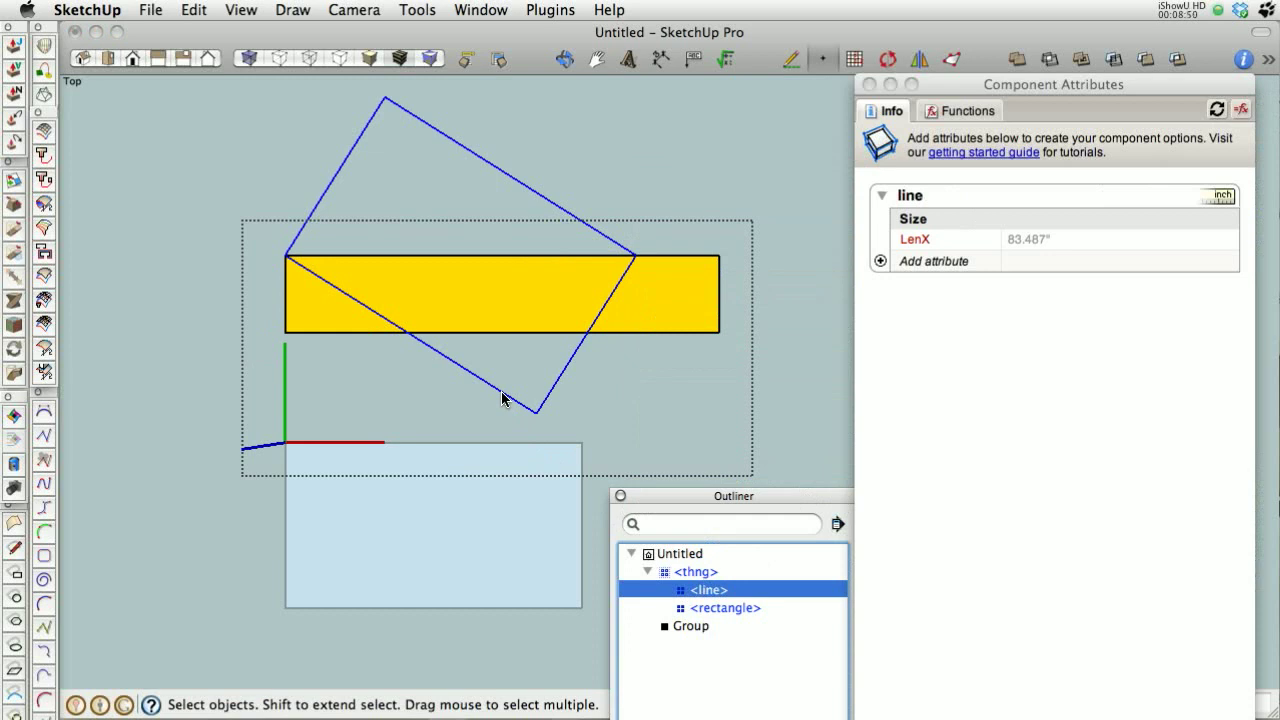
pyautogui.press('Delete')
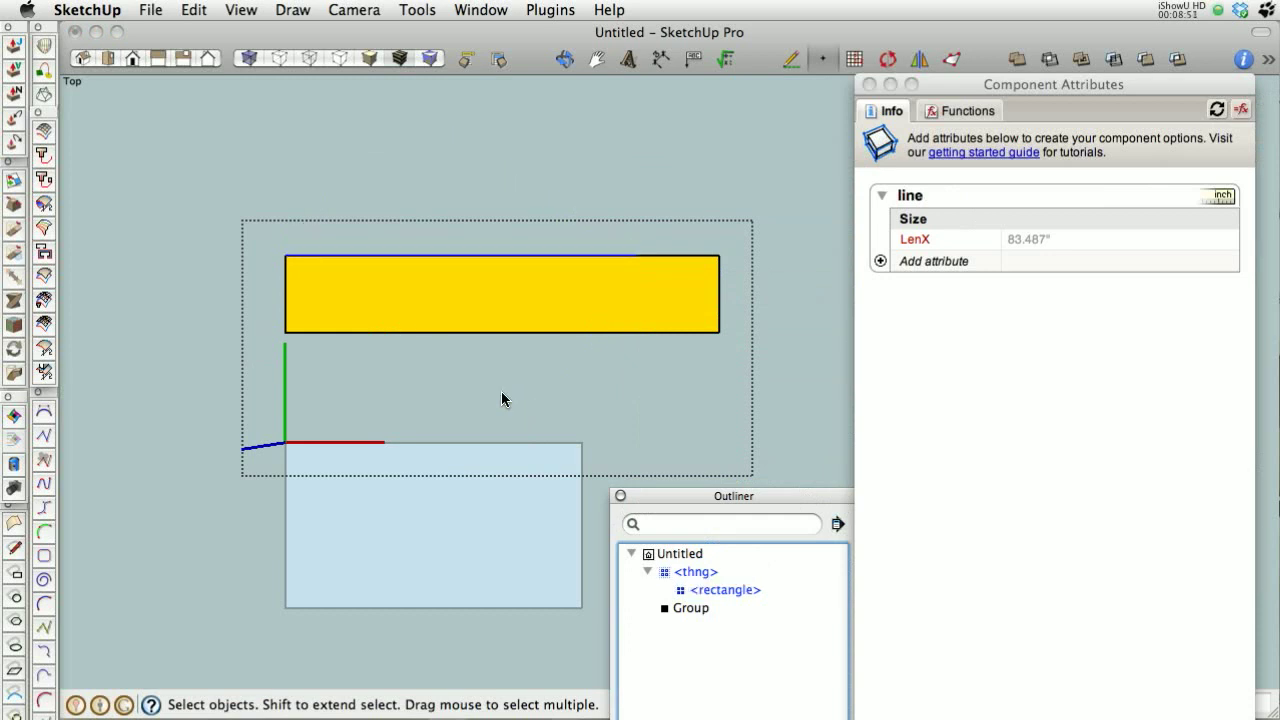
pyautogui.press('g')
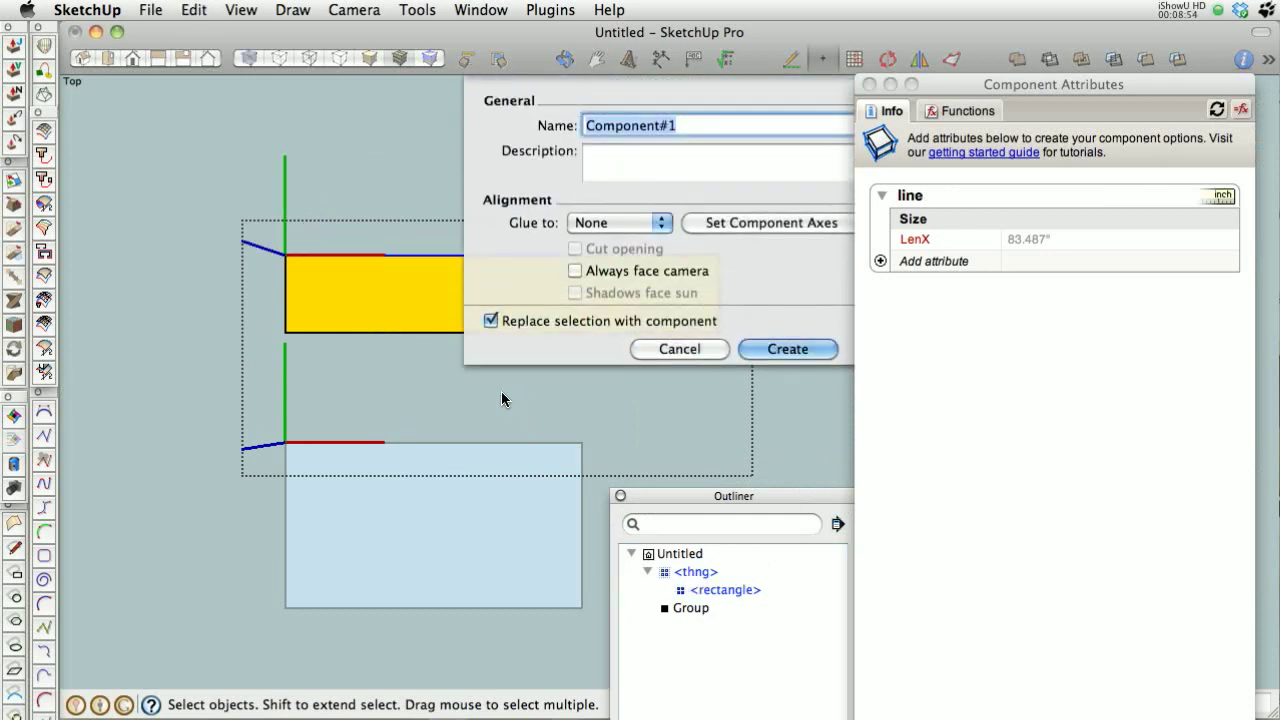
pyautogui.write('line')
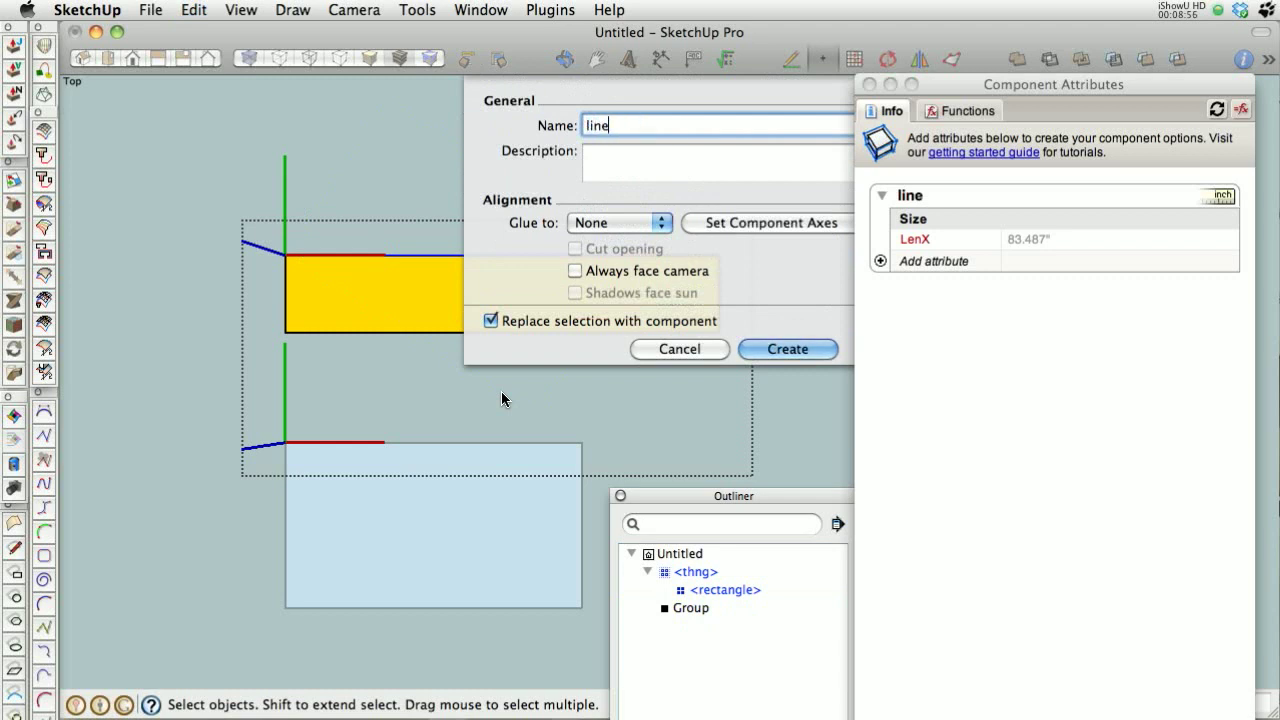
pyautogui.press('Return')
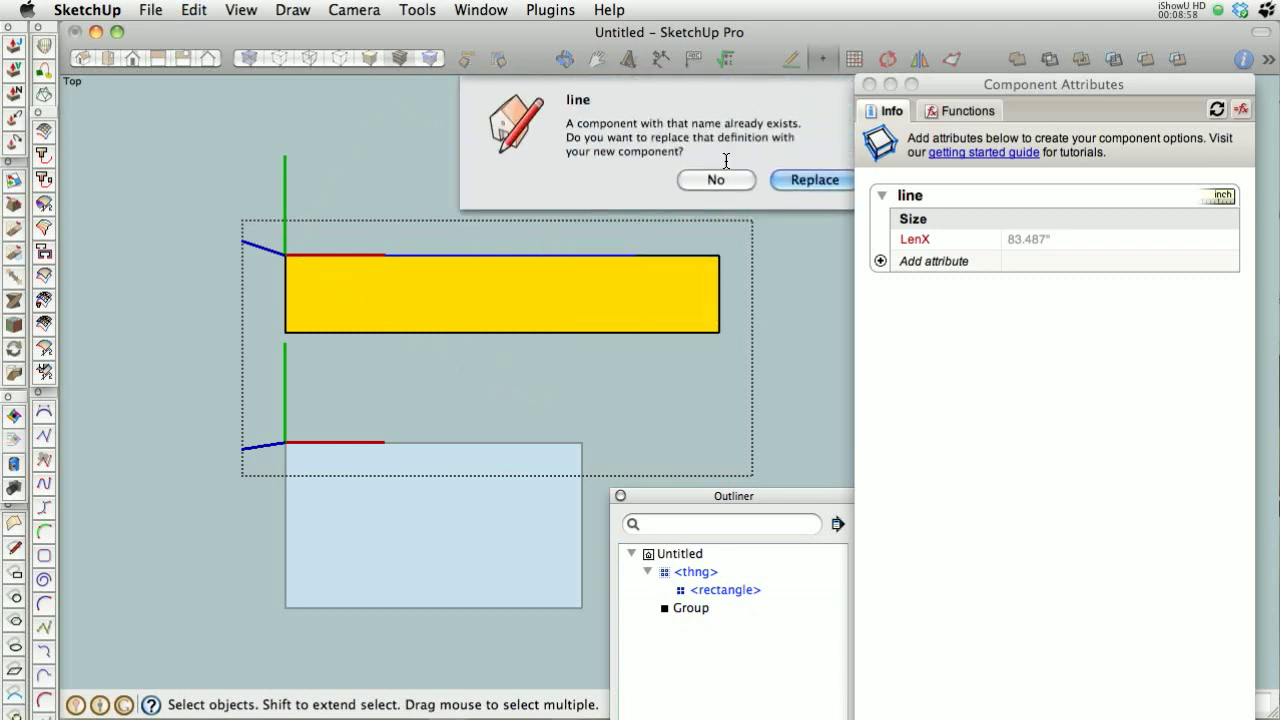
pyautogui.click(807, 180)
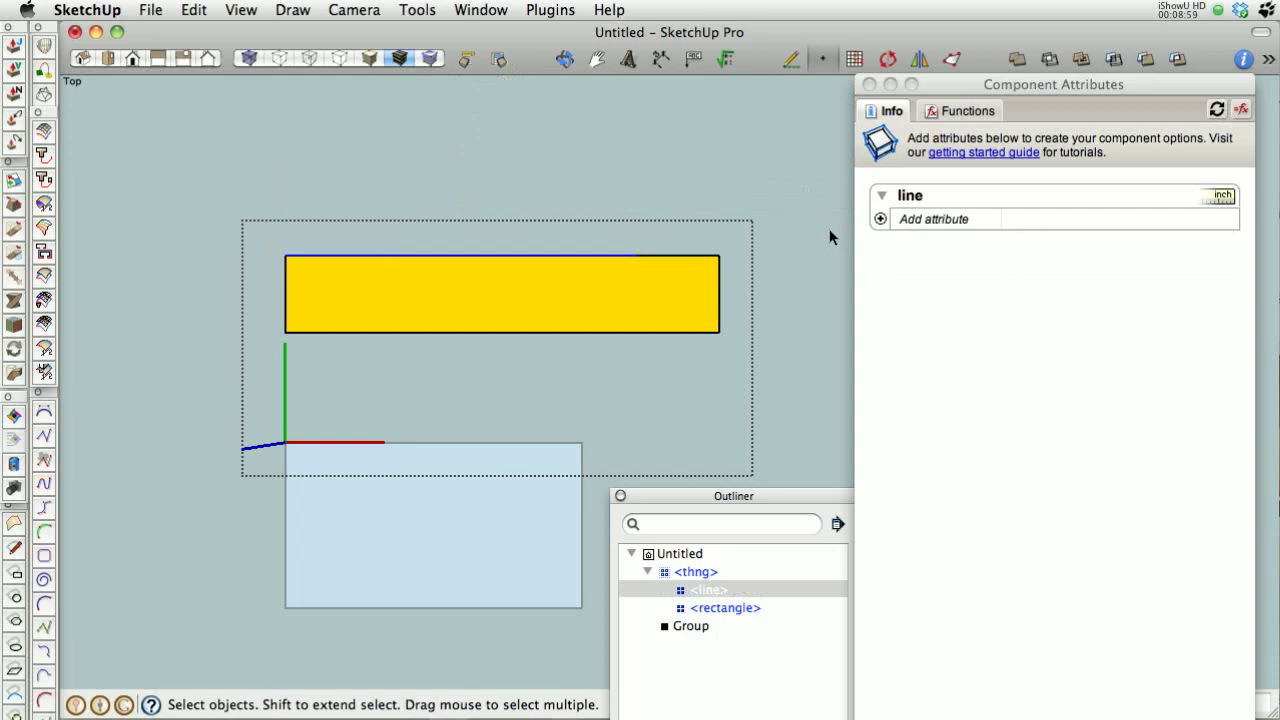
# - Exit component editing and select thng to show line's entry in Component Attributes
pyautogui.click(757, 303)
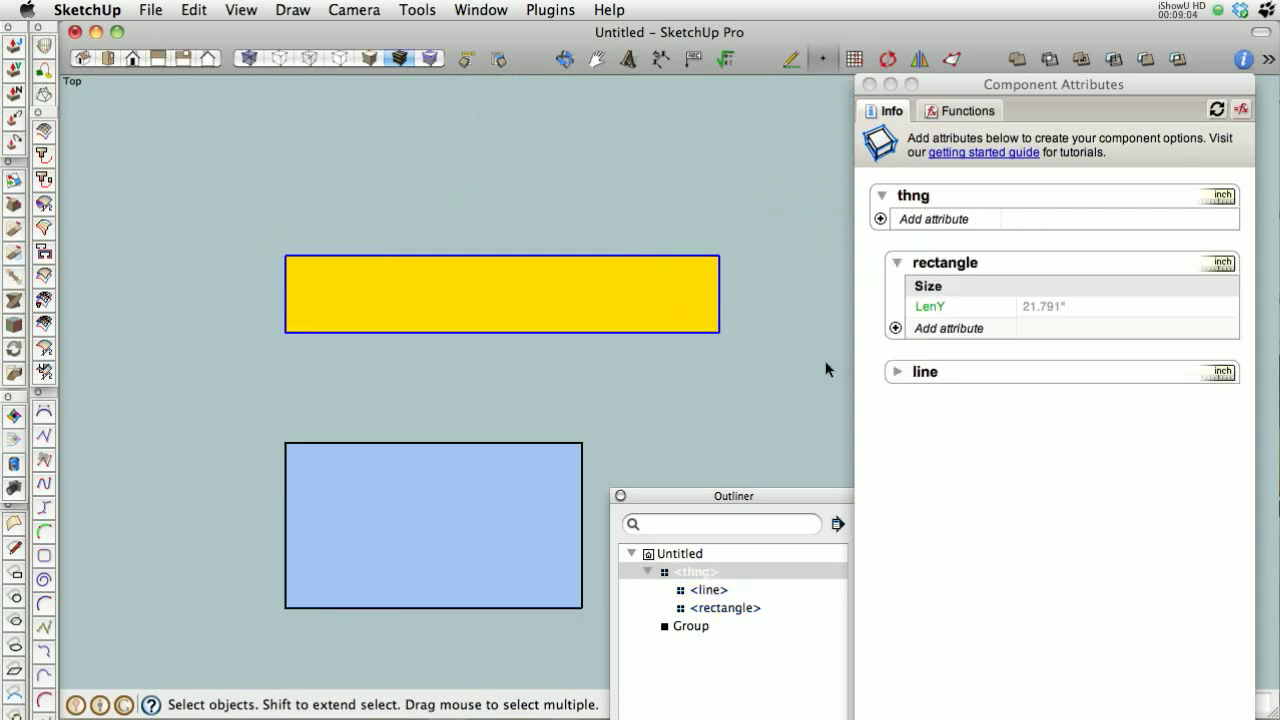
pyautogui.click(896, 375)
pyautogui.click(896, 375)
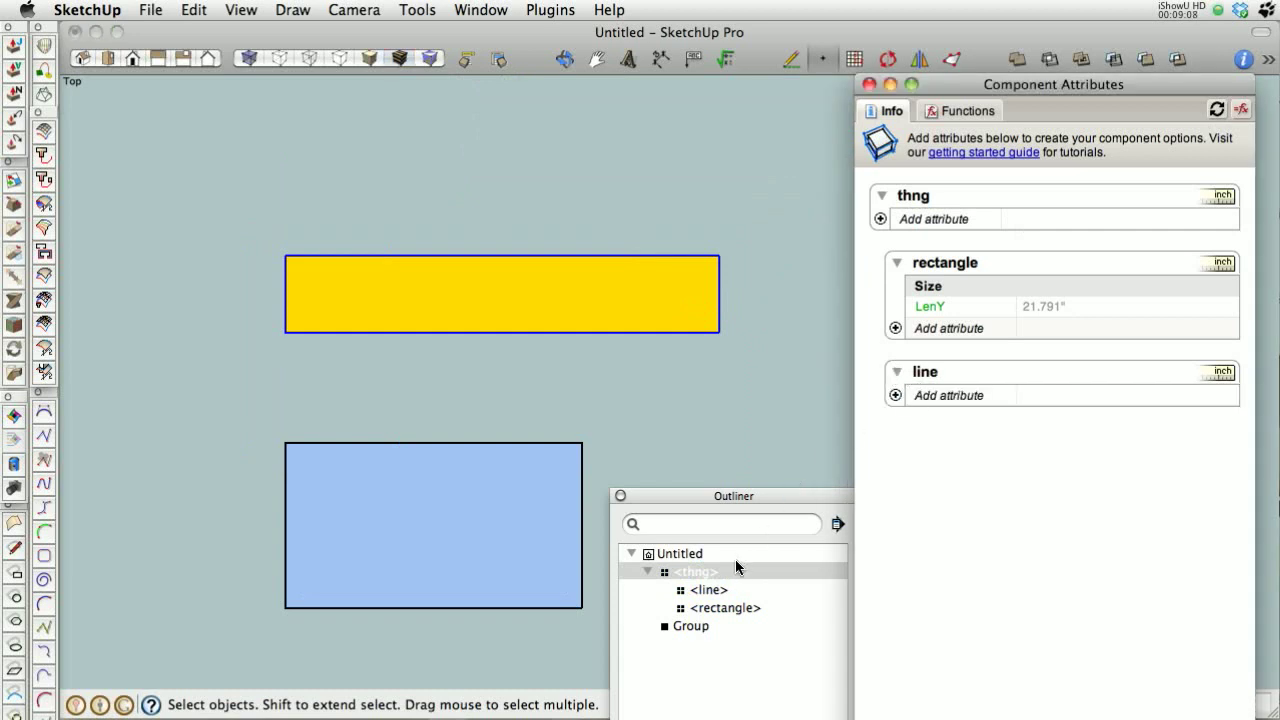
pyautogui.click(717, 590)
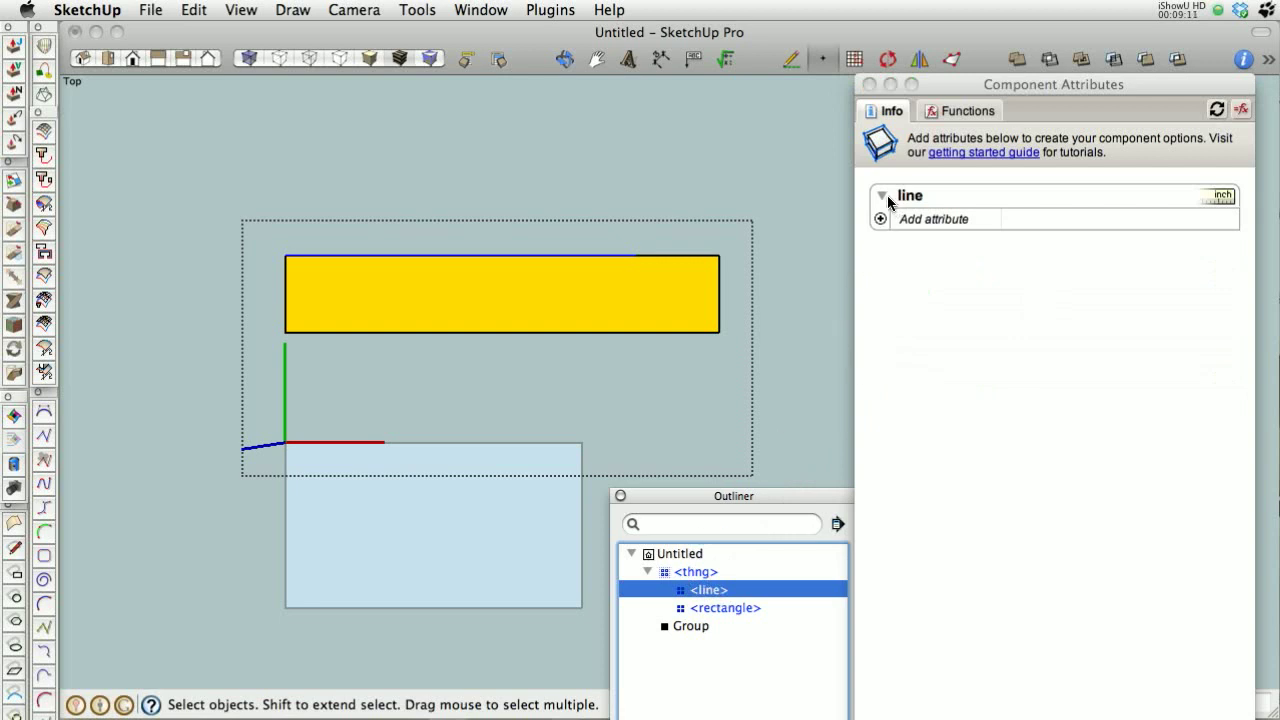
pyautogui.moveTo(661, 501); pyautogui.dragTo(625, 628)
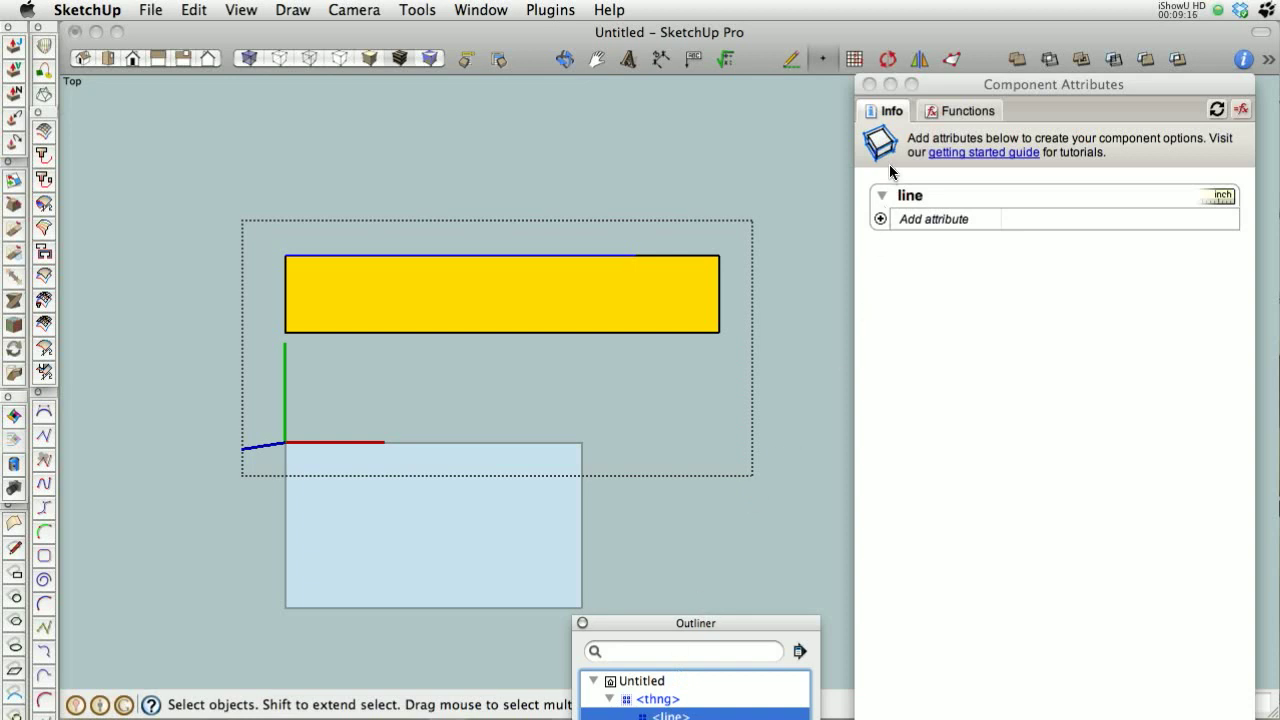
pyautogui.click(723, 541)
pyautogui.click(693, 313)
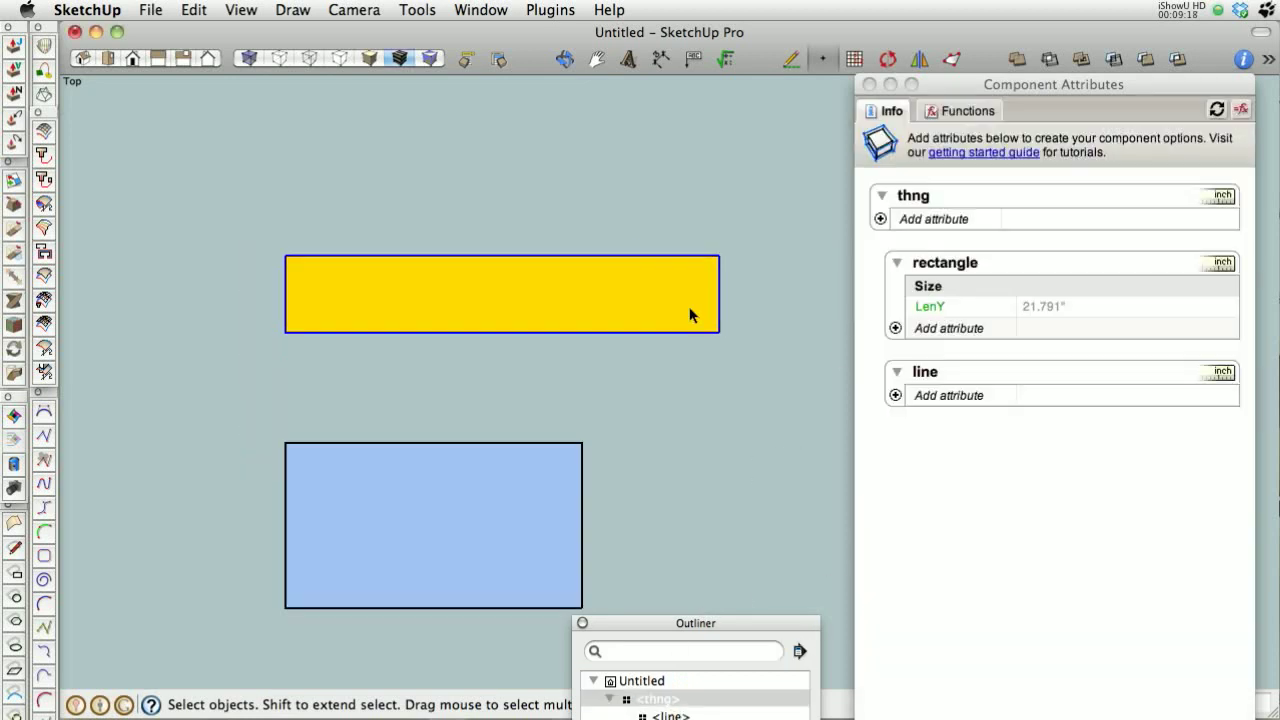
# - Add LenX (98.68") and a RotZ attribute set to 0 to the line component
pyautogui.click(895, 395)
pyautogui.click(925, 472)
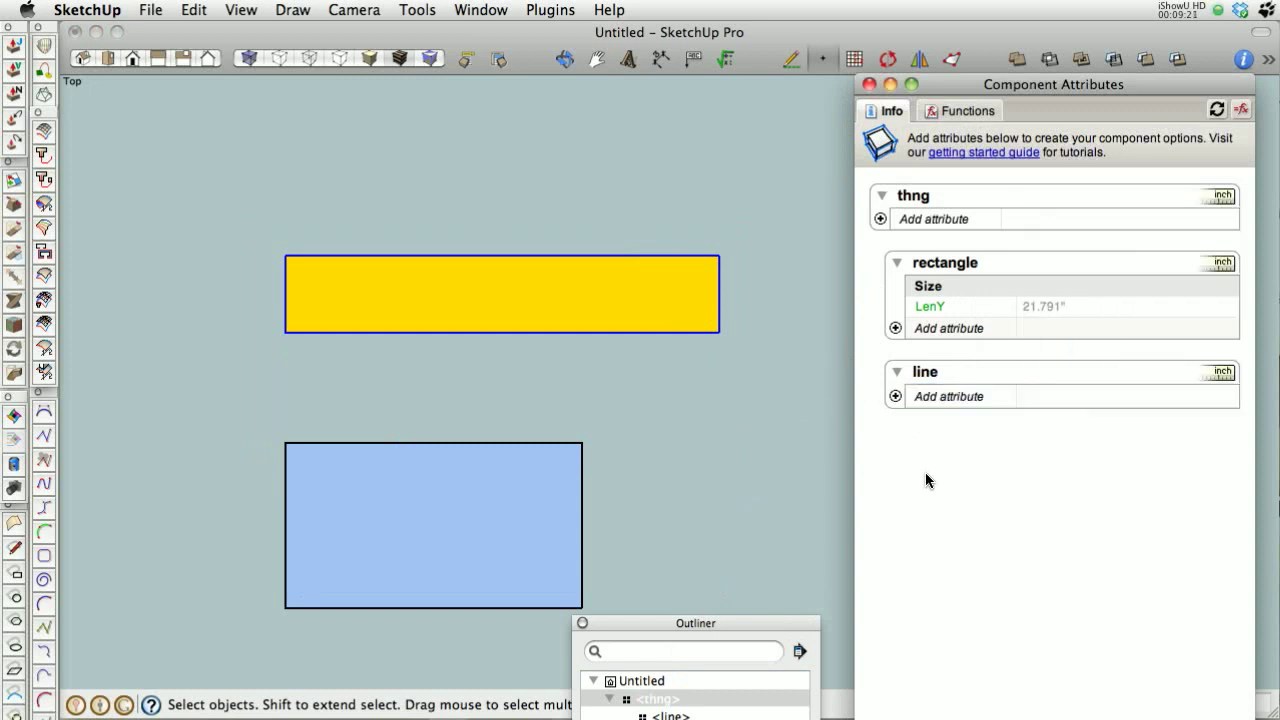
pyautogui.click(895, 396)
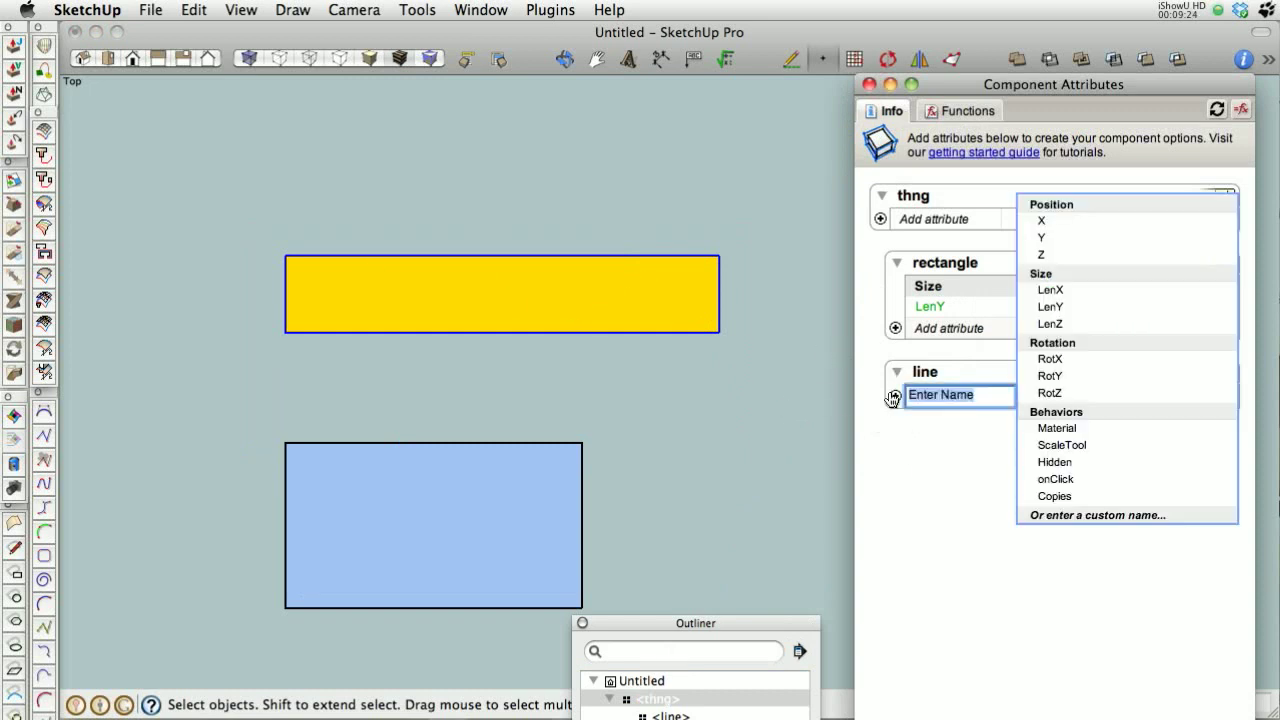
pyautogui.click(1062, 292)
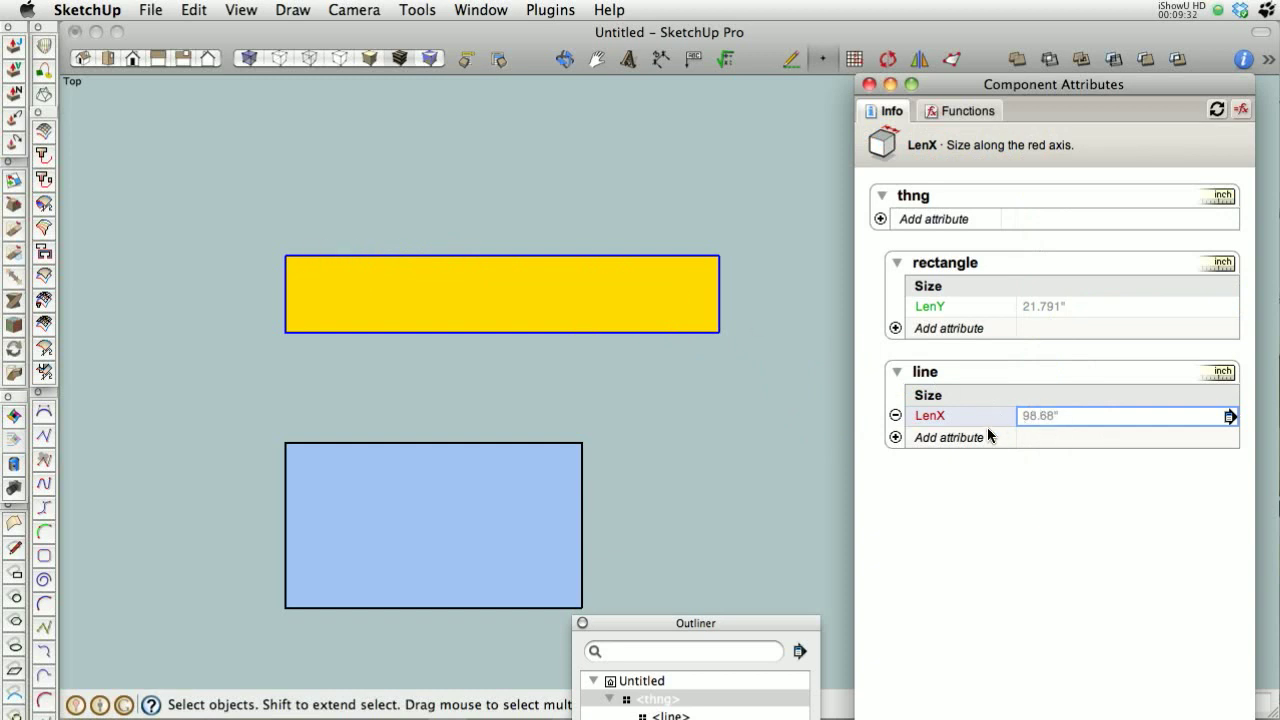
pyautogui.click(895, 437)
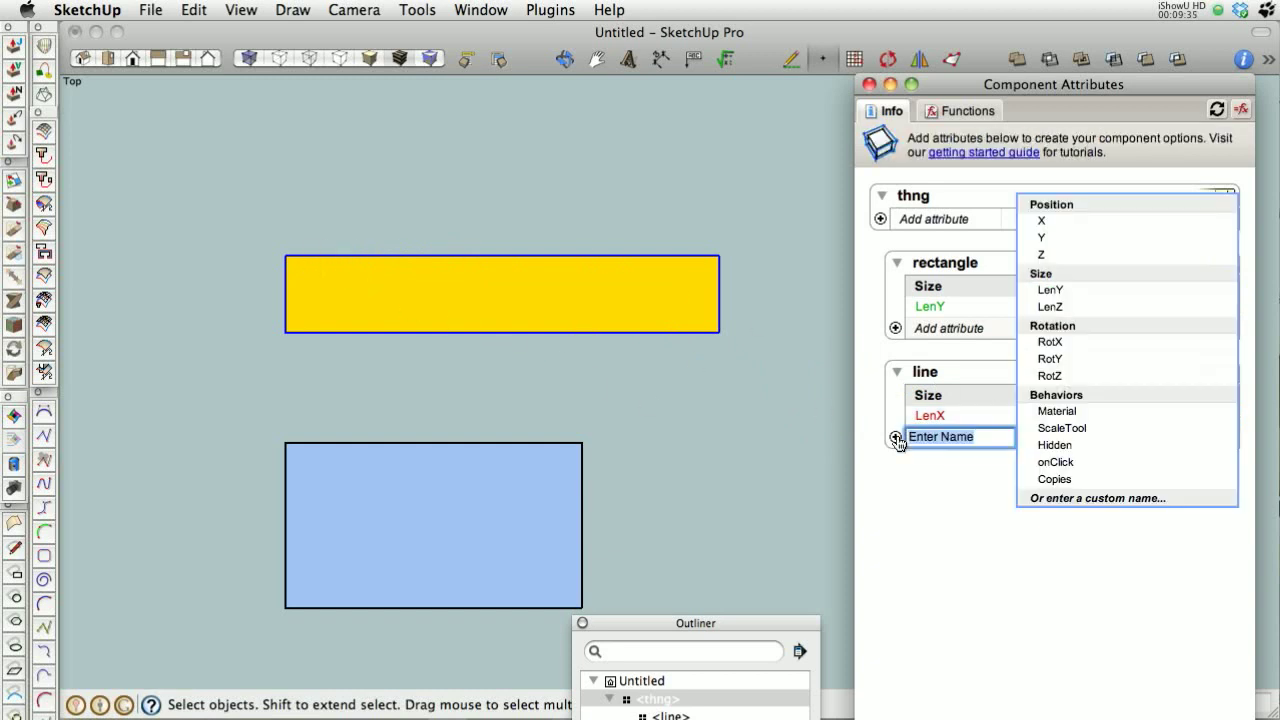
pyautogui.click(1062, 375)
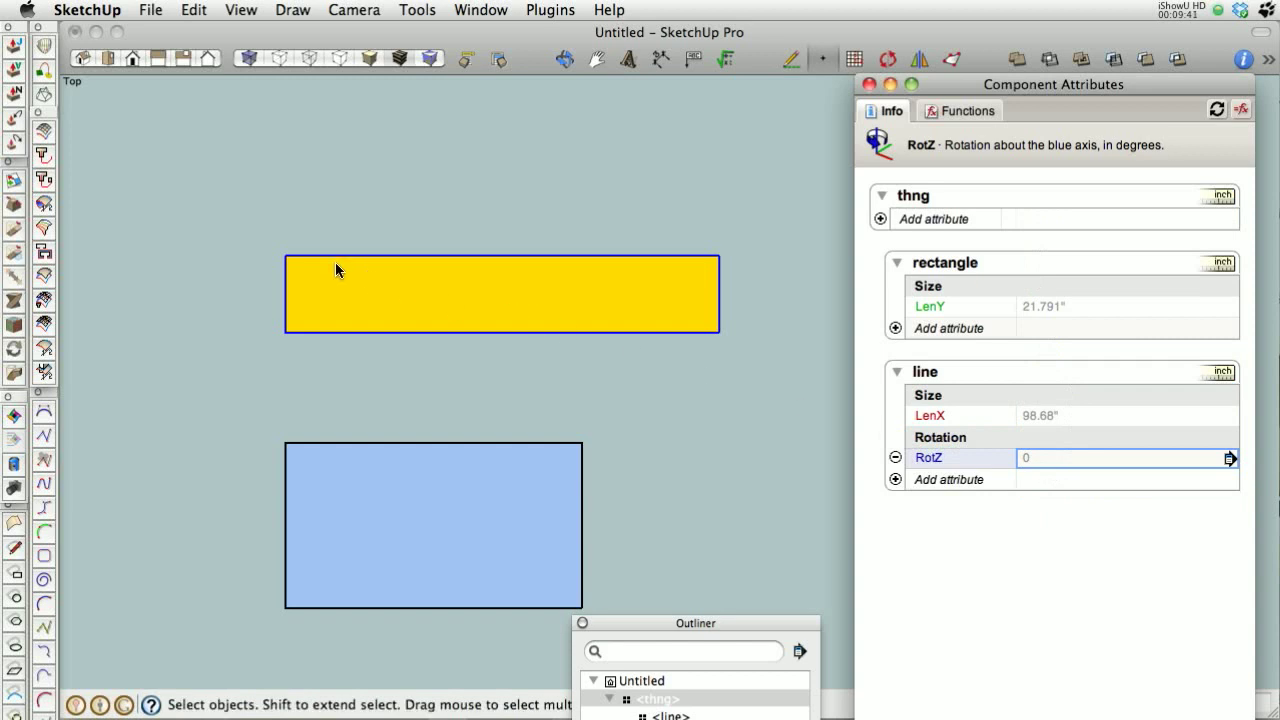
pyautogui.write('0')
pyautogui.click(325, 355)
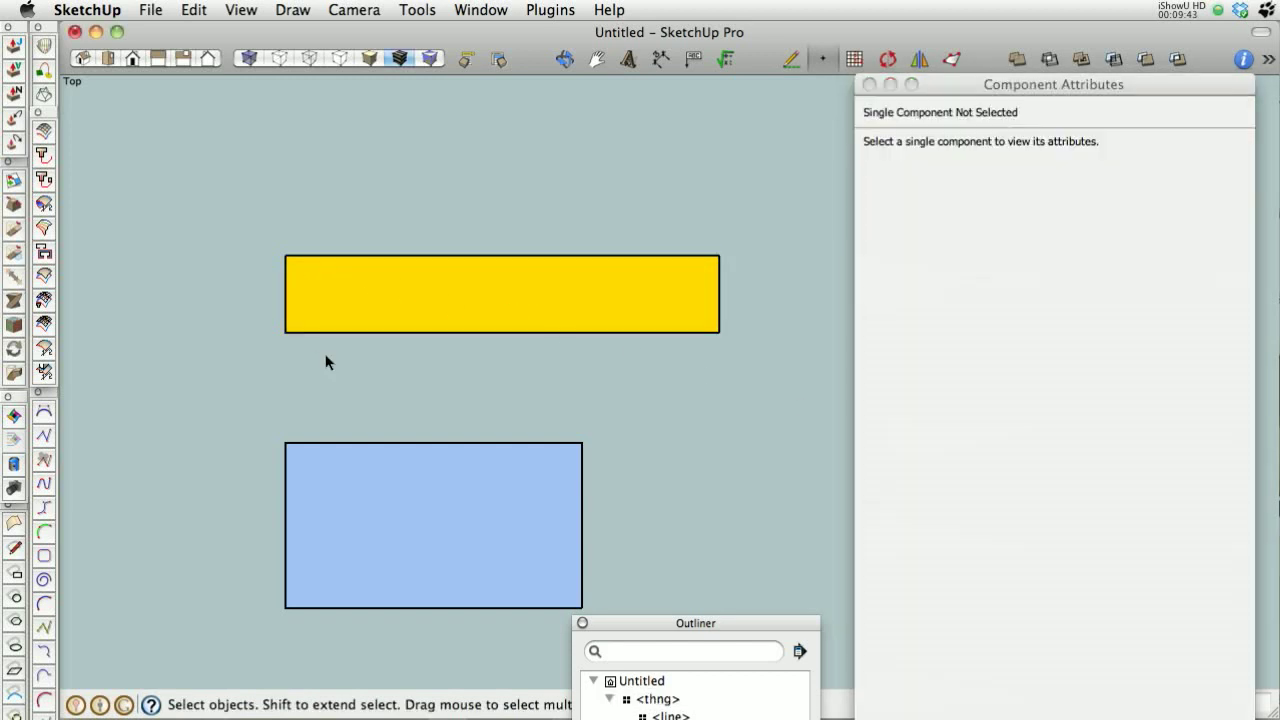
pyautogui.press('l')
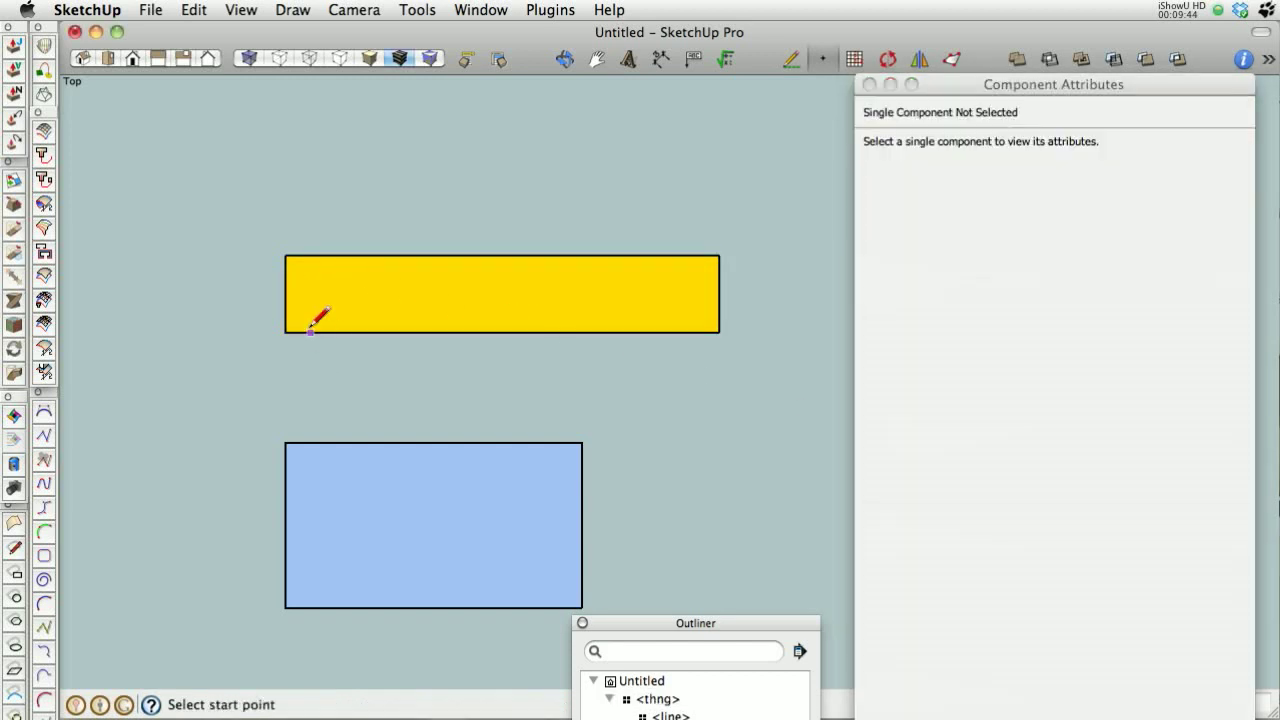
pyautogui.click(286, 256)
pyautogui.click(621, 332)
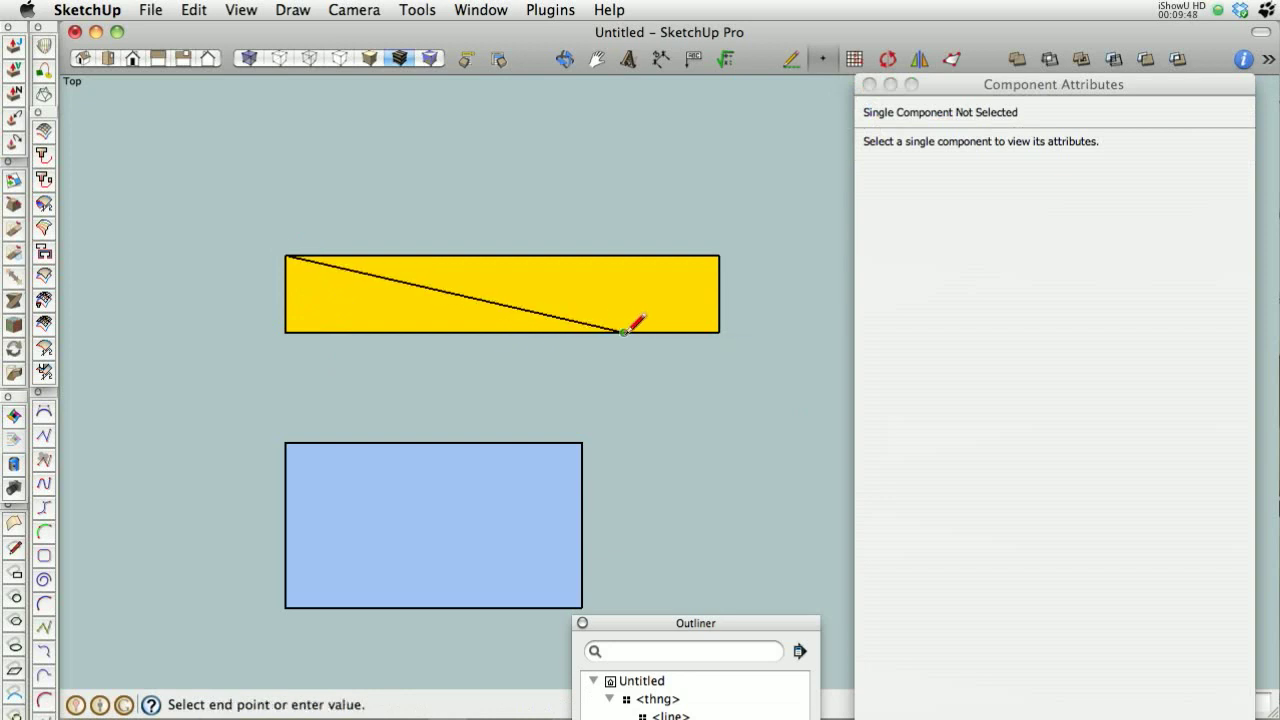
pyautogui.press('space')
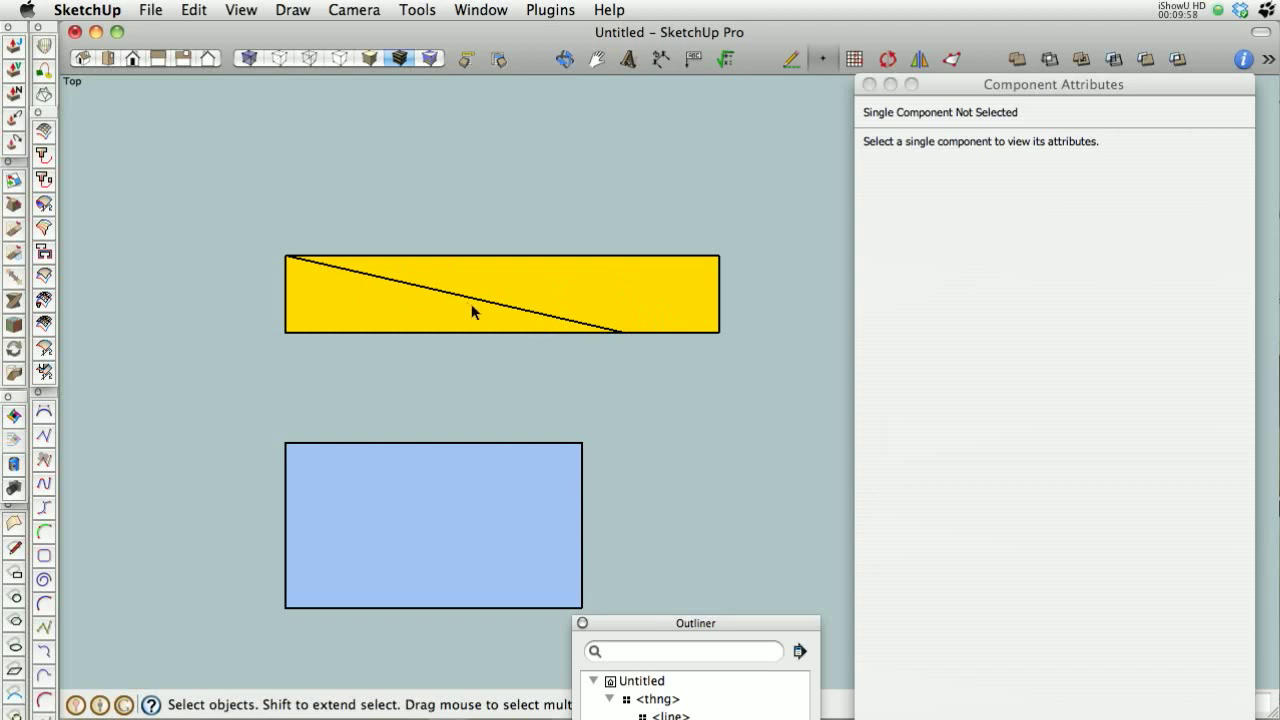
pyautogui.press('super+z')
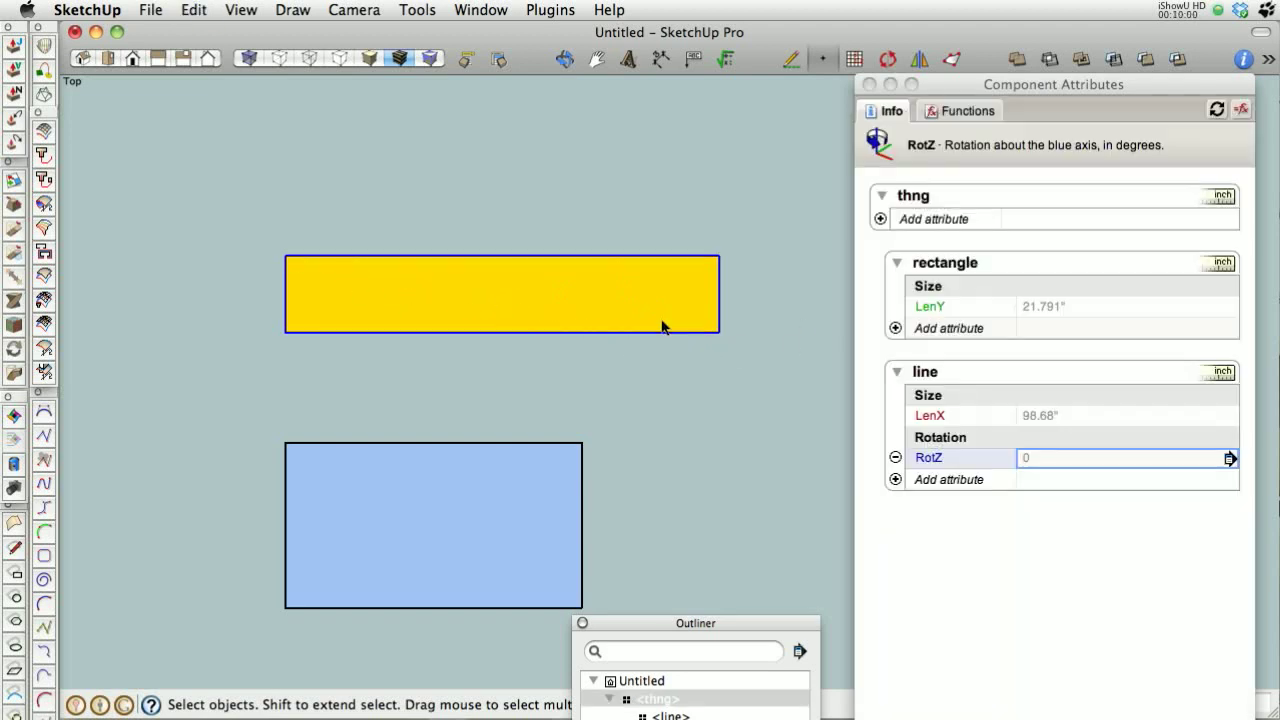
# - Set line's RotZ to =-asin(rectangle!LenY/LenX), giving -12.757°
pyautogui.click(1079, 459)
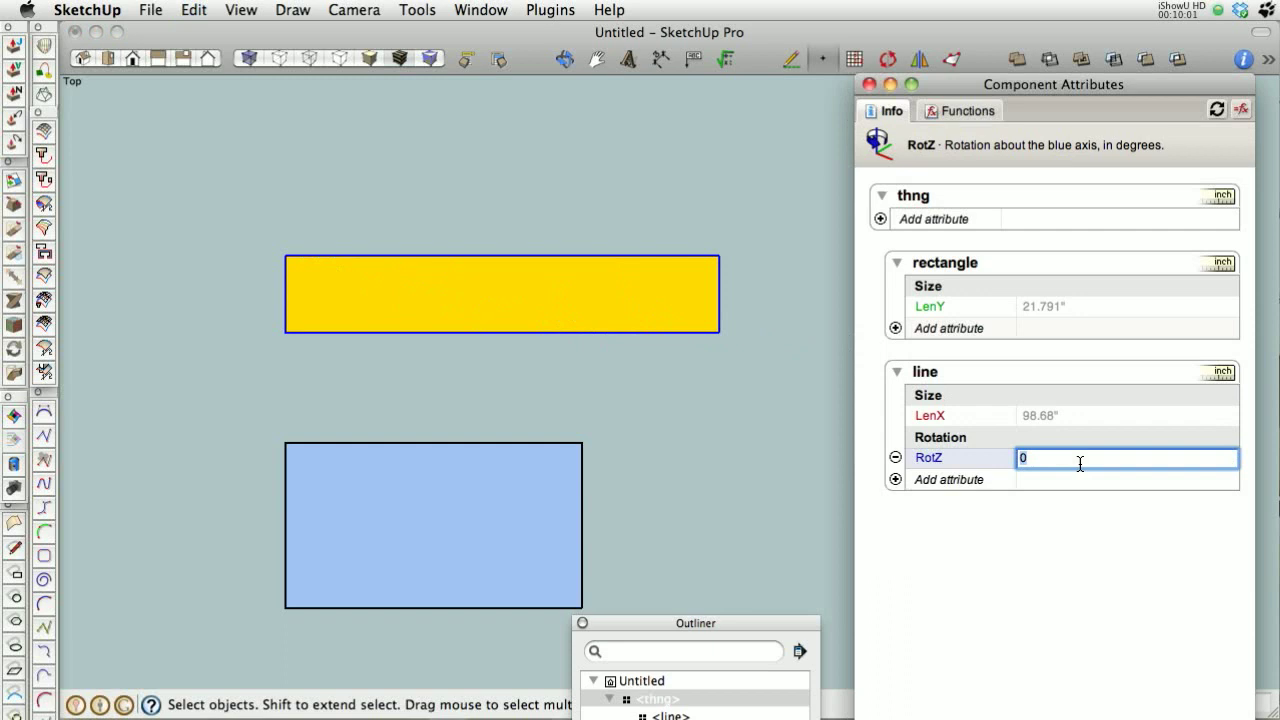
pyautogui.write('=')
pyautogui.write('-asin(')
pyautogui.click(931, 306)
pyautogui.write('/')
pyautogui.click(936, 416)
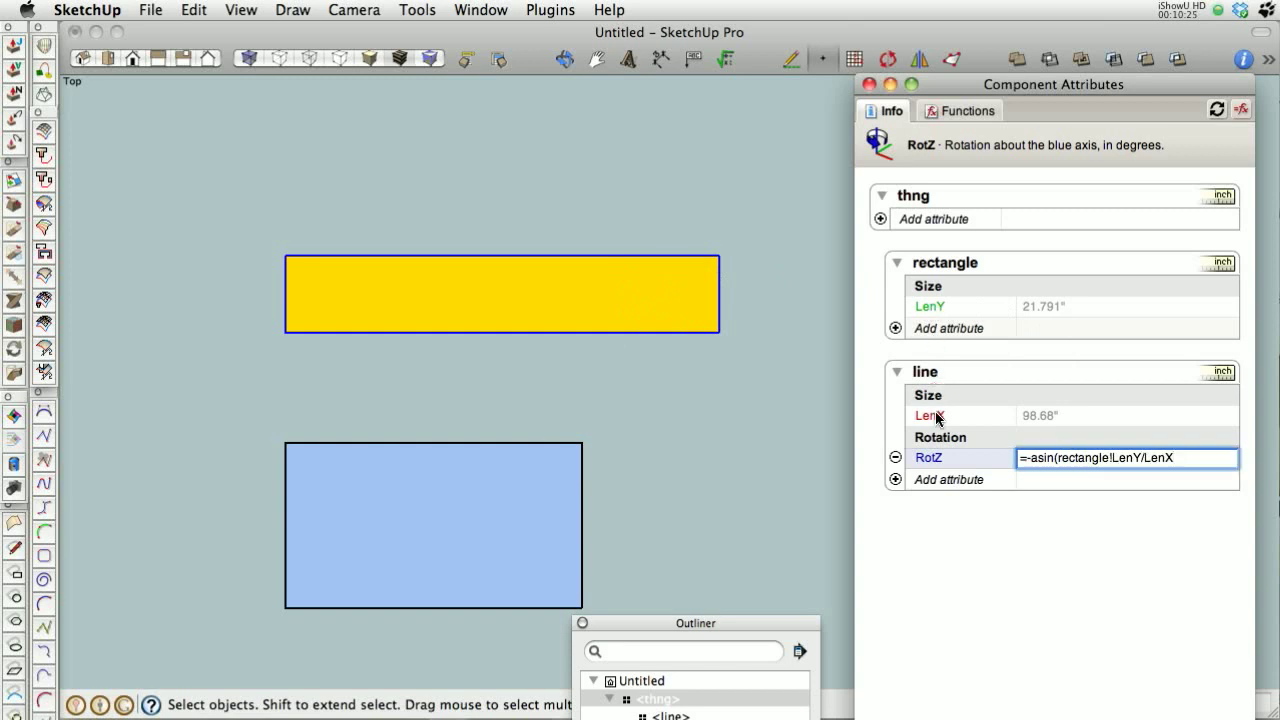
pyautogui.write(')')
pyautogui.press('Return')
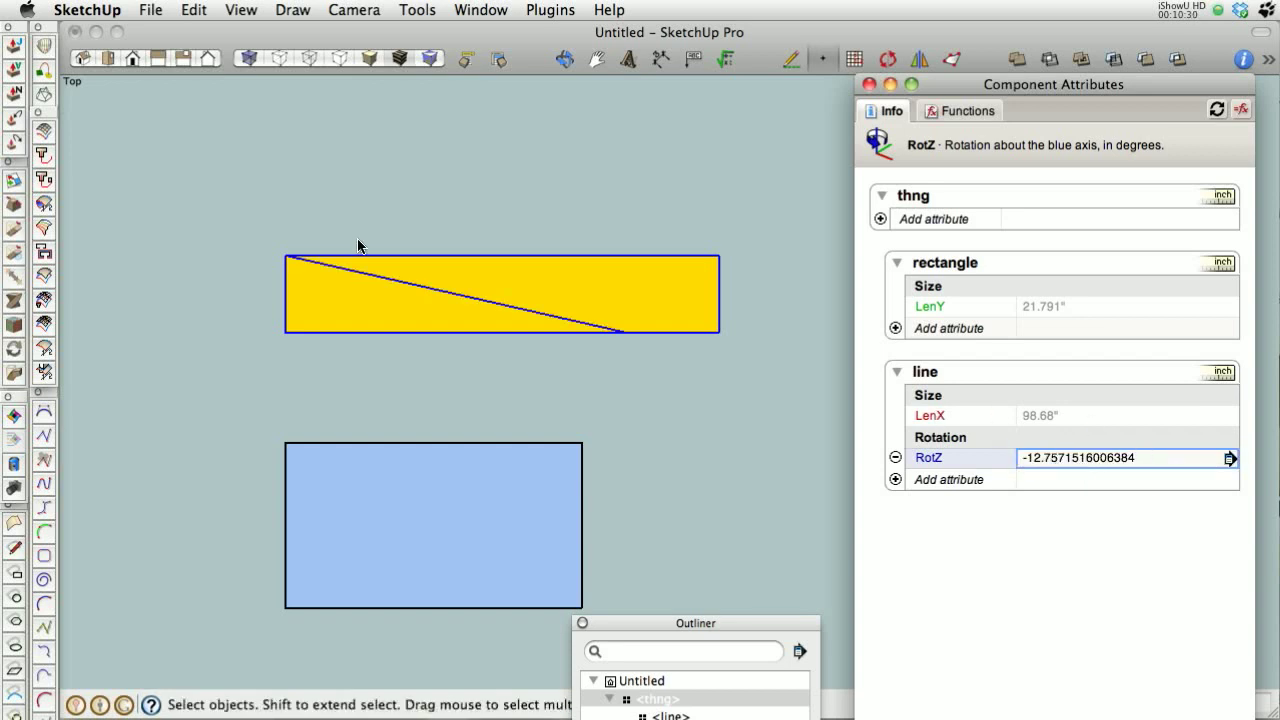
pyautogui.click(592, 350)
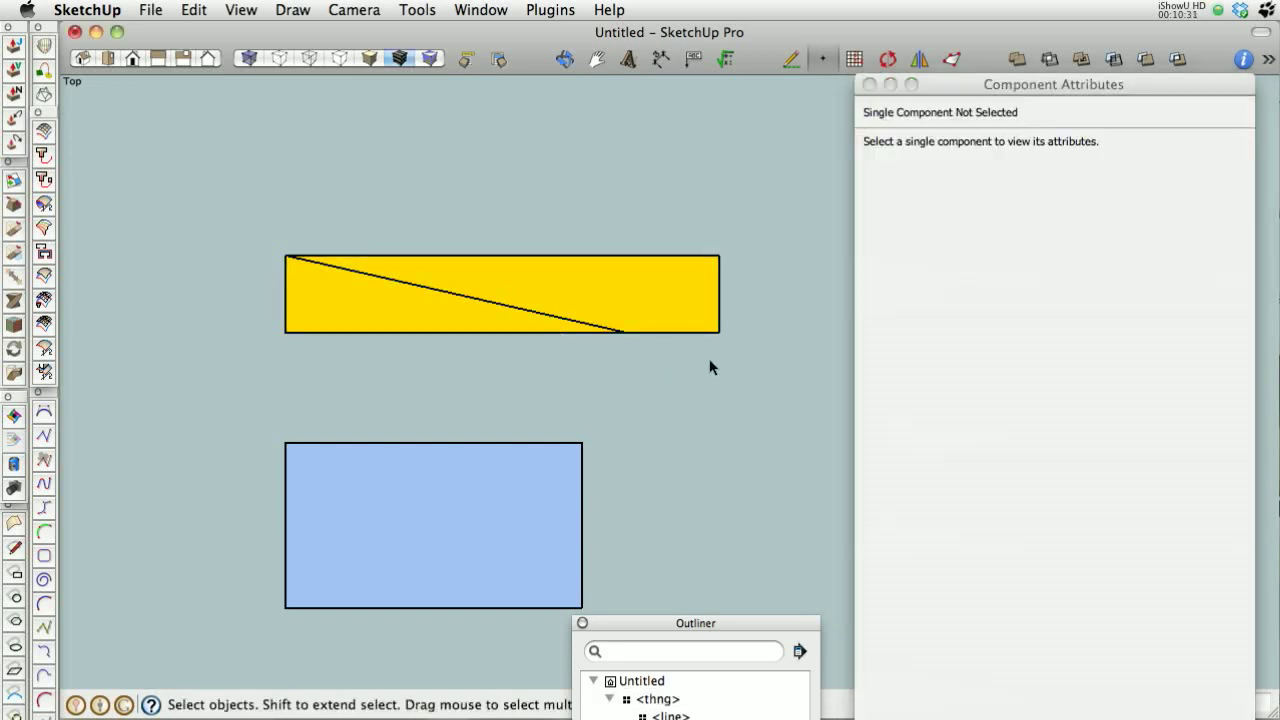
# - Rotate the yellow rectangle about its top-left corner so the diagonal ends on the blue rectangle's top-right corner
pyautogui.click(586, 292)
pyautogui.press('q')
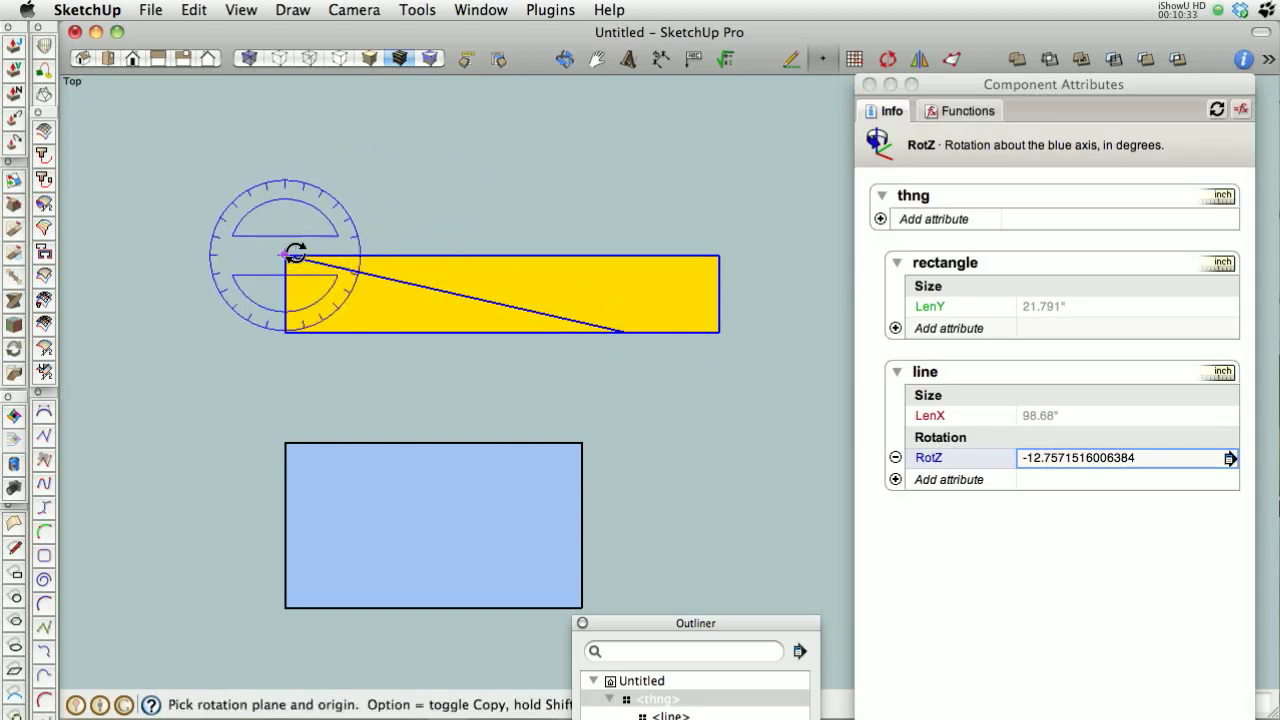
pyautogui.click(286, 256)
pyautogui.click(629, 333)
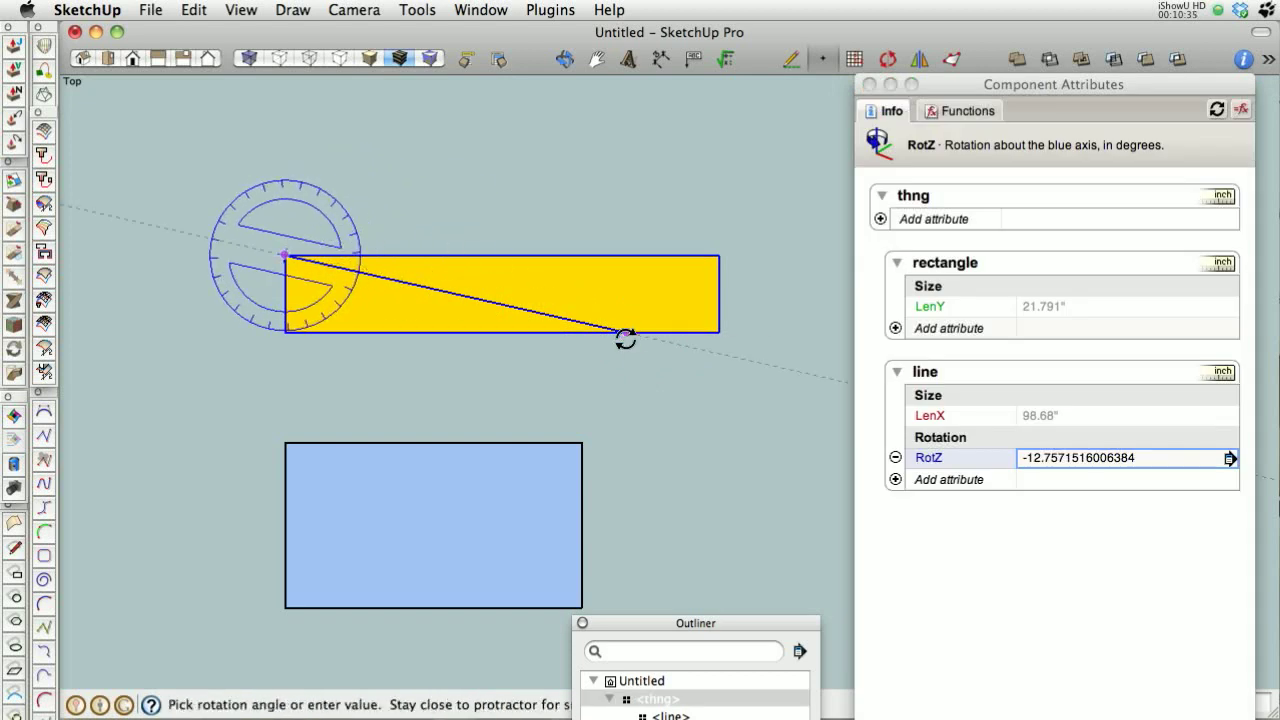
pyautogui.click(582, 443)
pyautogui.press('space')
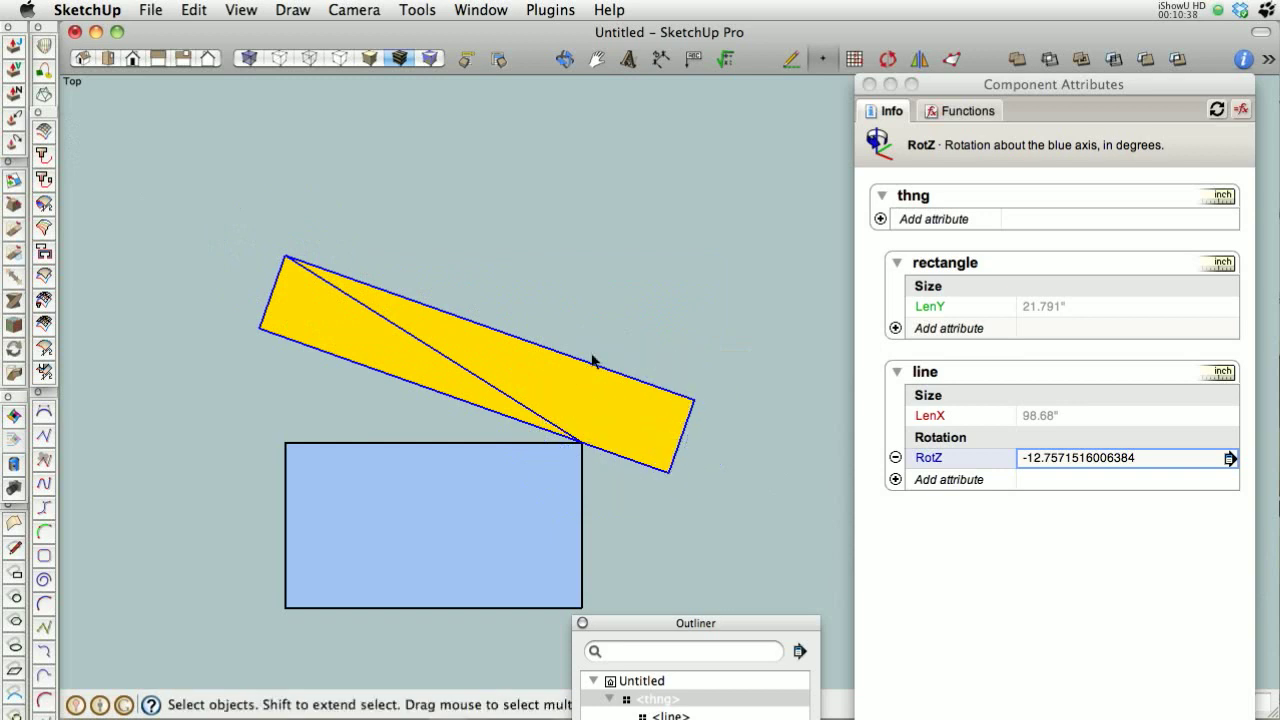
pyautogui.click(594, 358)
# - Erase the diagonal line inside thng
pyautogui.click(577, 436)
pyautogui.doubleClick(517, 380)
pyautogui.press('e')
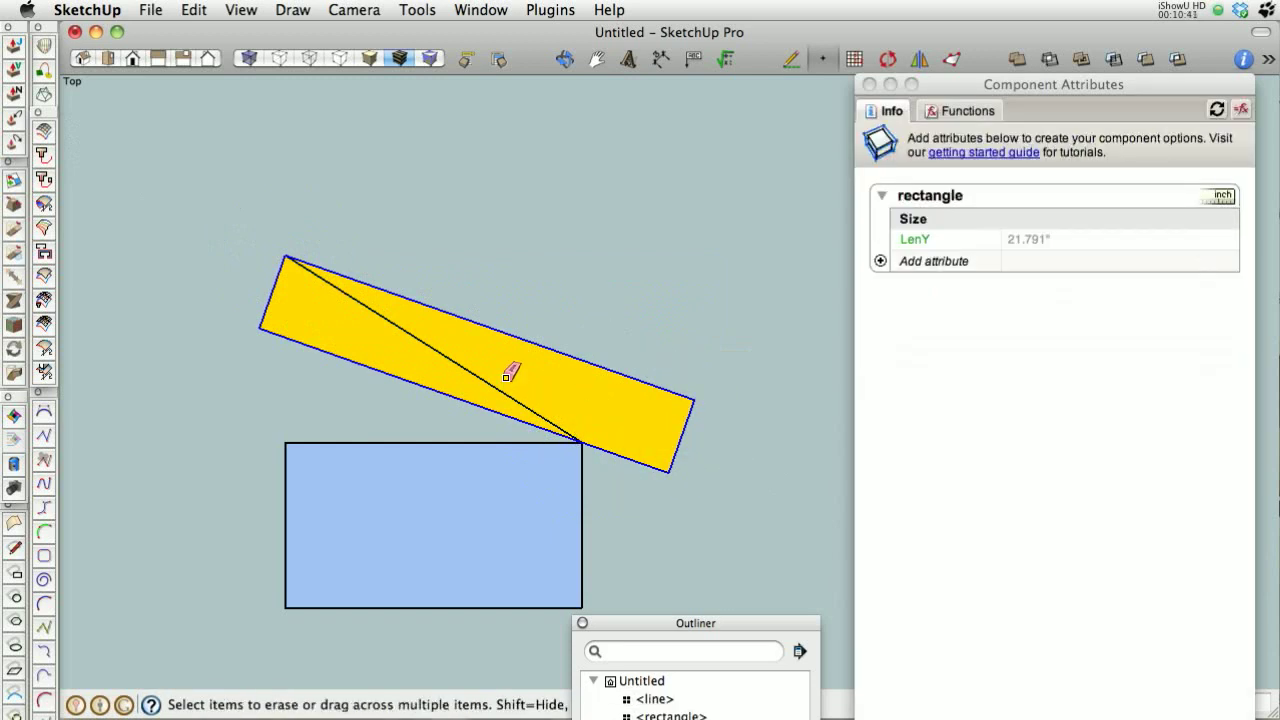
pyautogui.click(505, 390)
pyautogui.press('space')
pyautogui.scroll(3, 577, 450)
pyautogui.scroll(4, 538, 405)
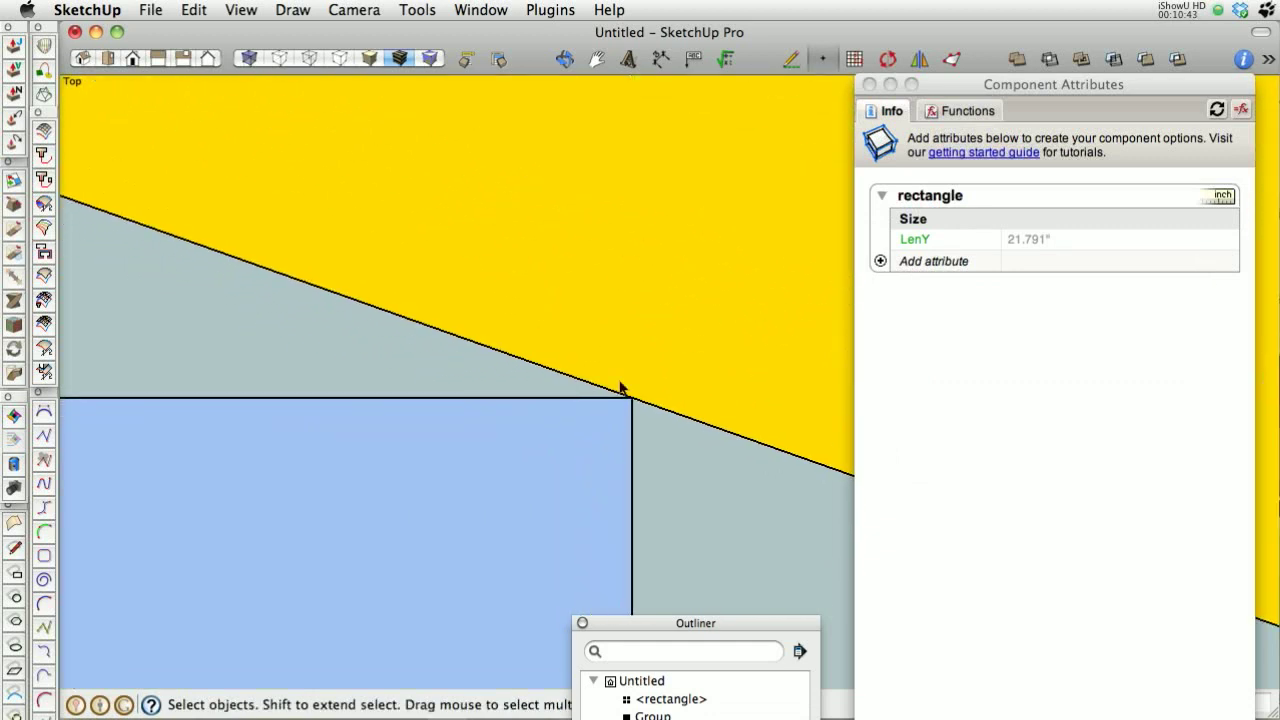
pyautogui.scroll(-8, 548, 310)
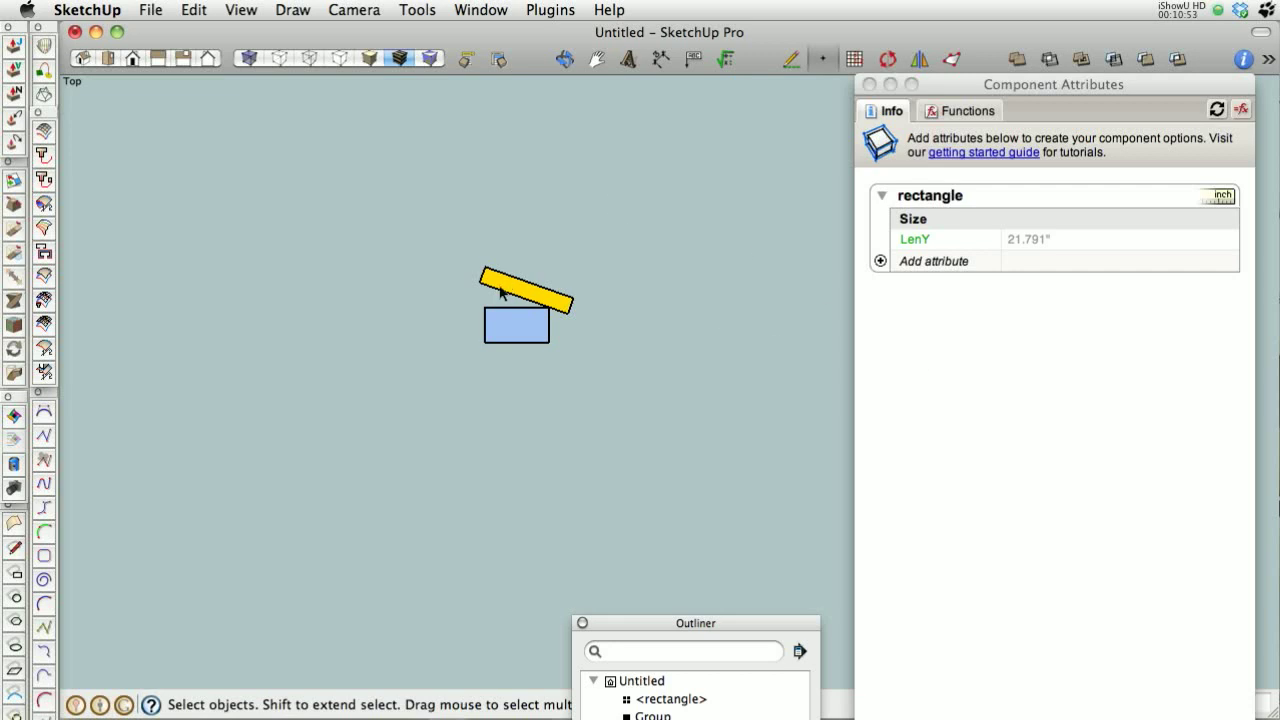
pyautogui.scroll(4, 507, 292)
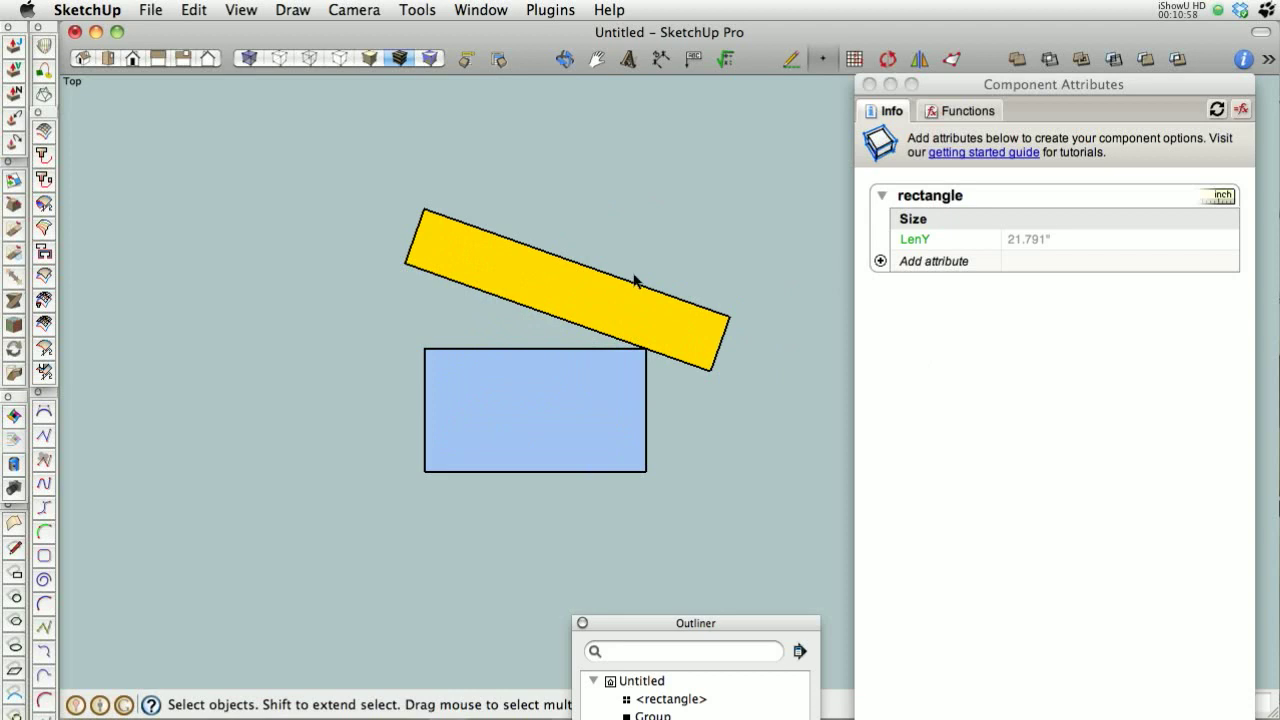
pyautogui.scroll(2, 630, 347)
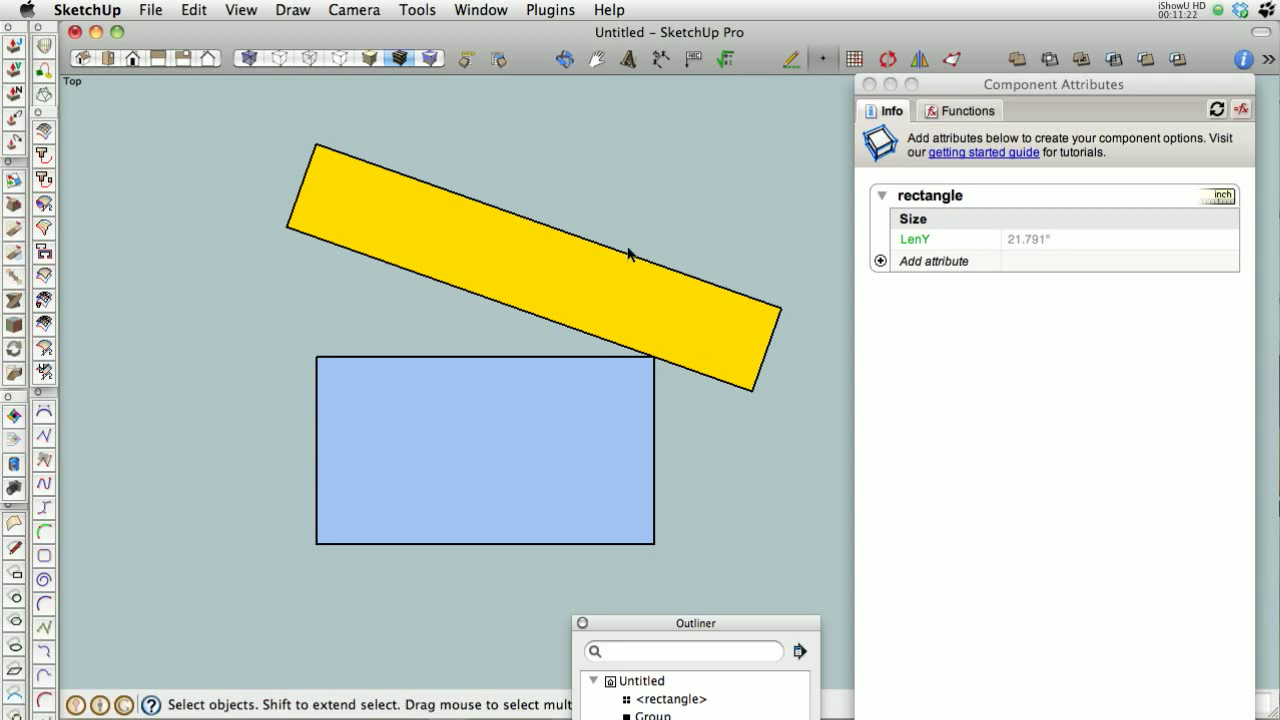
pyautogui.scroll(2, 595, 195)
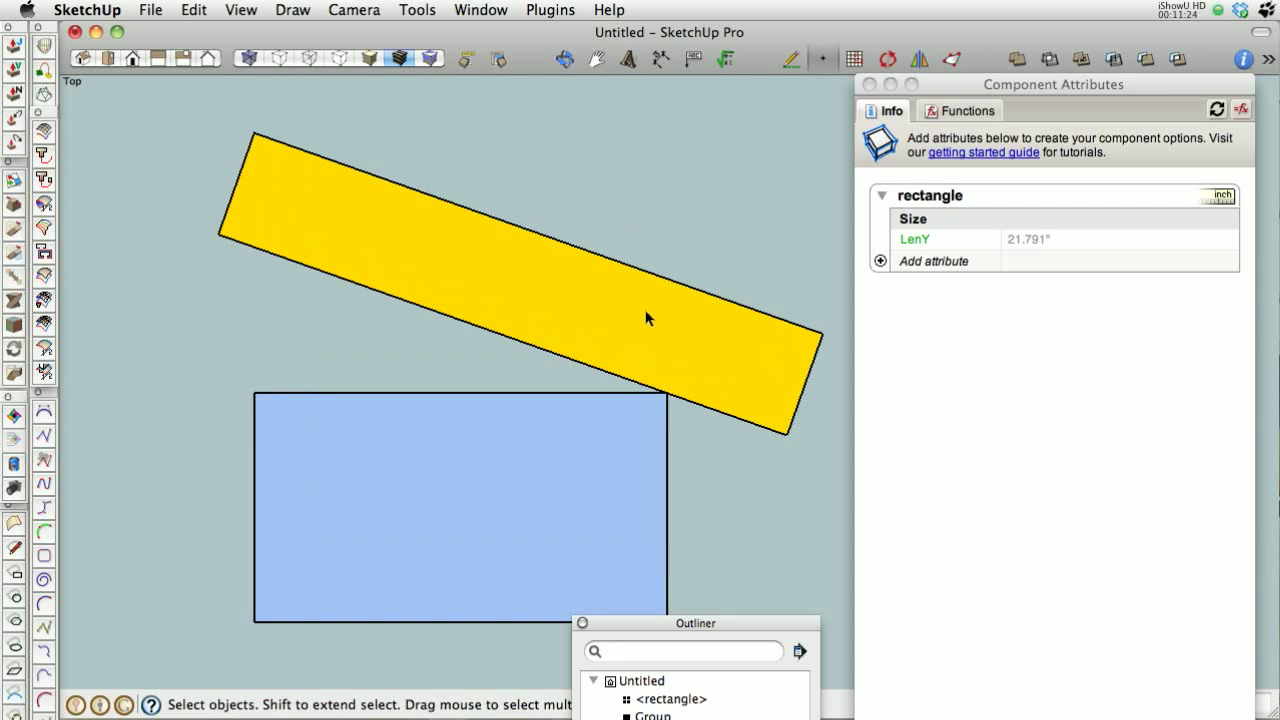